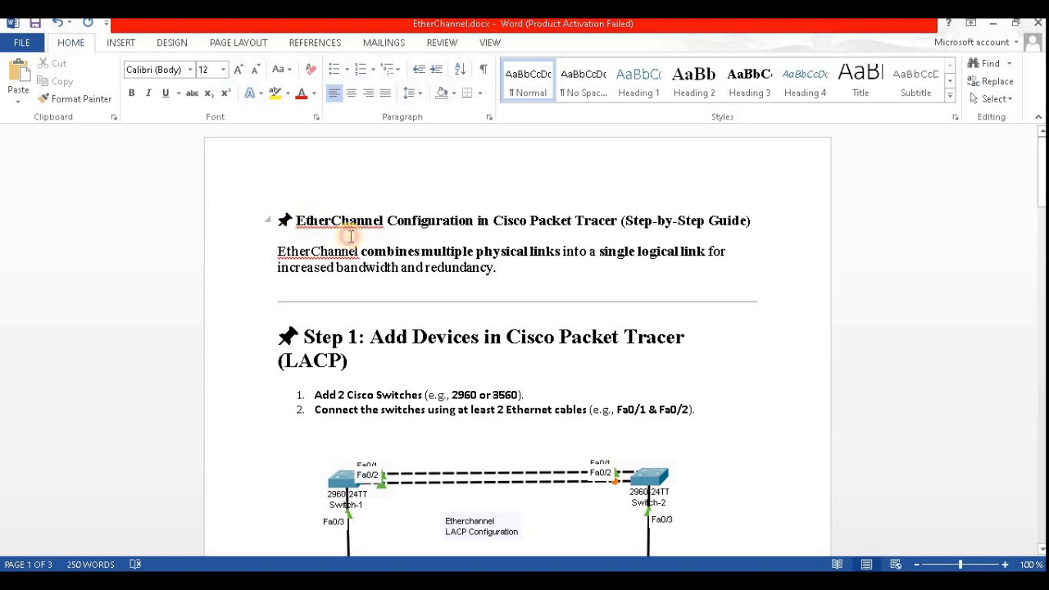
# Highlight the instruction "Add 2 Cisco Switches (e.g., 2960 or 3560)" in yellow under Step 1 of the guide.
pyautogui.click(663, 284)
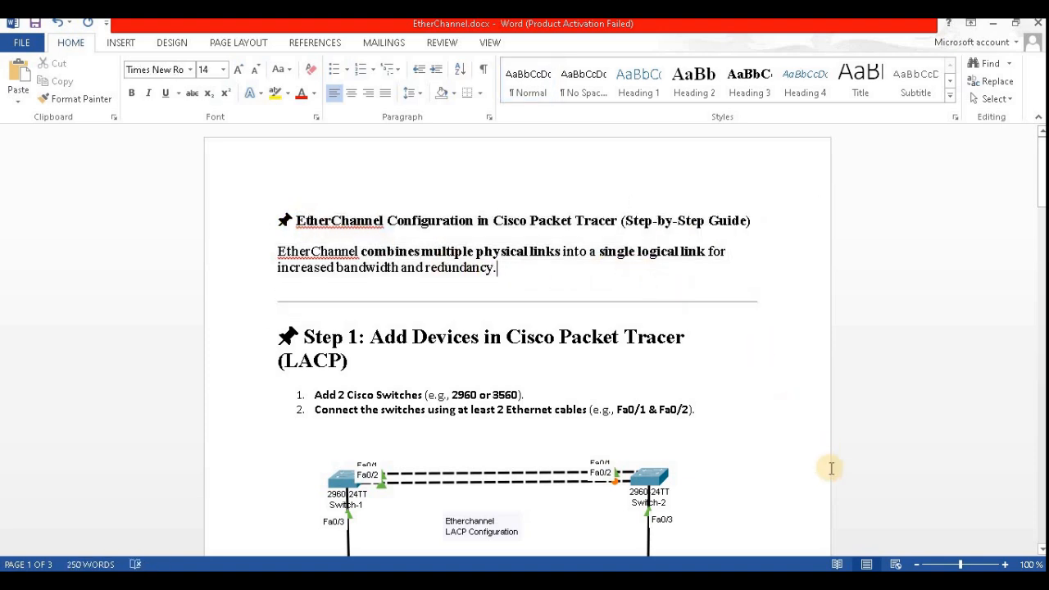
pyautogui.scroll(-2, 683, 391)
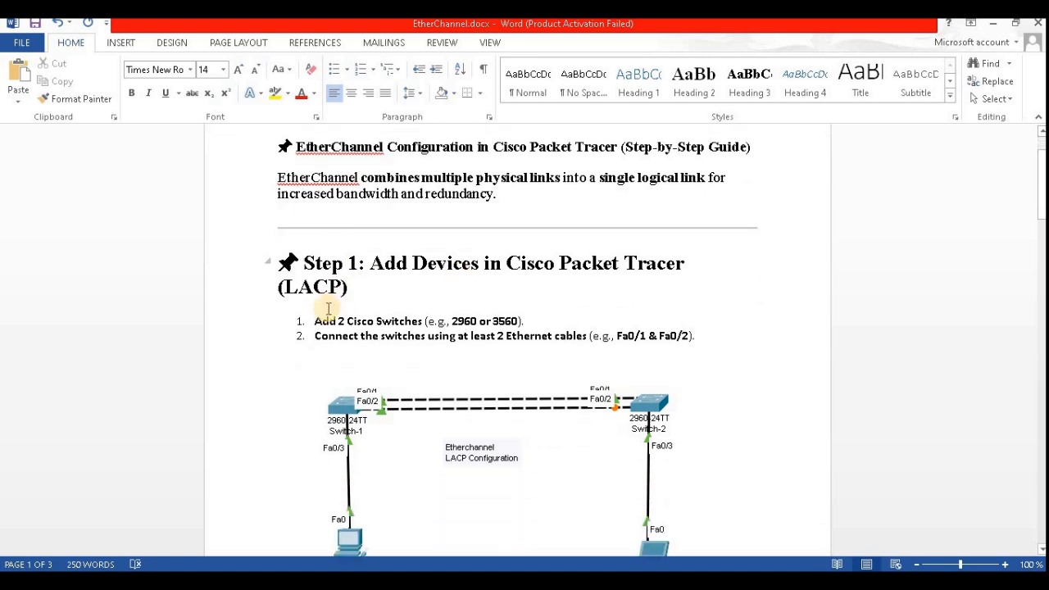
pyautogui.moveTo(310, 331)
pyautogui.mouseDown()
pyautogui.moveTo(471, 321)
pyautogui.moveTo(312, 321)
pyautogui.mouseUp()
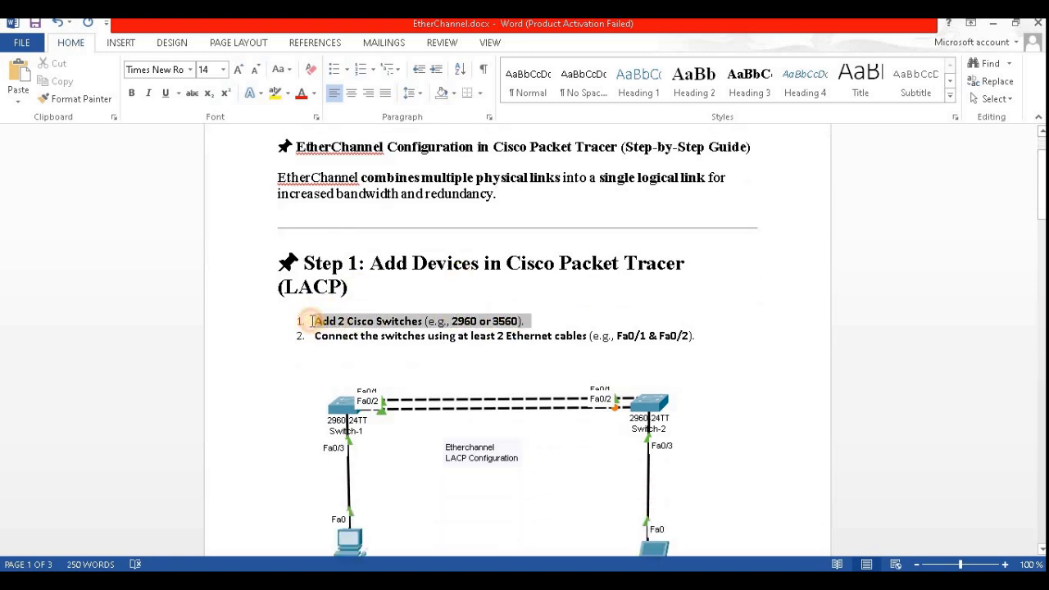
pyautogui.click(275, 92)
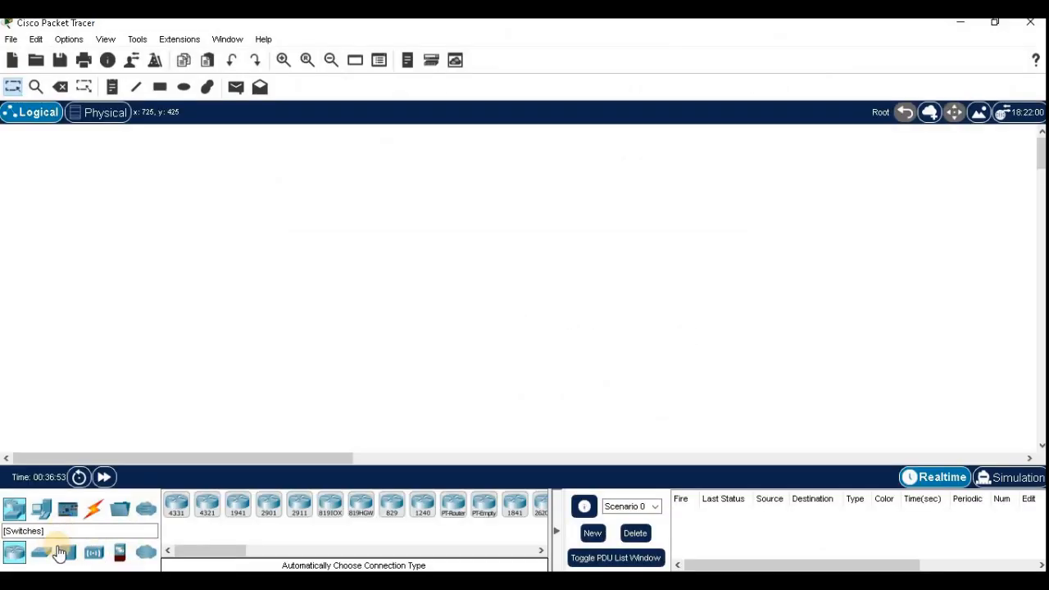
# Switch to Cisco Packet Tracer and place two 2960 switches side by side with a wide gap between them.
pyautogui.click(41, 552)
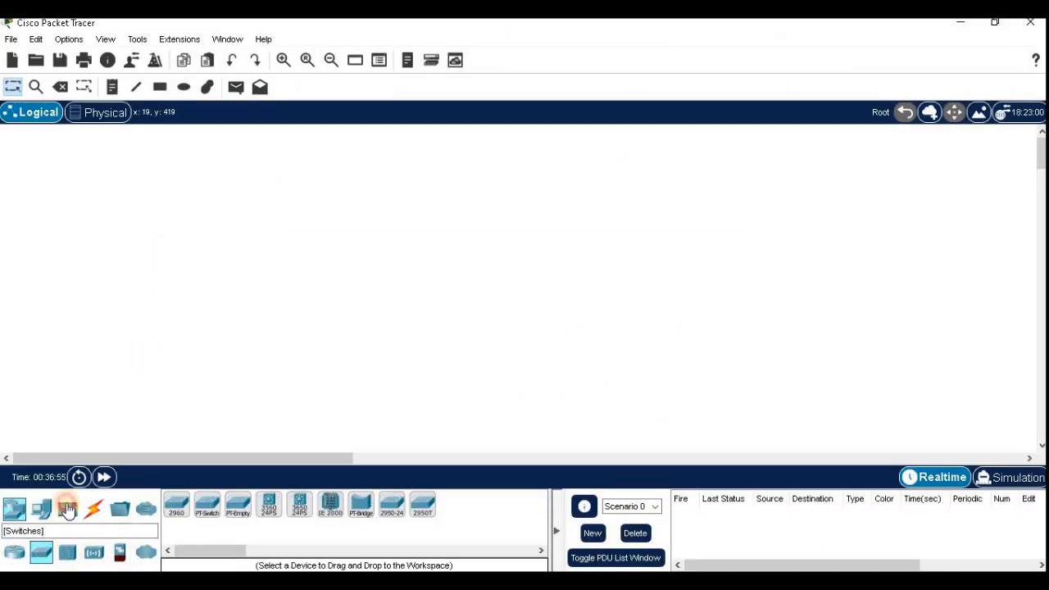
pyautogui.click(175, 503)
pyautogui.click(160, 319)
pyautogui.moveTo(162, 327); pyautogui.dragTo(147, 263)
pyautogui.click(176, 504)
pyautogui.click(345, 315)
pyautogui.moveTo(346, 314); pyautogui.dragTo(414, 277)
# Rename the two switches as Switch-1 and Switch-2.
pyautogui.click(164, 277)
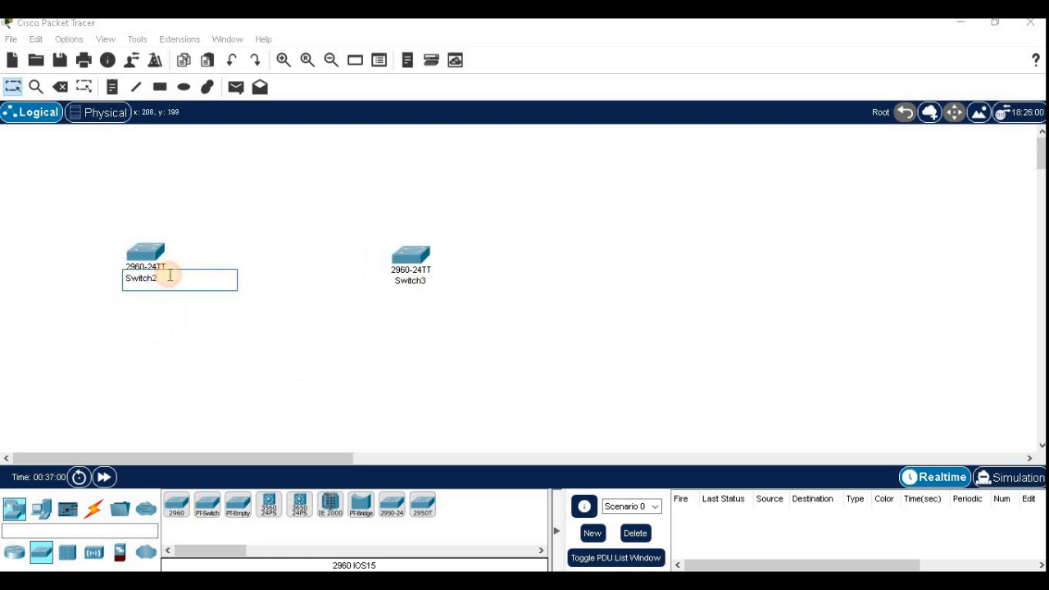
pyautogui.write('-1')
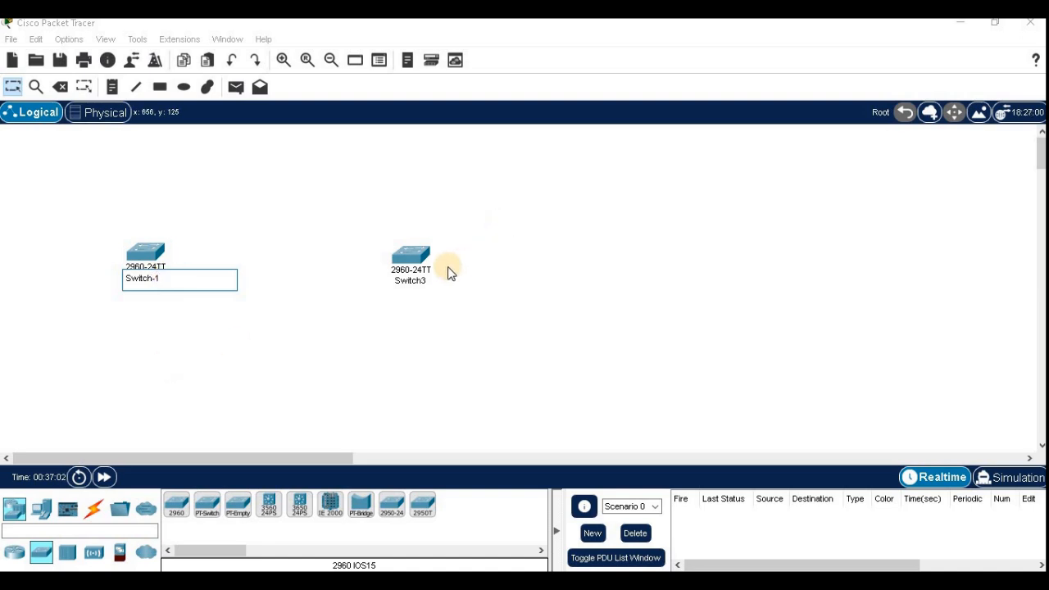
pyautogui.click(427, 281)
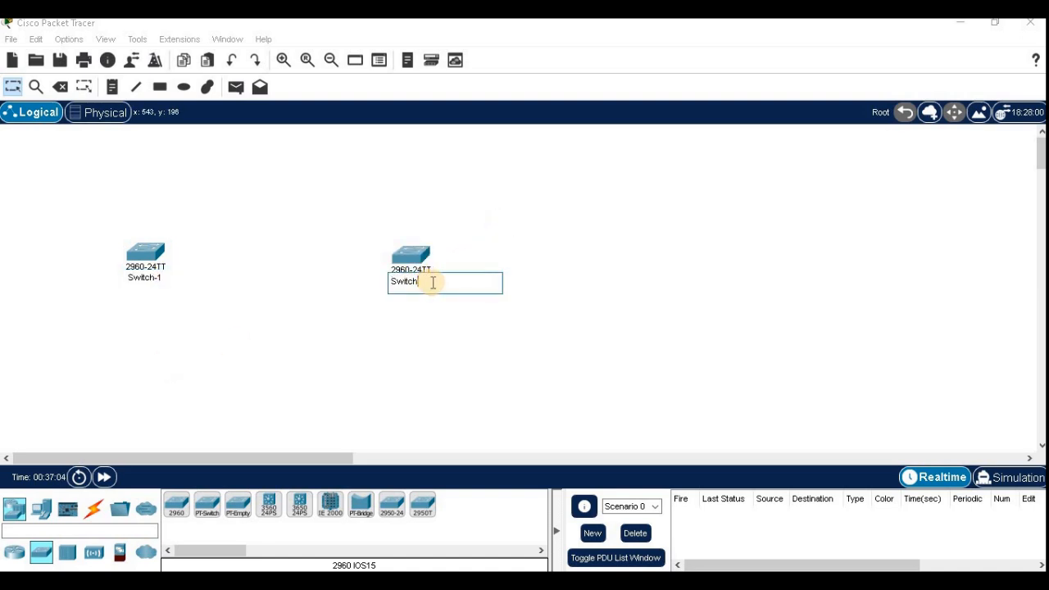
pyautogui.press('Return')
# Bring up the cable types, and select the instruction about connecting the switches with two Ethernet cables in the Word guide.
pyautogui.click(92, 508)
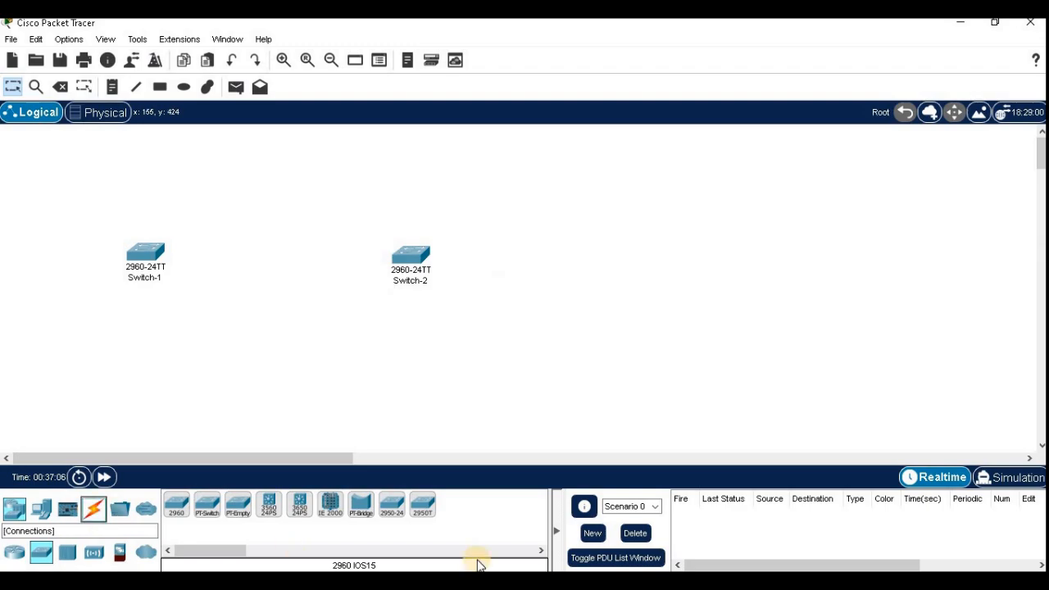
pyautogui.hotkey('alt', 'Tab')
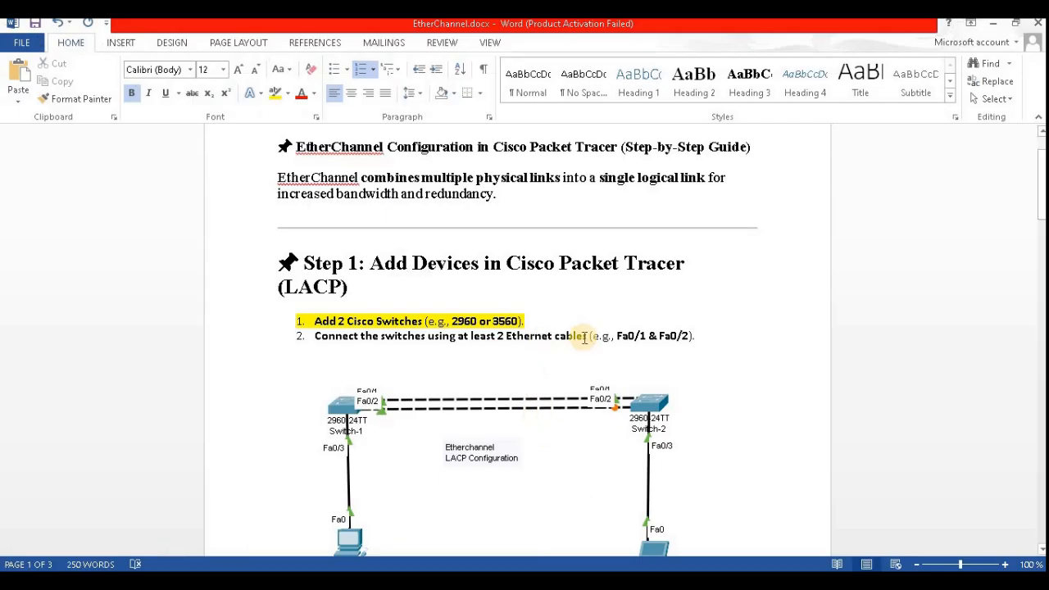
pyautogui.moveTo(317, 336); pyautogui.dragTo(698, 352)
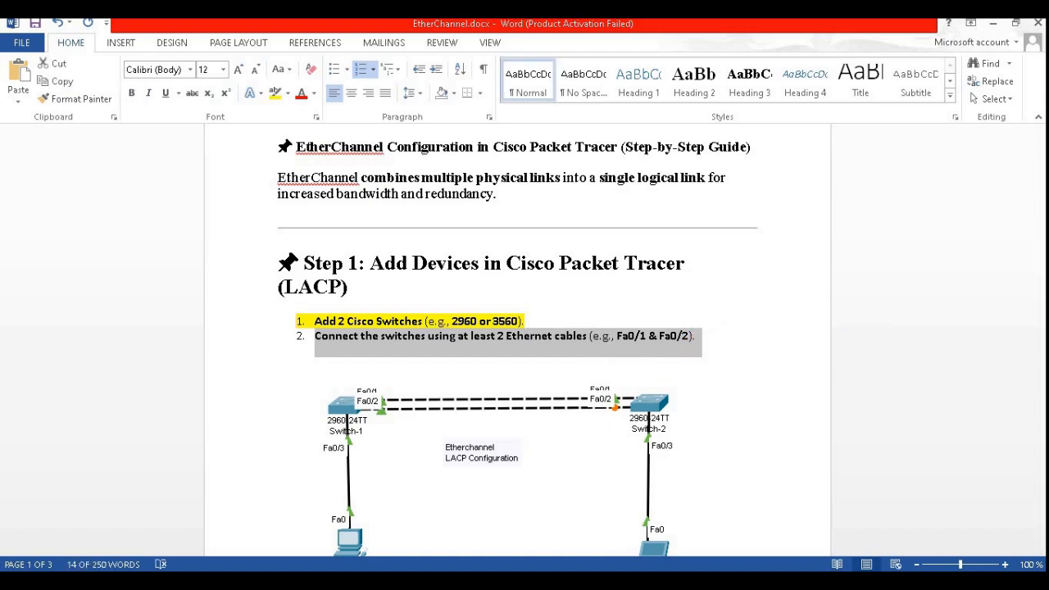
# Switch to Packet Tracer and connect FastEthernet0/1 of Switch-1 to FastEthernet0/1 of Switch-2 with a copper cross-over cable.
pyautogui.hotkey('alt', 'Tab')
pyautogui.click(267, 506)
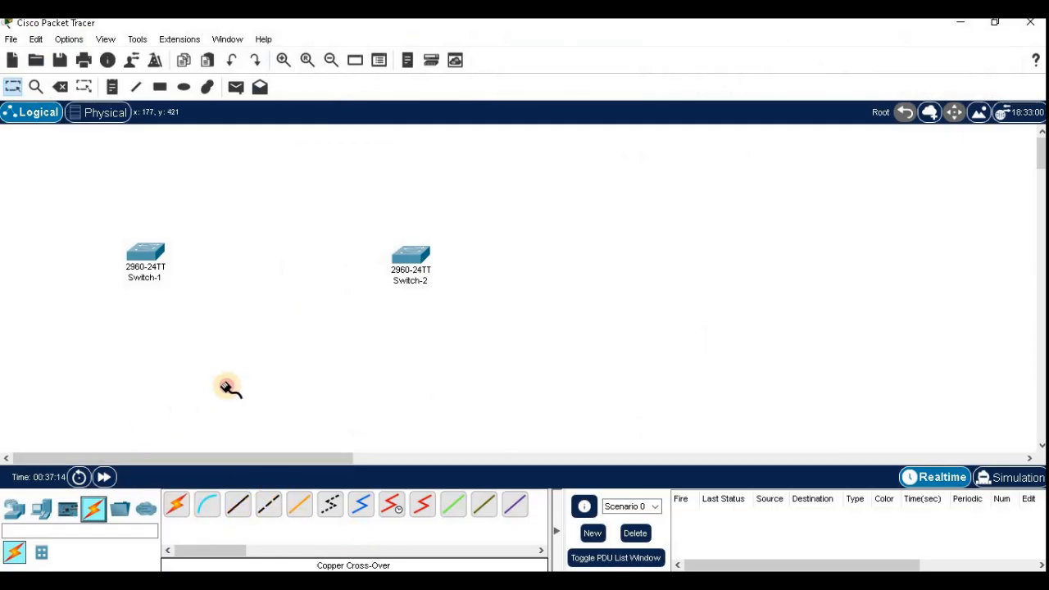
pyautogui.click(151, 248)
pyautogui.click(229, 41)
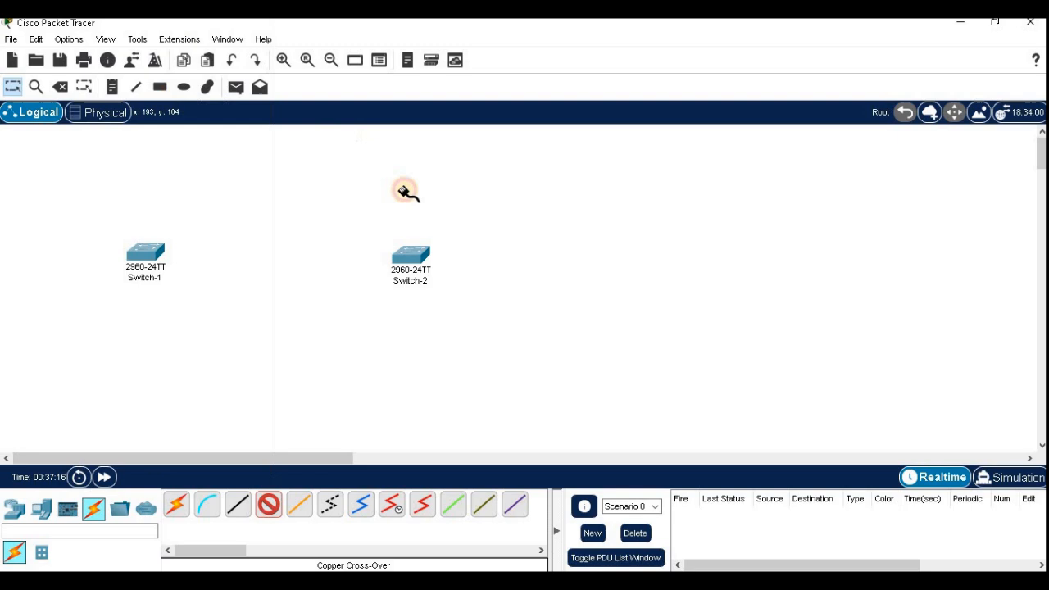
pyautogui.click(425, 254)
pyautogui.click(500, 41)
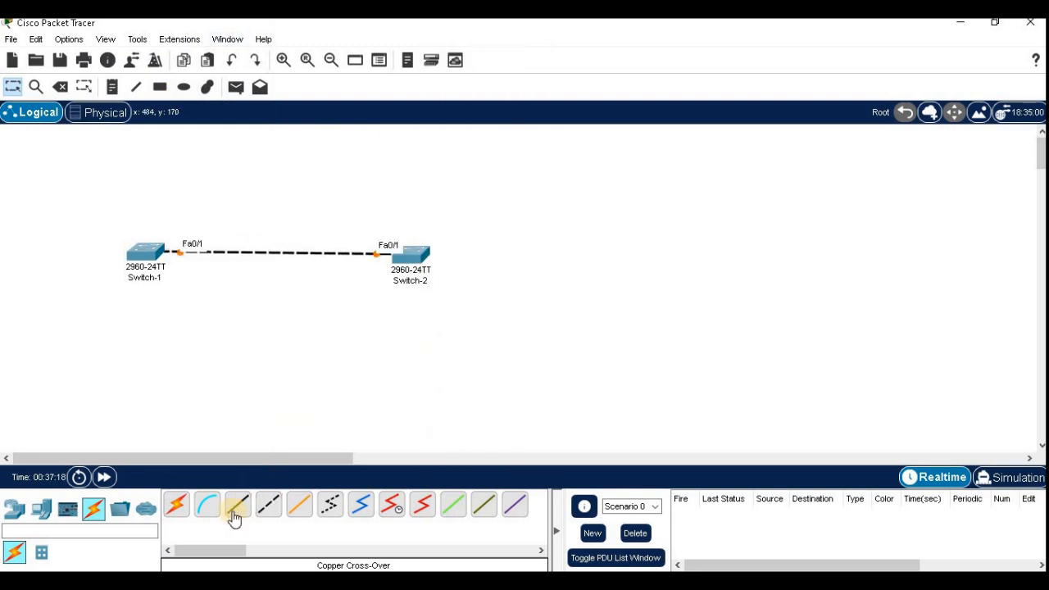
pyautogui.click(270, 504)
pyautogui.click(155, 245)
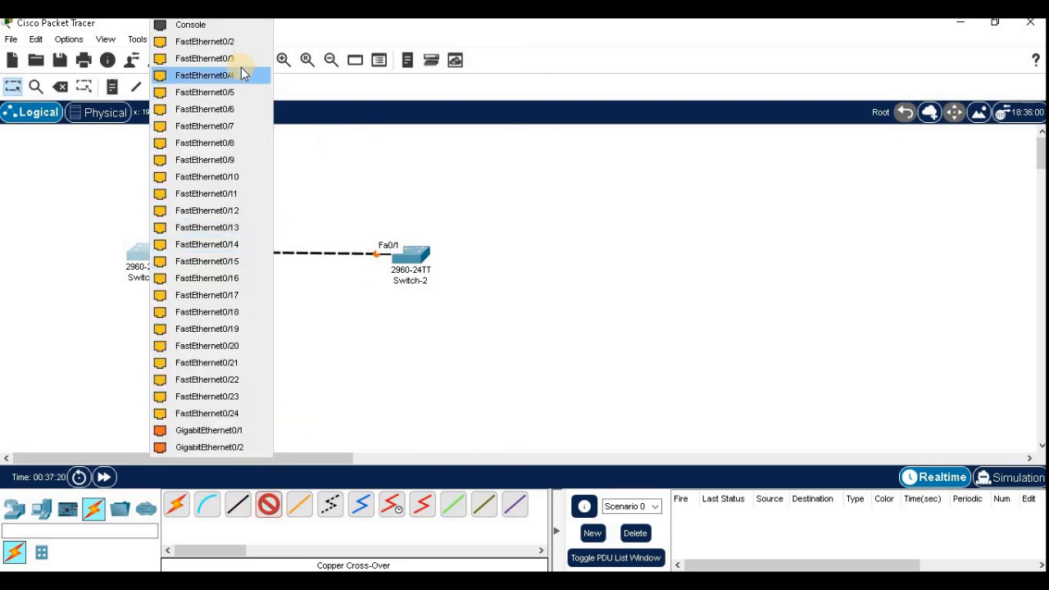
pyautogui.click(237, 62)
pyautogui.click(152, 250)
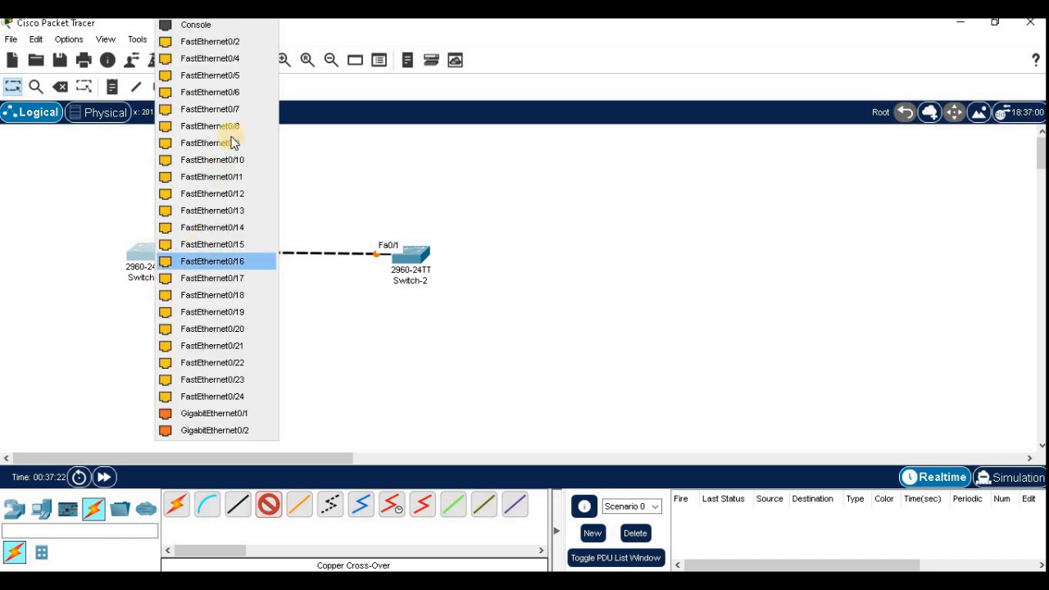
pyautogui.click(232, 55)
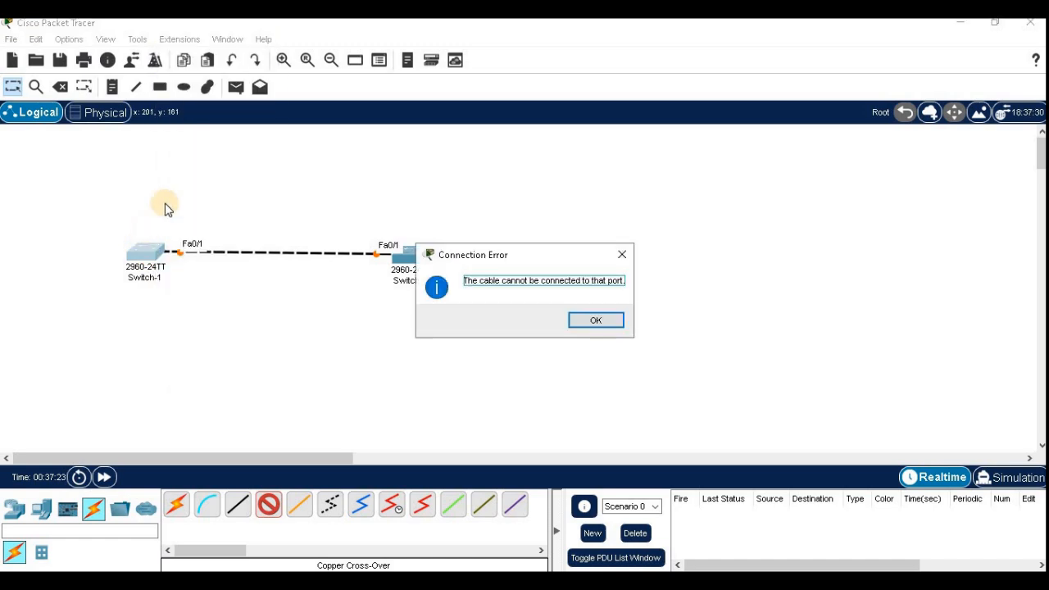
pyautogui.click(578, 320)
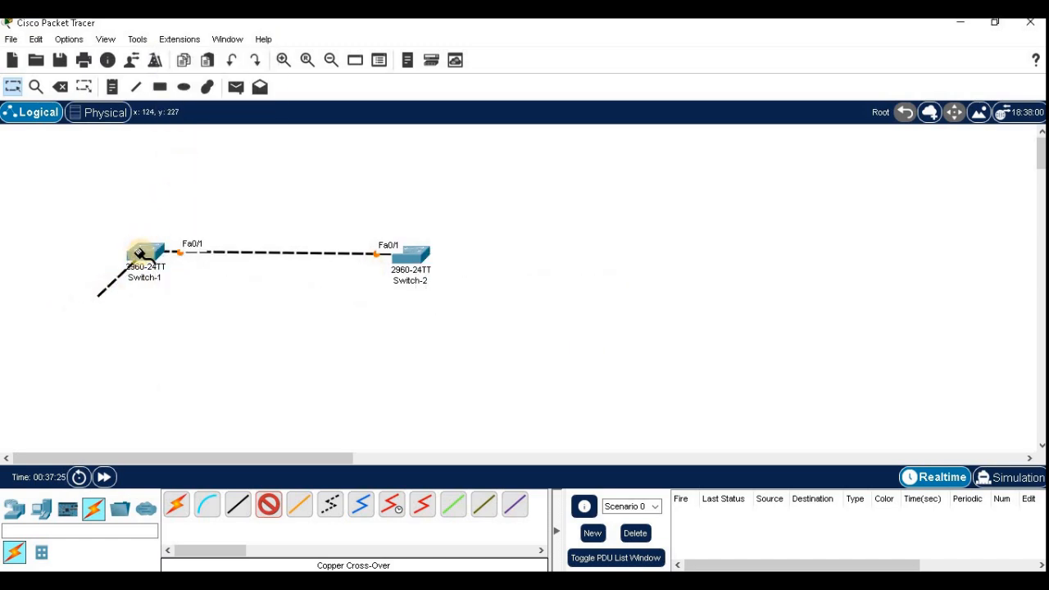
pyautogui.click(11, 87)
# Connect FastEthernet0/2 of both switches with a second copper cross-over cable and nudge Switch-2 slightly outward.
pyautogui.click(269, 504)
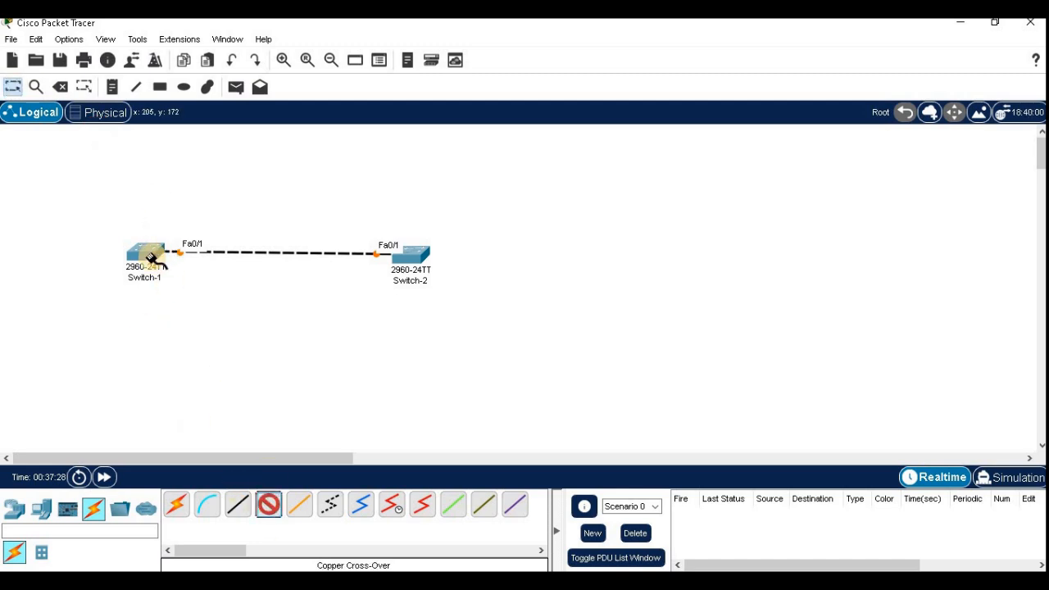
pyautogui.click(152, 260)
pyautogui.click(225, 56)
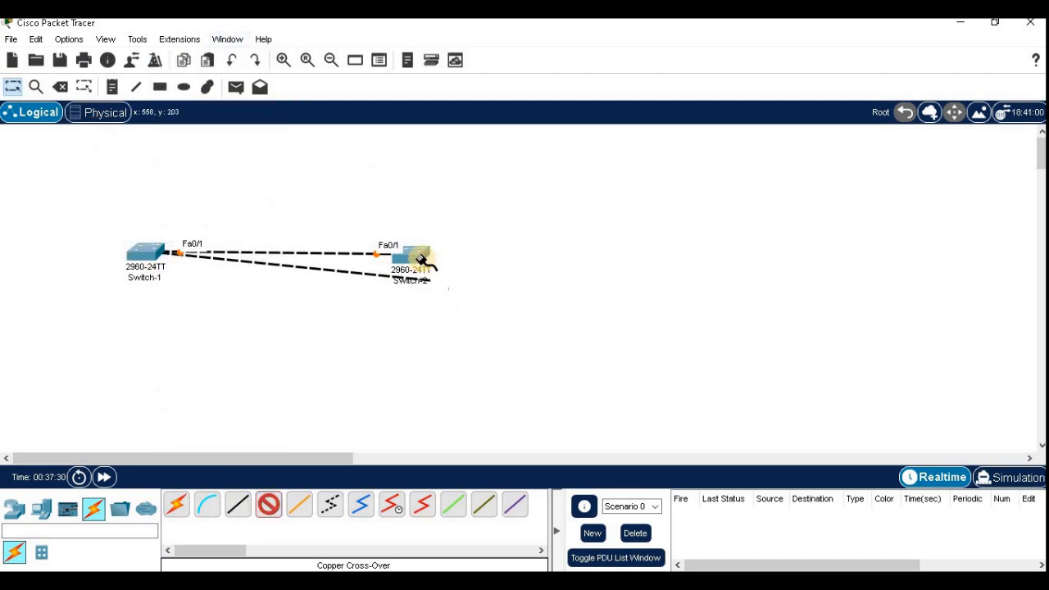
pyautogui.click(421, 259)
pyautogui.click(499, 41)
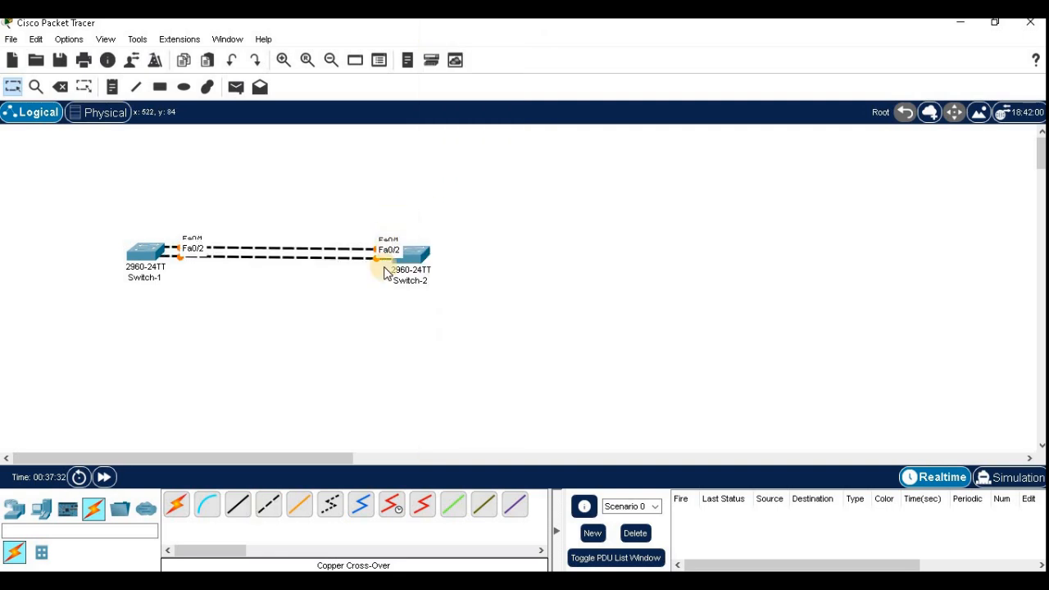
pyautogui.moveTo(416, 253); pyautogui.dragTo(423, 246)
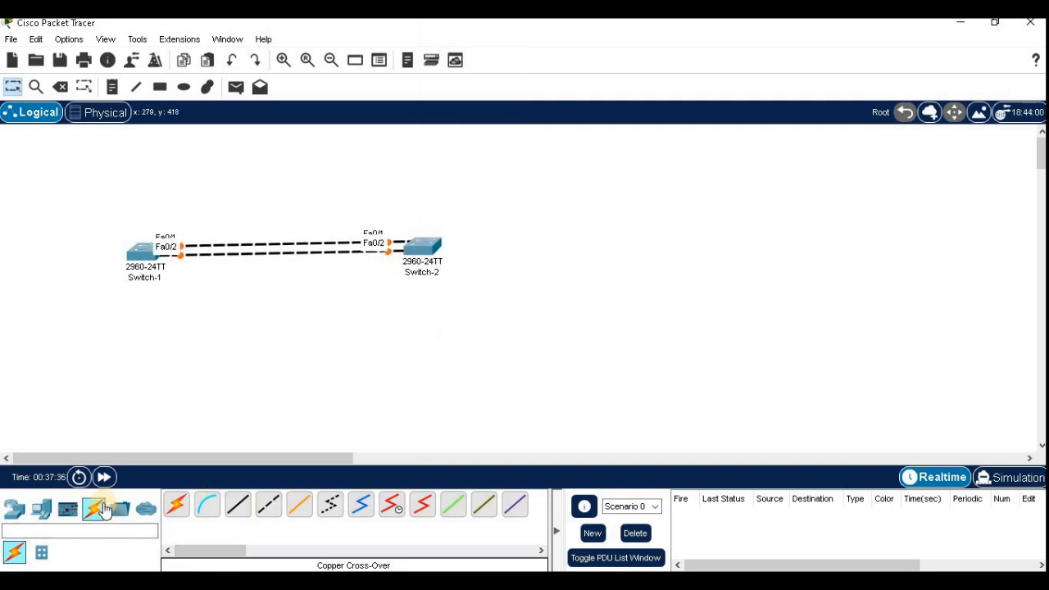
# Place a PC below Switch-1 and a laptop below Switch-2.
pyautogui.click(41, 509)
pyautogui.moveTo(177, 502); pyautogui.dragTo(138, 390)
pyautogui.click(197, 502)
pyautogui.click(382, 379)
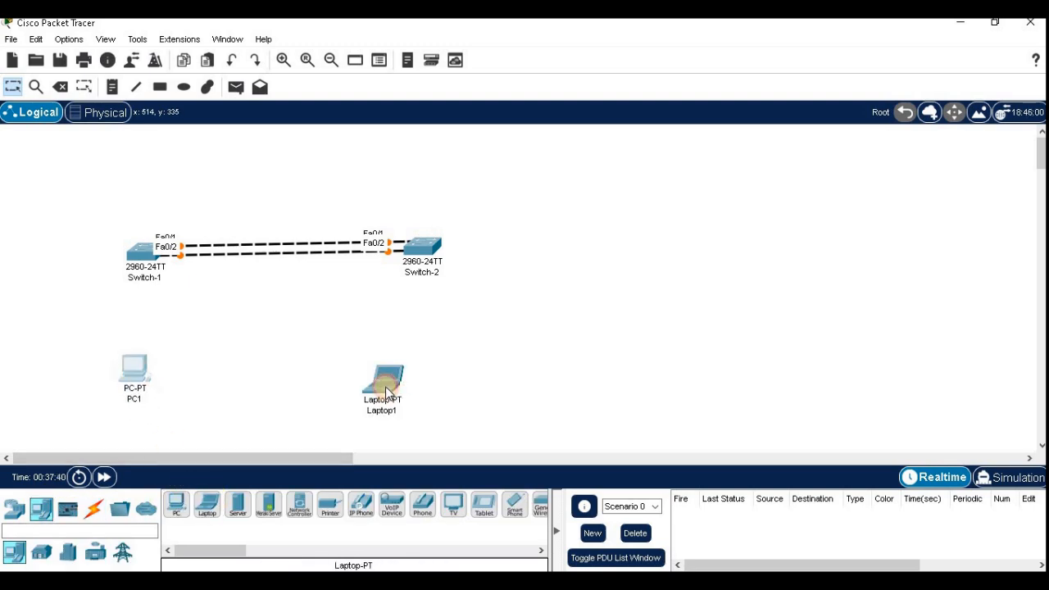
pyautogui.moveTo(382, 382); pyautogui.dragTo(424, 390)
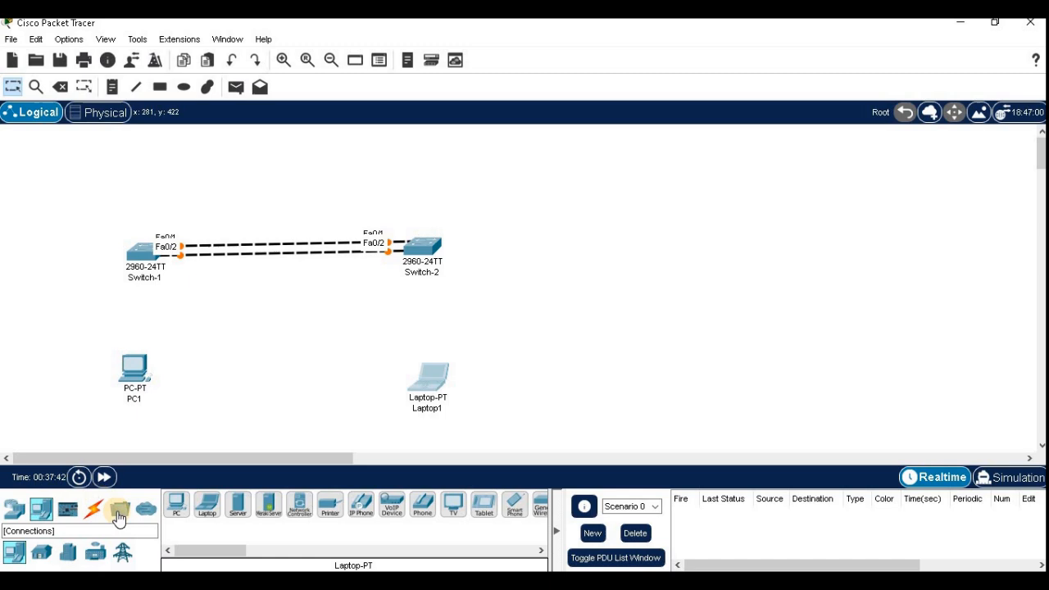
# Connect FastEthernet0/3 of Switch-1 to FastEthernet0 of the PC with a copper straight-through cable.
pyautogui.click(93, 509)
pyautogui.click(238, 503)
pyautogui.click(151, 253)
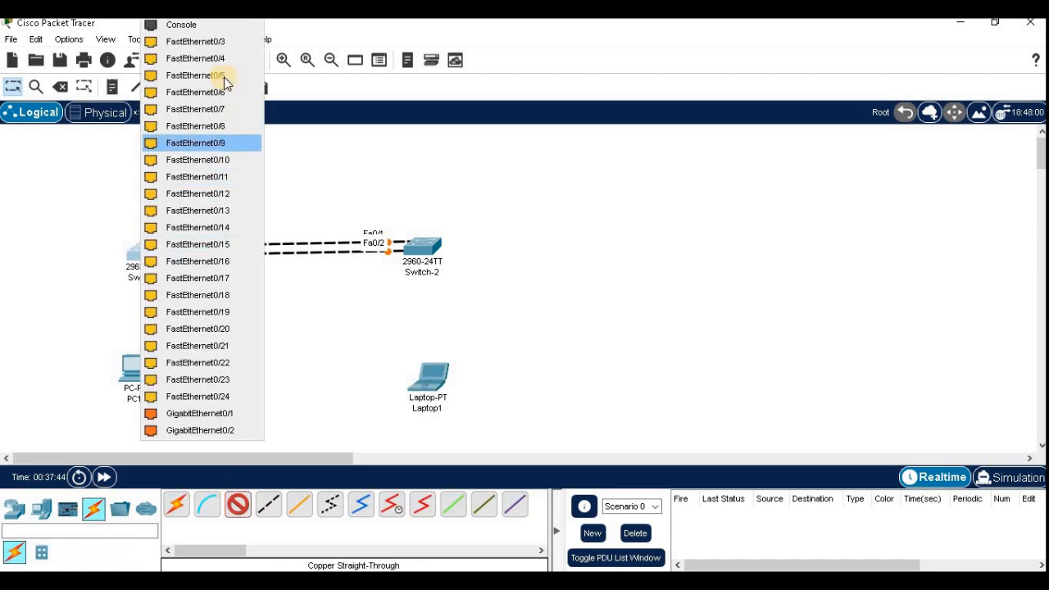
pyautogui.click(217, 46)
pyautogui.click(188, 371)
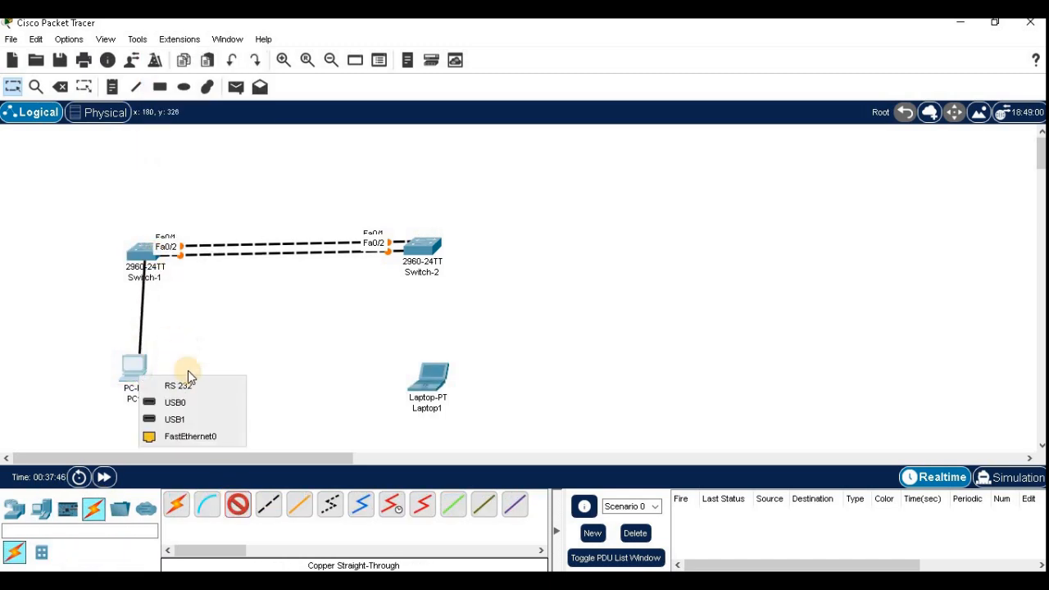
pyautogui.click(188, 436)
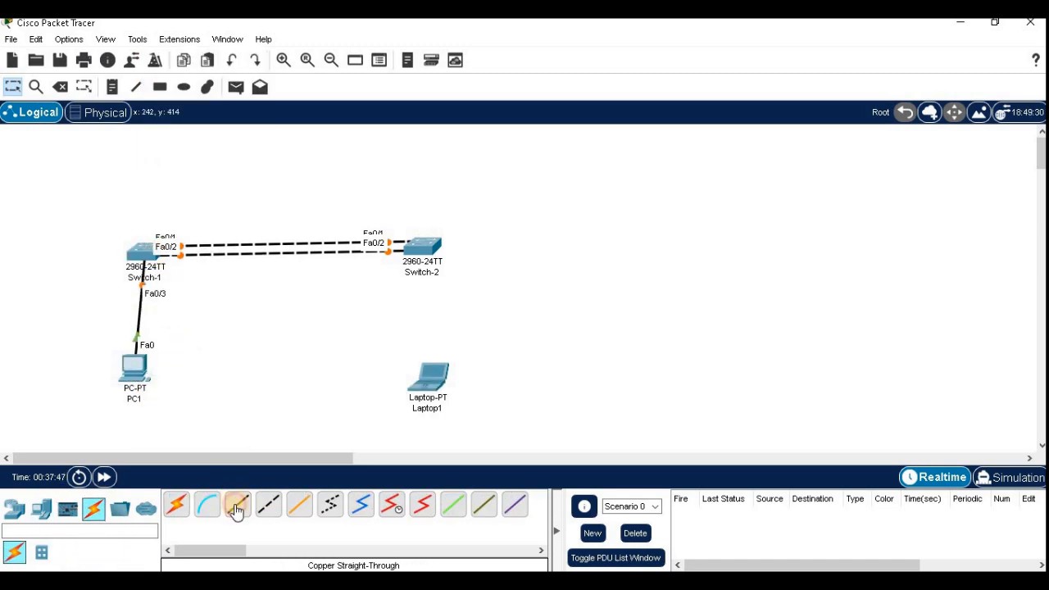
# Connect FastEthernet0/3 of Switch-2 to FastEthernet0 of the laptop with a straight-through cable, and align both end devices under their switches.
pyautogui.click(430, 246)
pyautogui.click(492, 58)
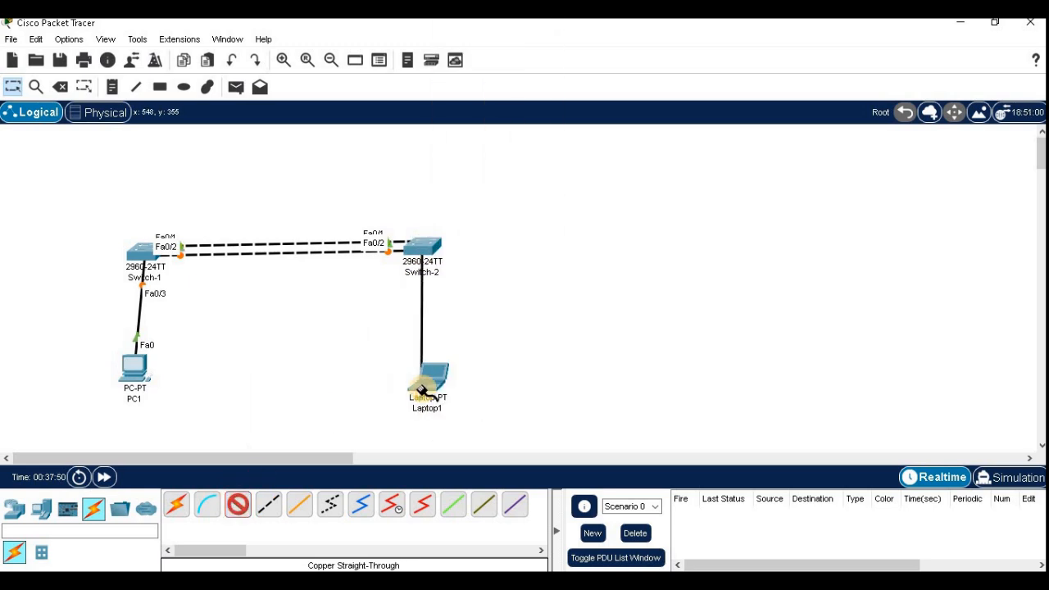
pyautogui.click(424, 390)
pyautogui.click(460, 456)
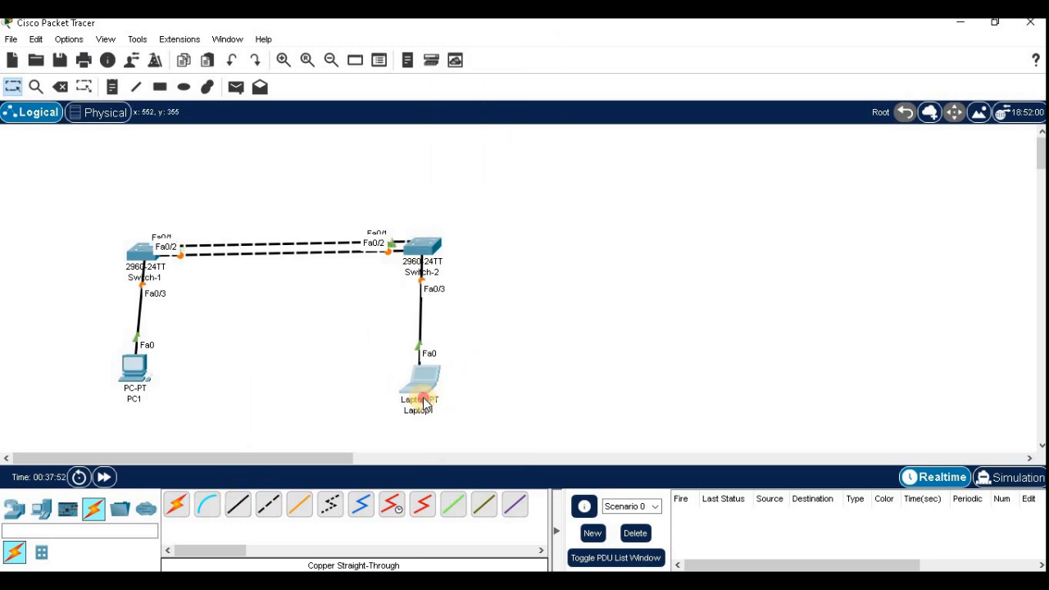
pyautogui.moveTo(140, 382); pyautogui.dragTo(148, 380)
pyautogui.click(234, 374)
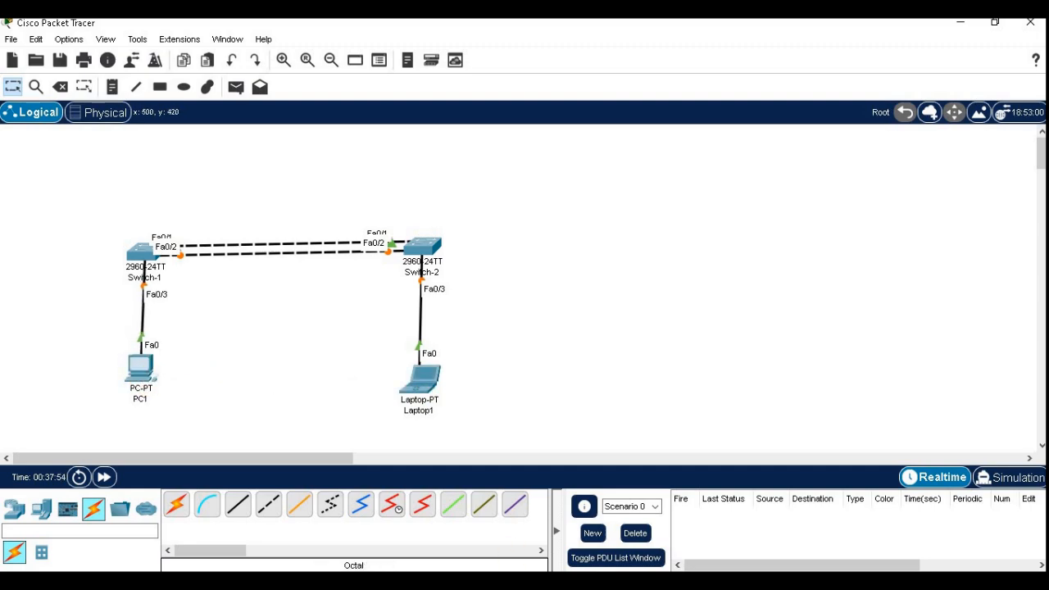
# Switch to the Word guide and compare the LACP topology diagram under Step 1.
pyautogui.click(744, 581)
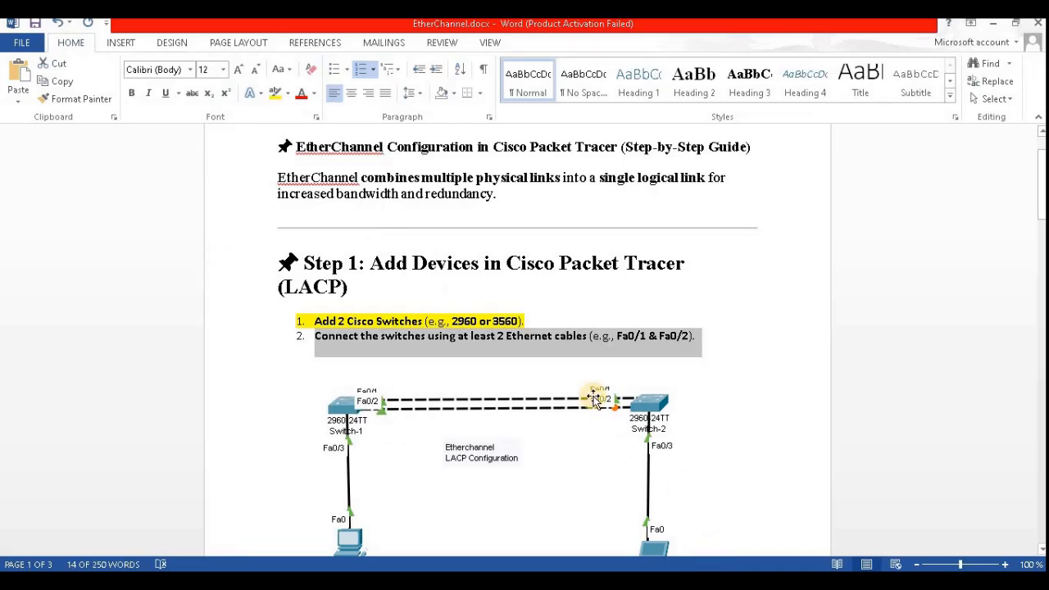
pyautogui.click(583, 429)
pyautogui.scroll(-4, 582, 428)
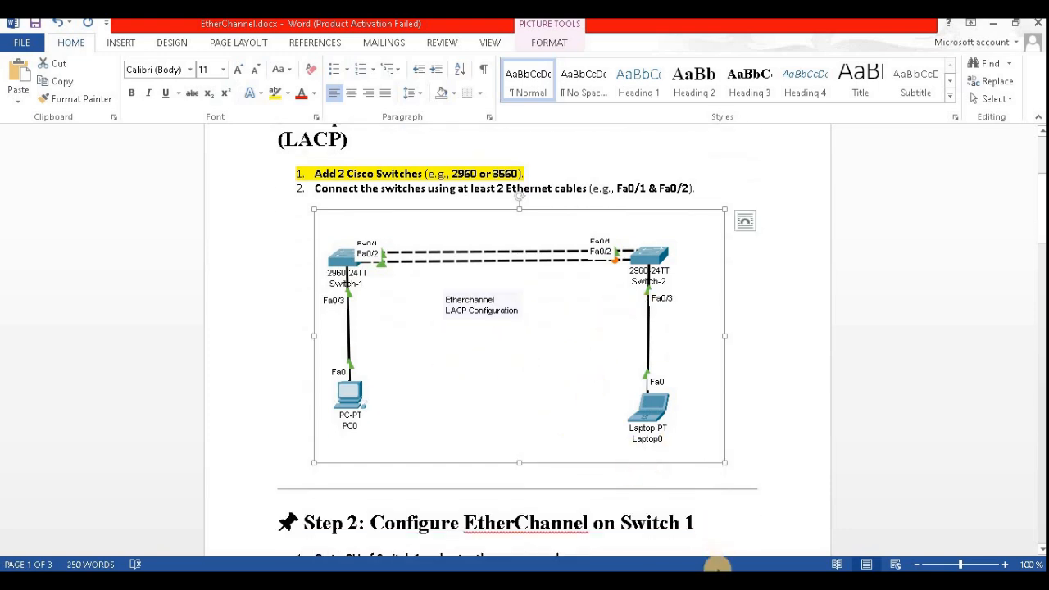
# Switch to Packet Tracer and add a two-line note reading "Etherchannel" and "LACP Configuration" in the middle of the topology.
pyautogui.click(469, 580)
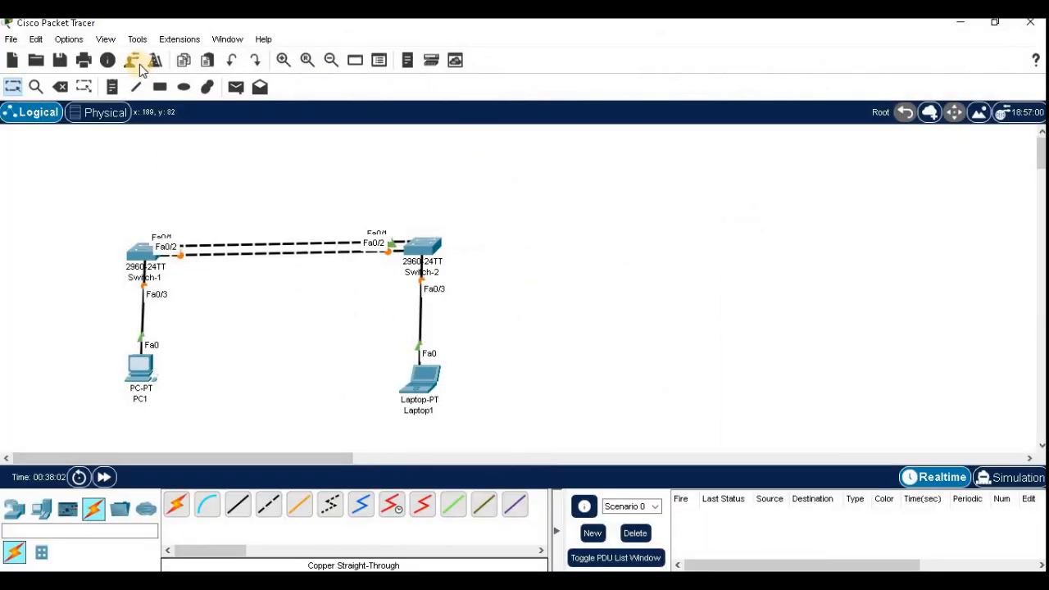
pyautogui.click(111, 86)
pyautogui.click(246, 291)
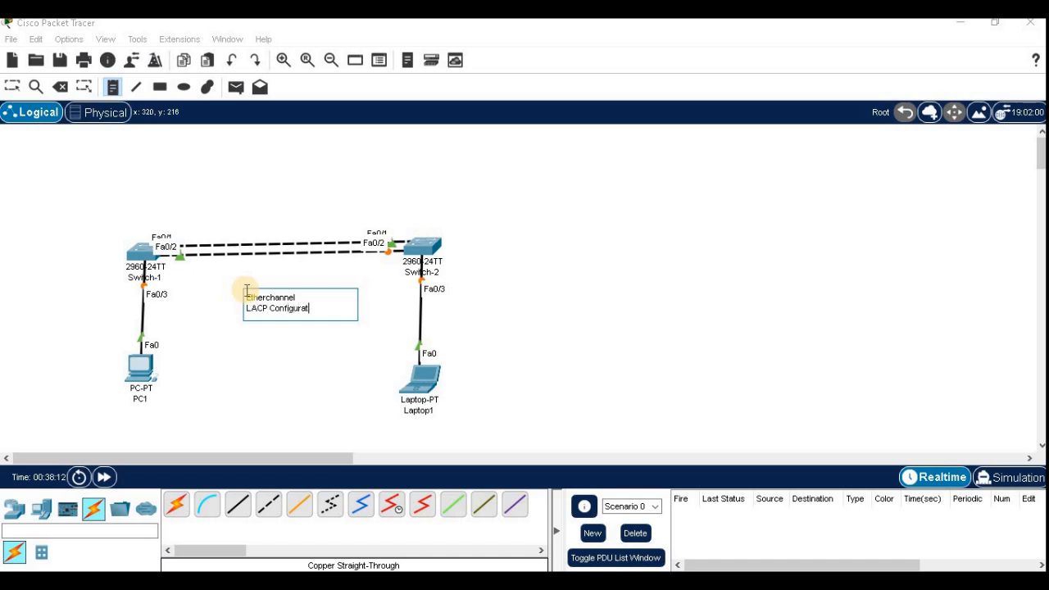
pyautogui.click(12, 87)
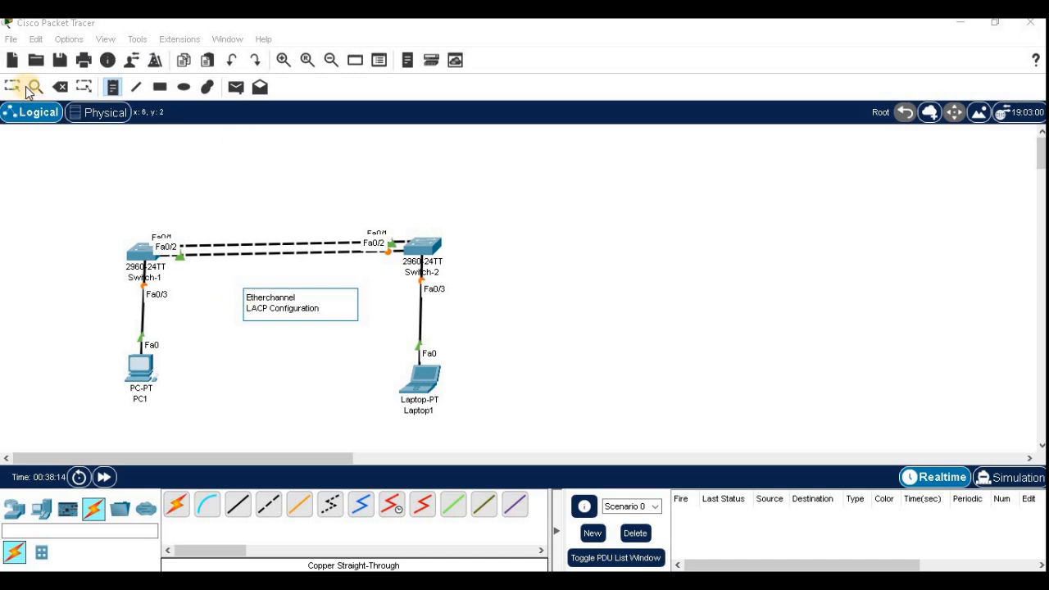
# Finish the topology note, level Switch-1 with Switch-2, and move the laptop up in line with the PC.
pyautogui.click(155, 213)
pyautogui.click(261, 300)
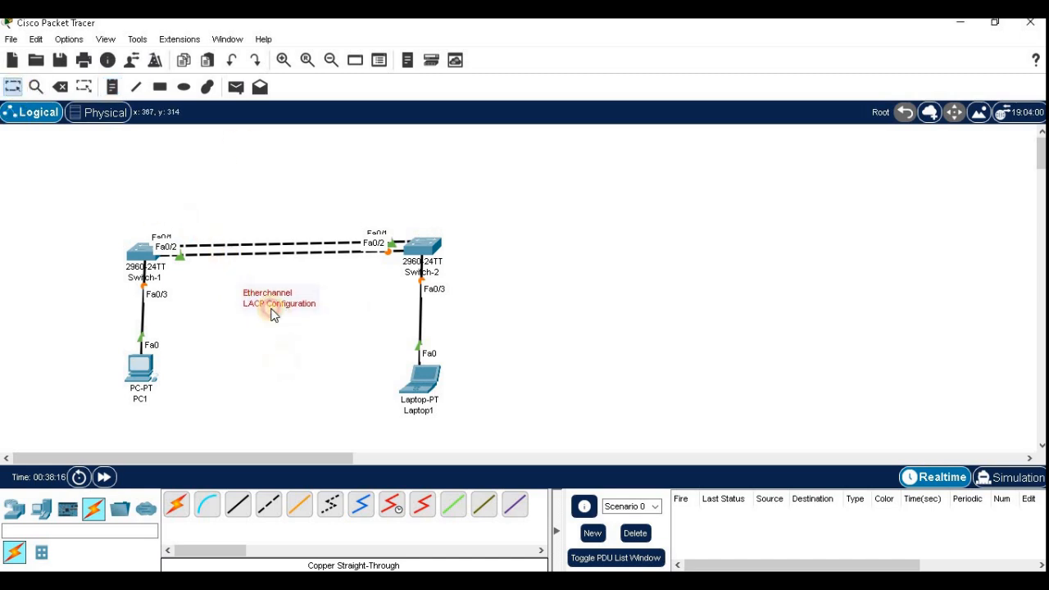
pyautogui.moveTo(137, 251); pyautogui.dragTo(171, 247)
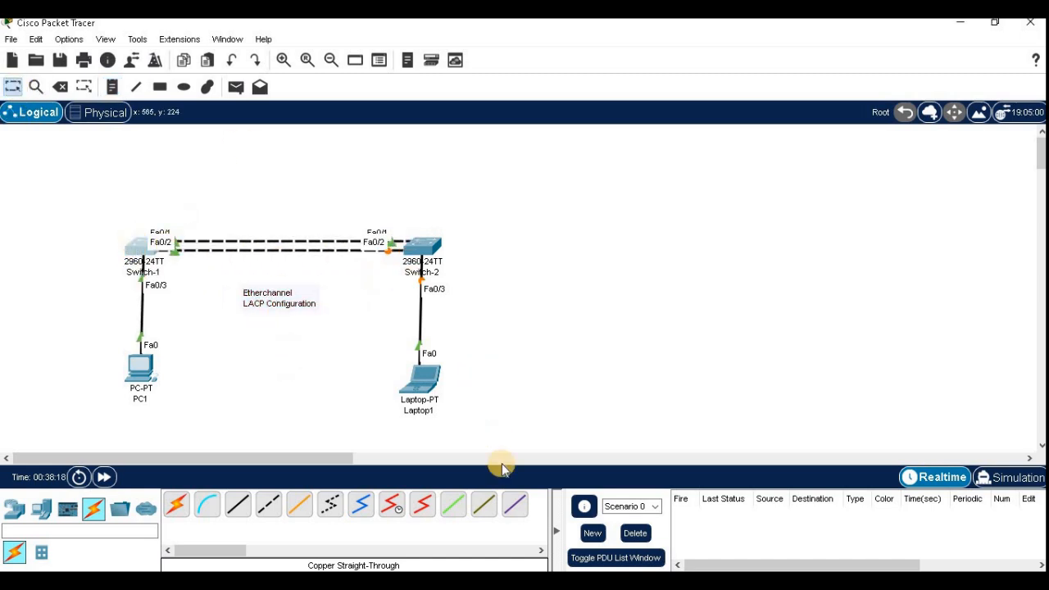
pyautogui.moveTo(421, 376); pyautogui.dragTo(420, 359)
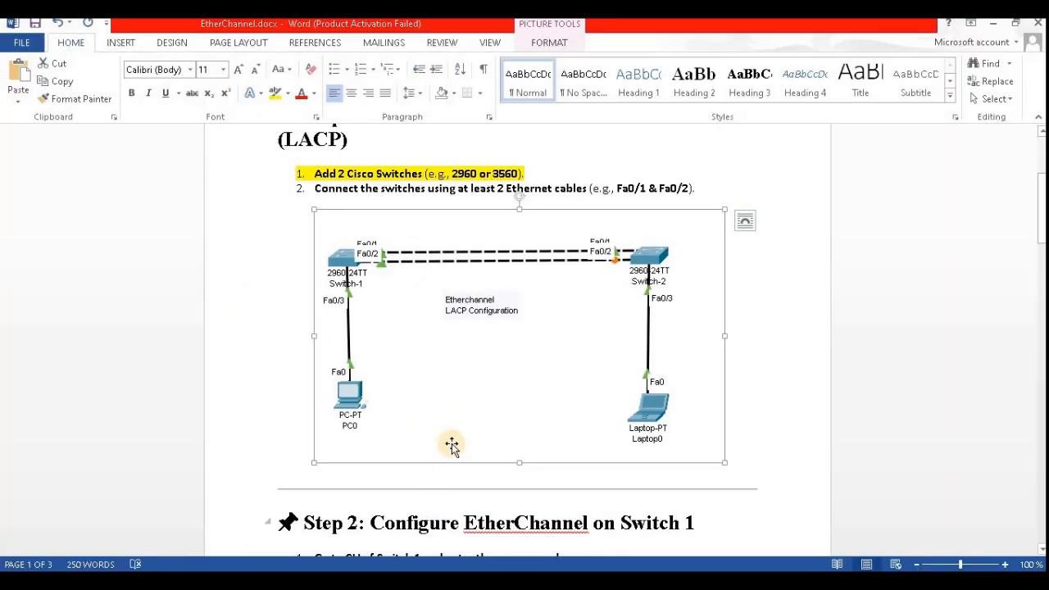
# Switch to the Word guide and highlight the Step 2 heading text "Configure EtherChannel on Switch 1" in yellow.
pyautogui.scroll(-3, 452, 442)
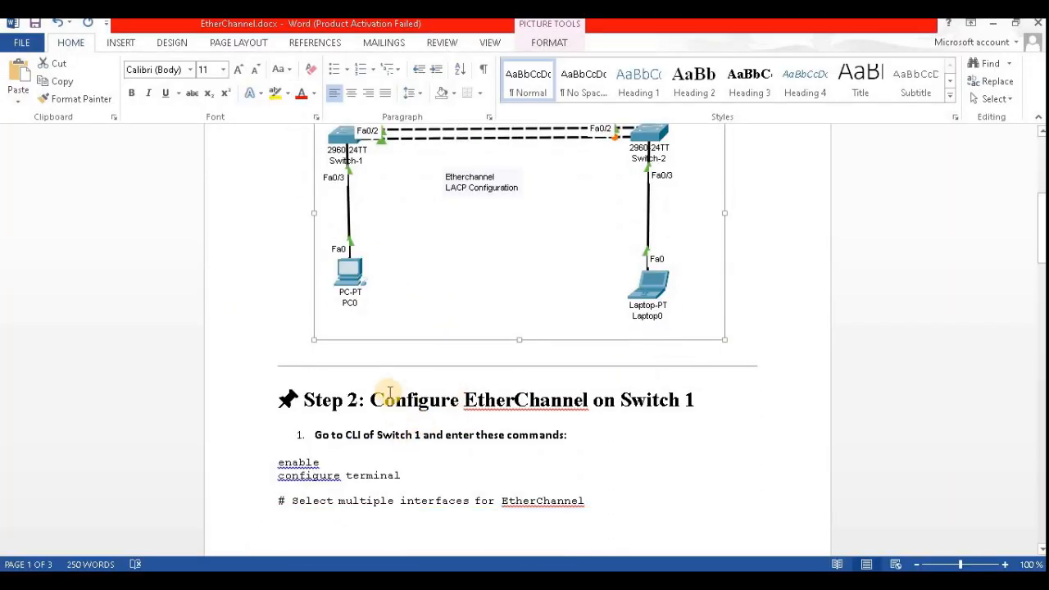
pyautogui.moveTo(366, 375); pyautogui.dragTo(740, 372)
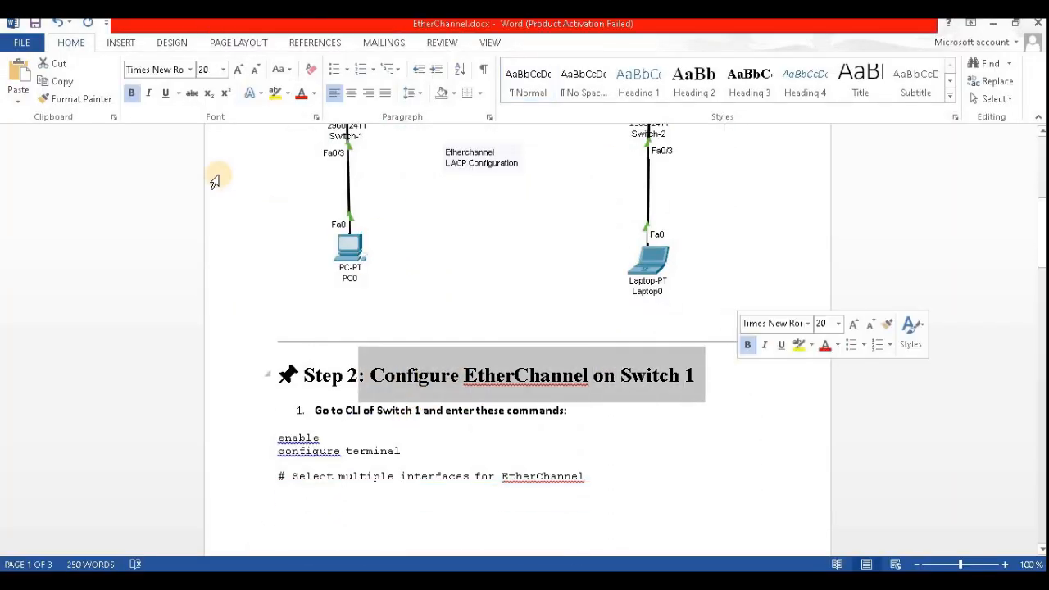
pyautogui.click(276, 93)
pyautogui.press('Right')
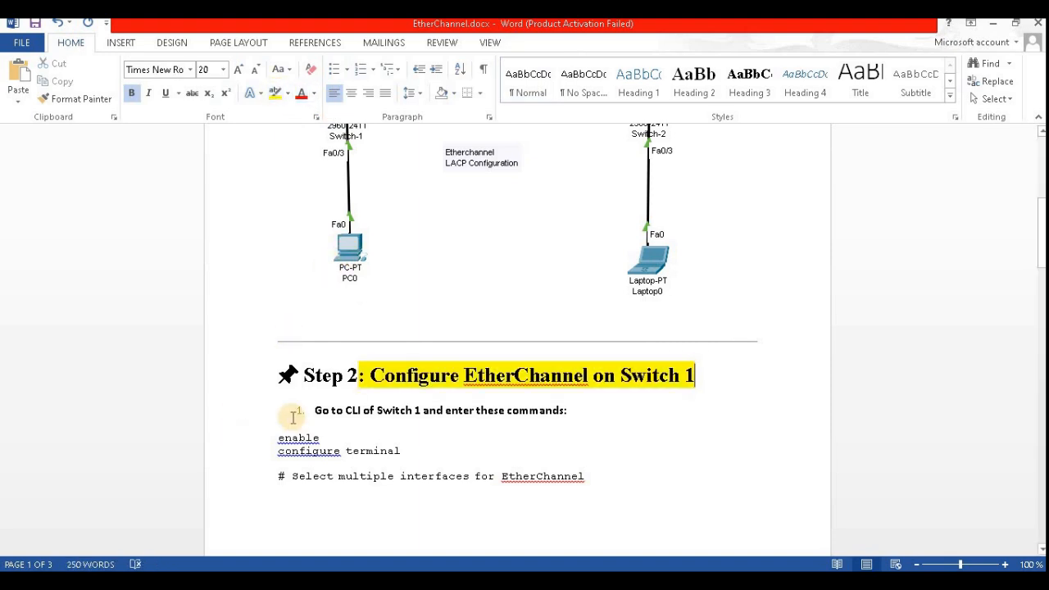
# Read the first Step 2 instruction in the guide and its enable and configure terminal commands.
pyautogui.moveTo(313, 410); pyautogui.dragTo(598, 405)
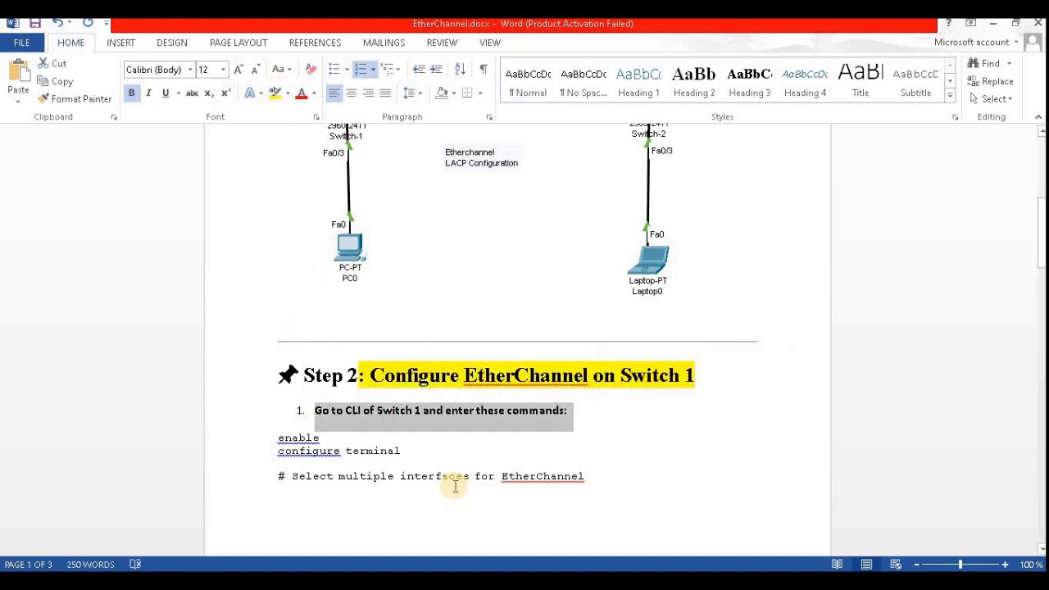
pyautogui.scroll(-1, 340, 380)
pyautogui.scroll(-3, 341, 380)
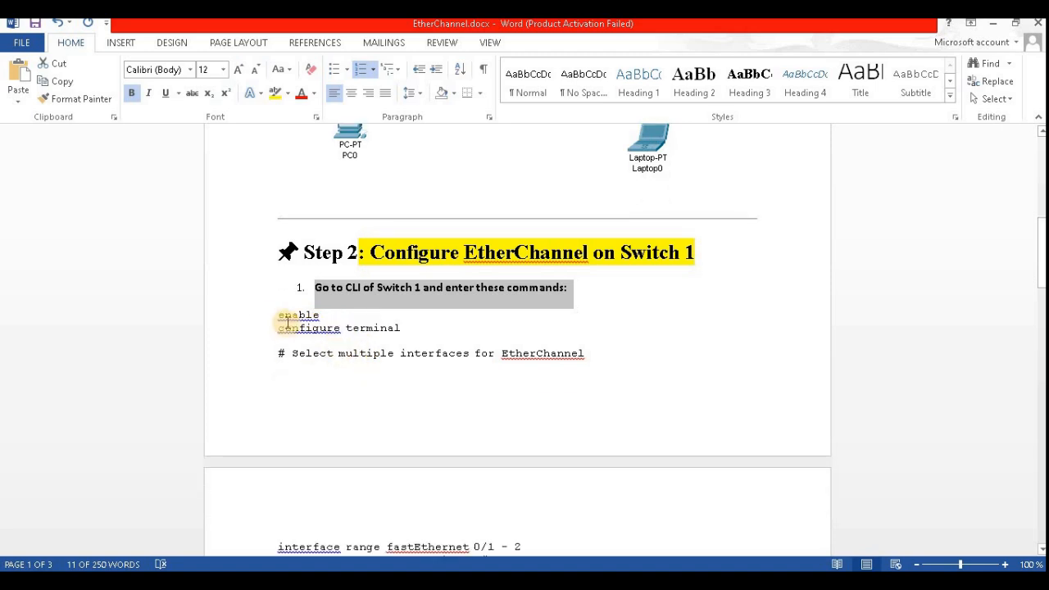
pyautogui.moveTo(278, 315); pyautogui.dragTo(416, 334)
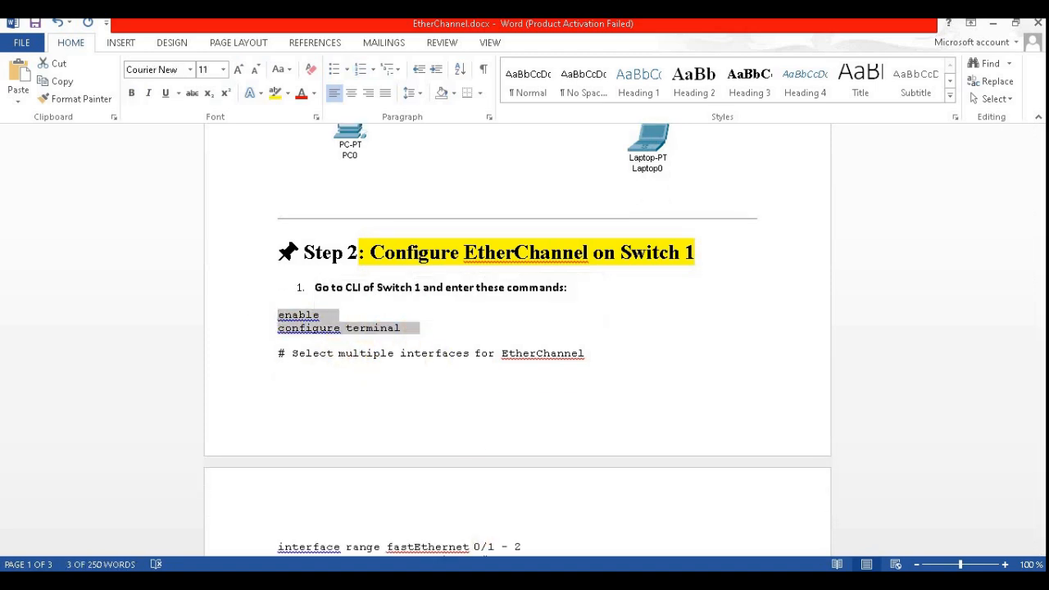
# Switch to Packet Tracer, open the command line of Switch-1, and enter privileged mode with "en".
pyautogui.hotkey('alt', 'Tab')
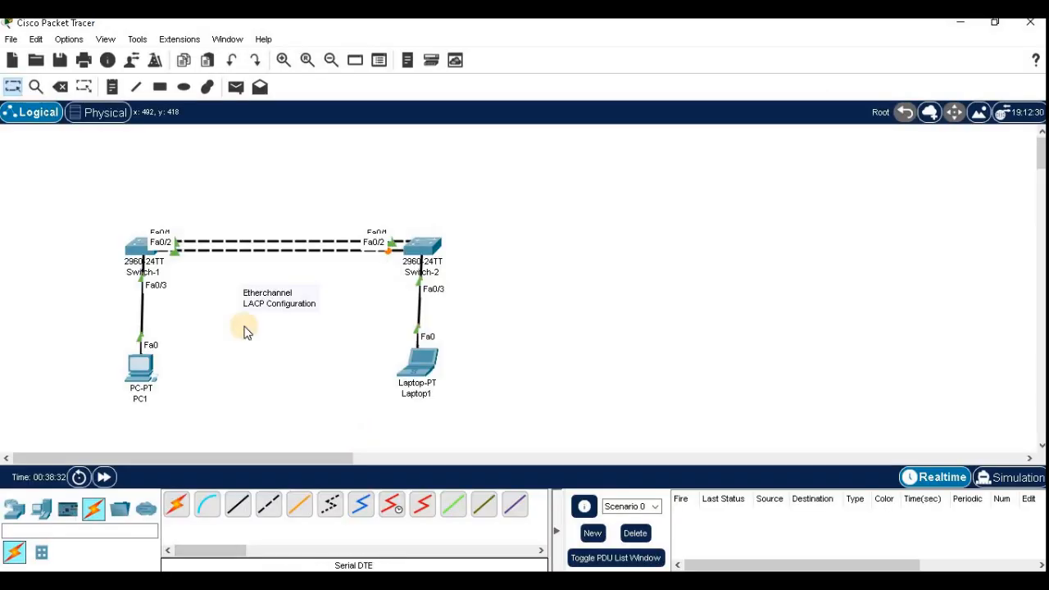
pyautogui.click(136, 244)
pyautogui.click(369, 62)
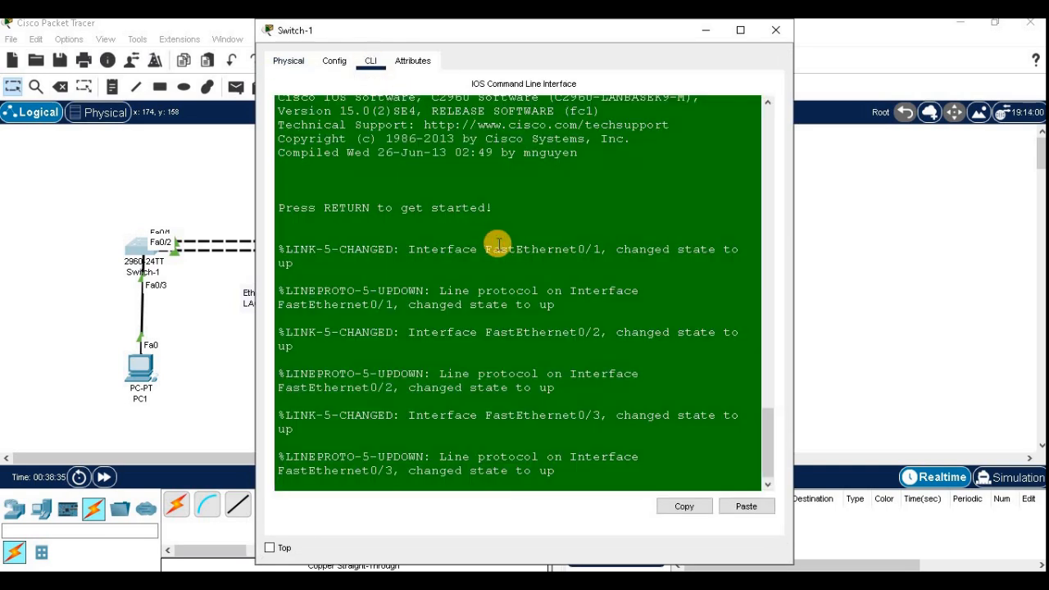
pyautogui.press('Return')
pyautogui.press('Return')
pyautogui.press('Return')
pyautogui.write('en')
pyautogui.press('Return')
pyautogui.press('Return')
pyautogui.press('Return')
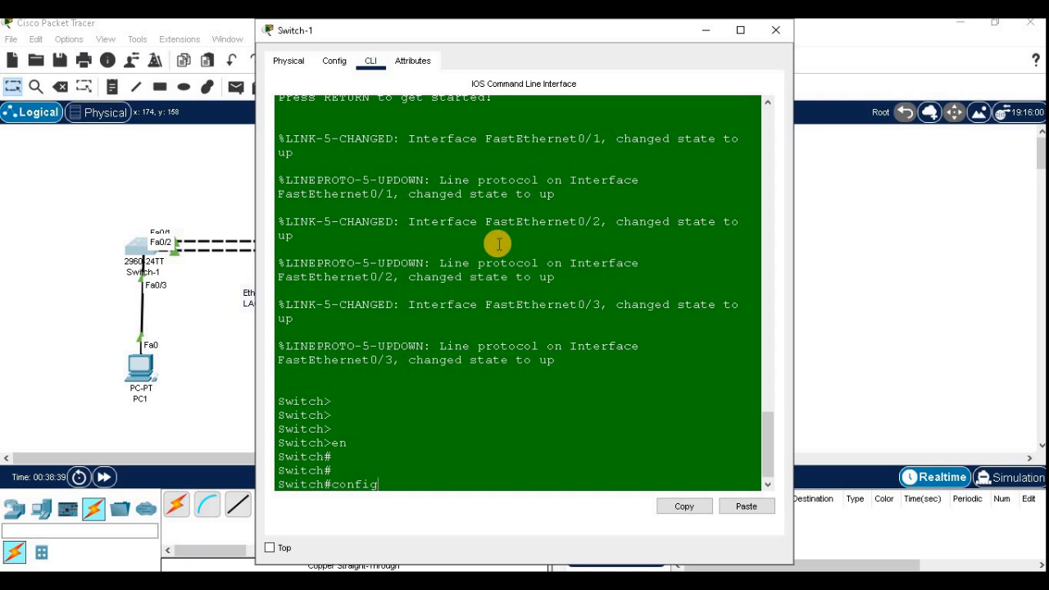
# Enter global configuration mode on Switch-1 with "config terminal".
pyautogui.write('config ter')
pyautogui.press('Tab')
pyautogui.press('Return')
pyautogui.press('Return')
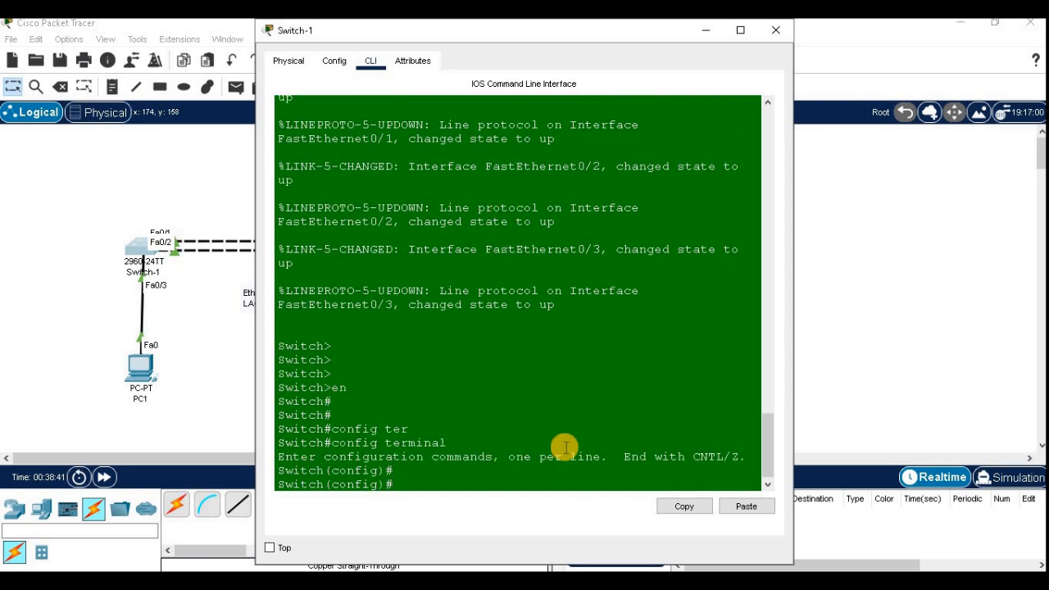
# Switch to the Word guide and read the interface range, channel-group and exit commands for Switch 1.
pyautogui.click(466, 581)
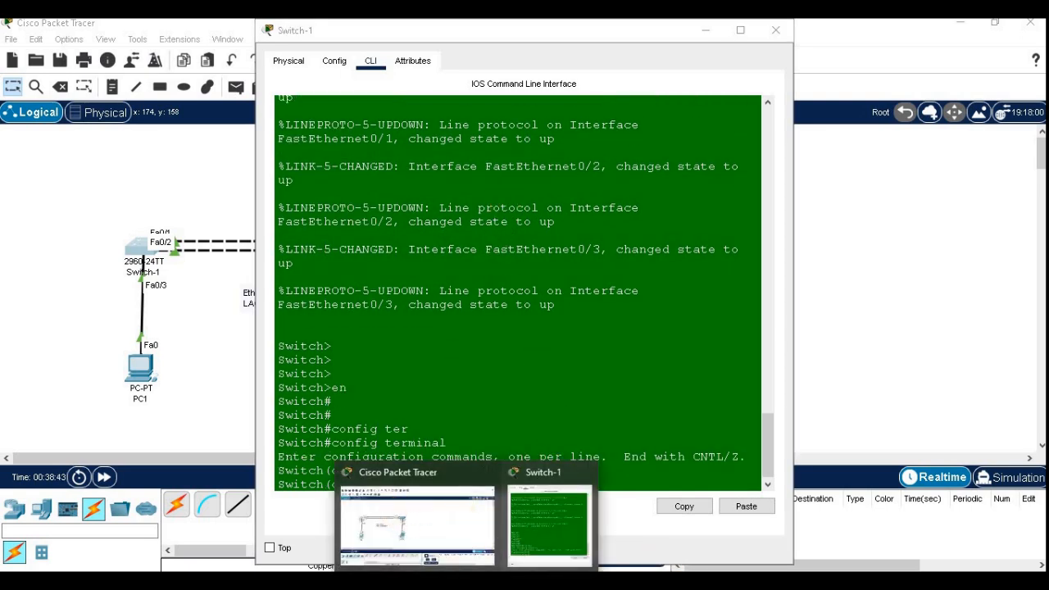
pyautogui.click(430, 581)
pyautogui.scroll(-4, 441, 416)
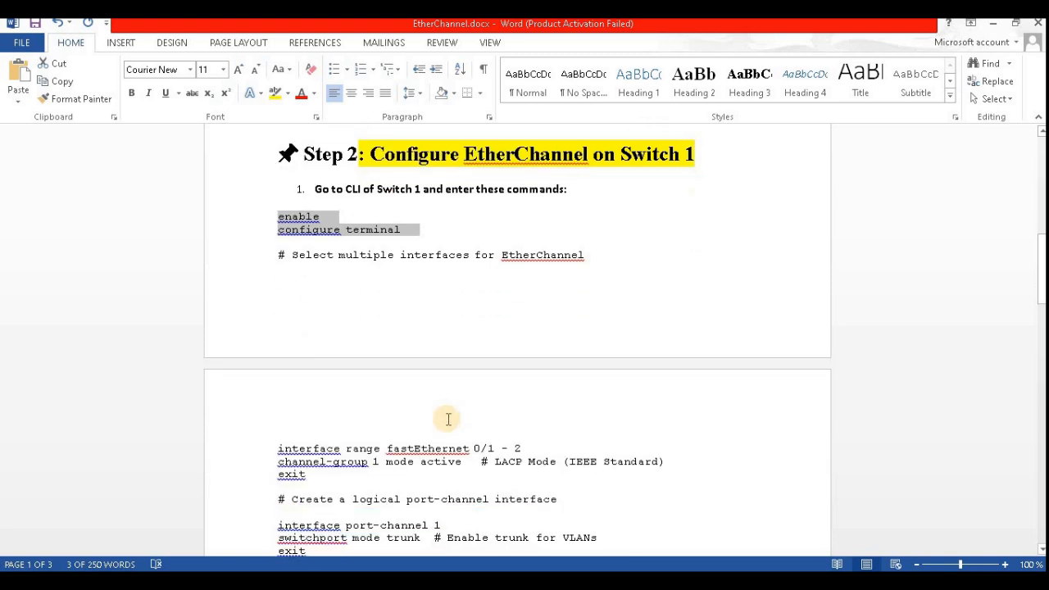
pyautogui.scroll(-1, 454, 428)
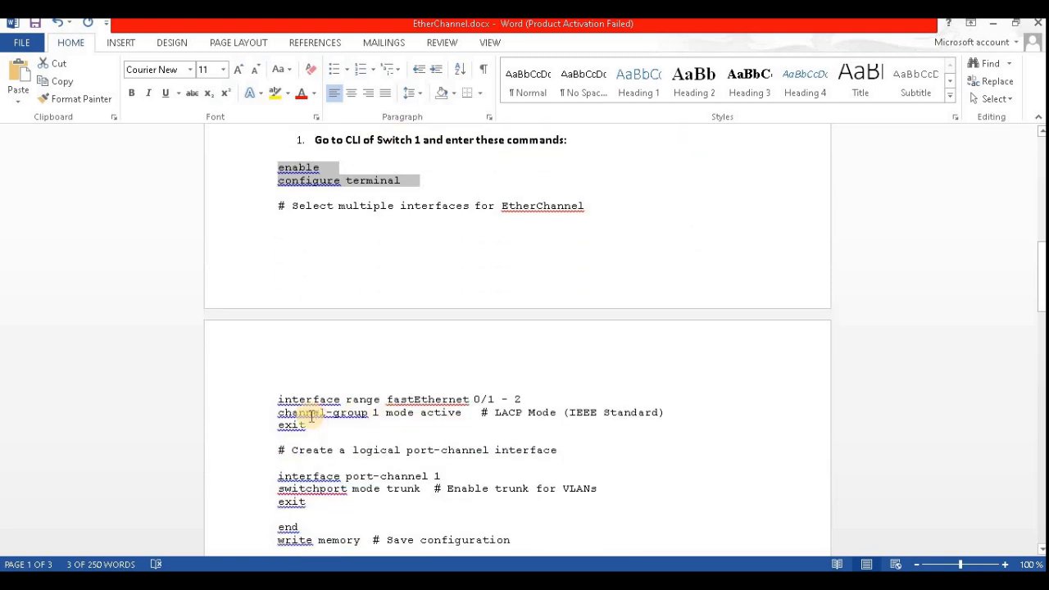
pyautogui.moveTo(273, 397); pyautogui.dragTo(492, 407)
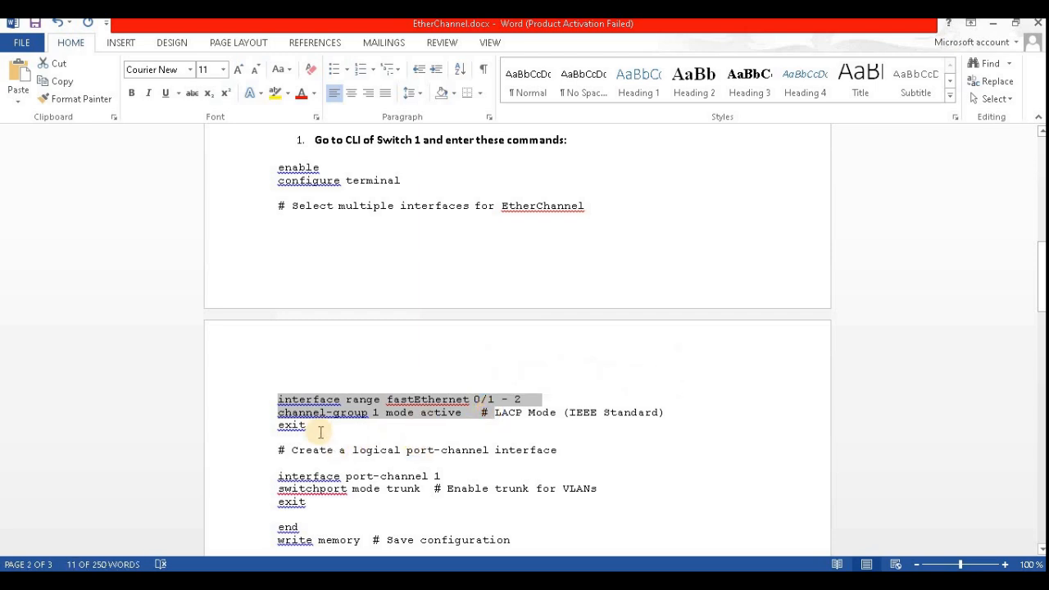
pyautogui.moveTo(274, 422); pyautogui.dragTo(277, 400)
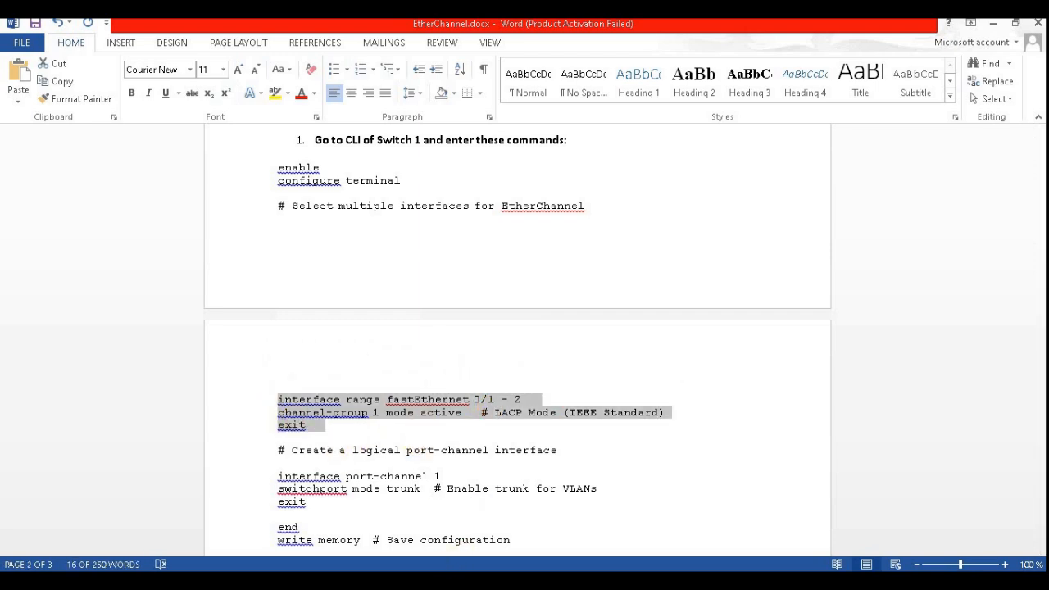
# Place the Switch-1 command line beside the Word guide and enter "inter range fastEthernet 0/1-2".
pyautogui.click(543, 517)
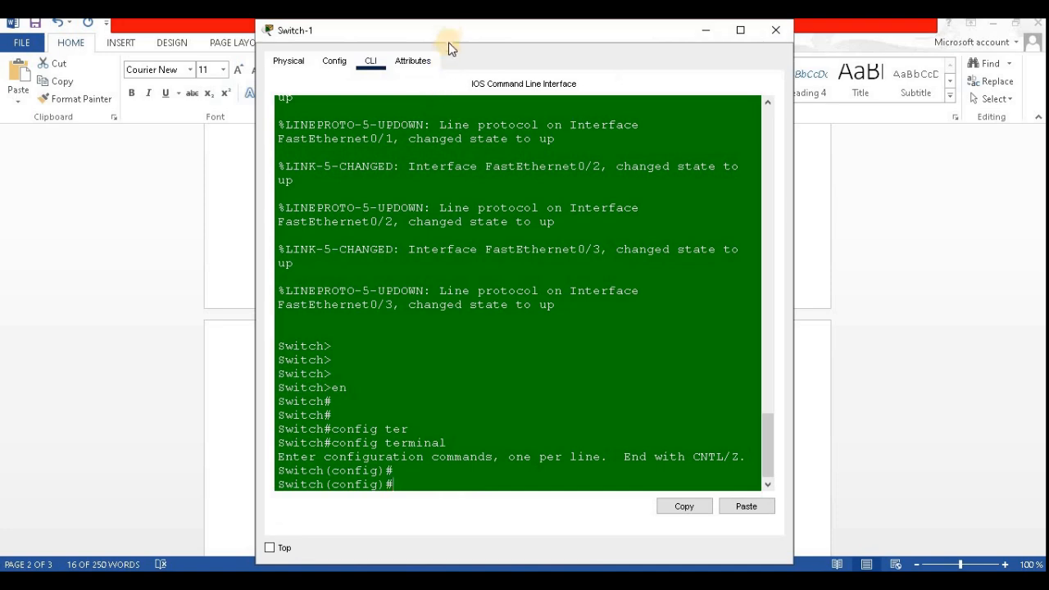
pyautogui.moveTo(448, 42); pyautogui.dragTo(657, 46)
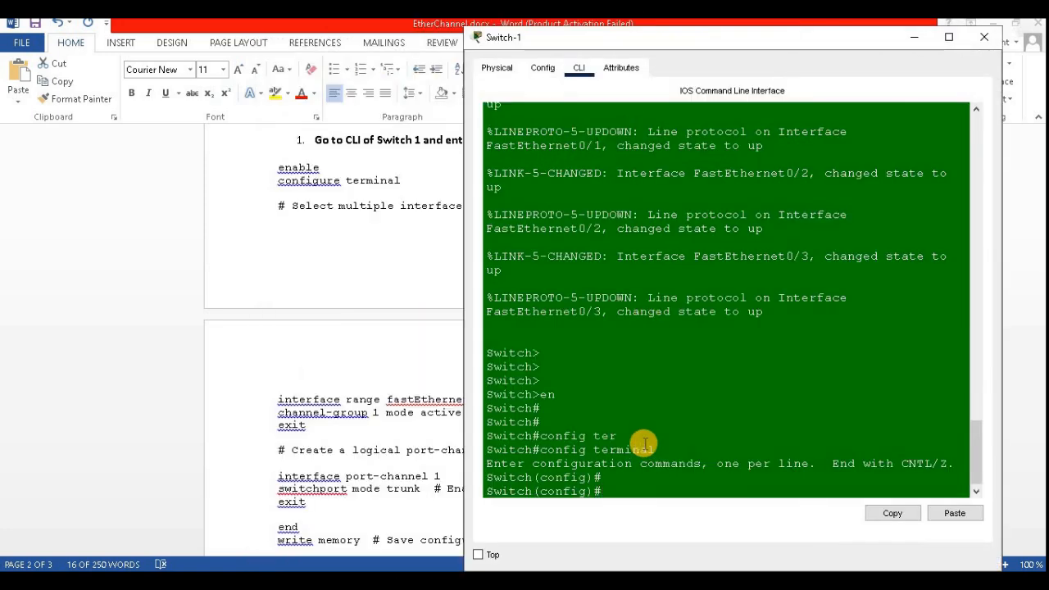
pyautogui.press('Return')
pyautogui.press('Return')
pyautogui.write('inter f')
pyautogui.press('Tab')
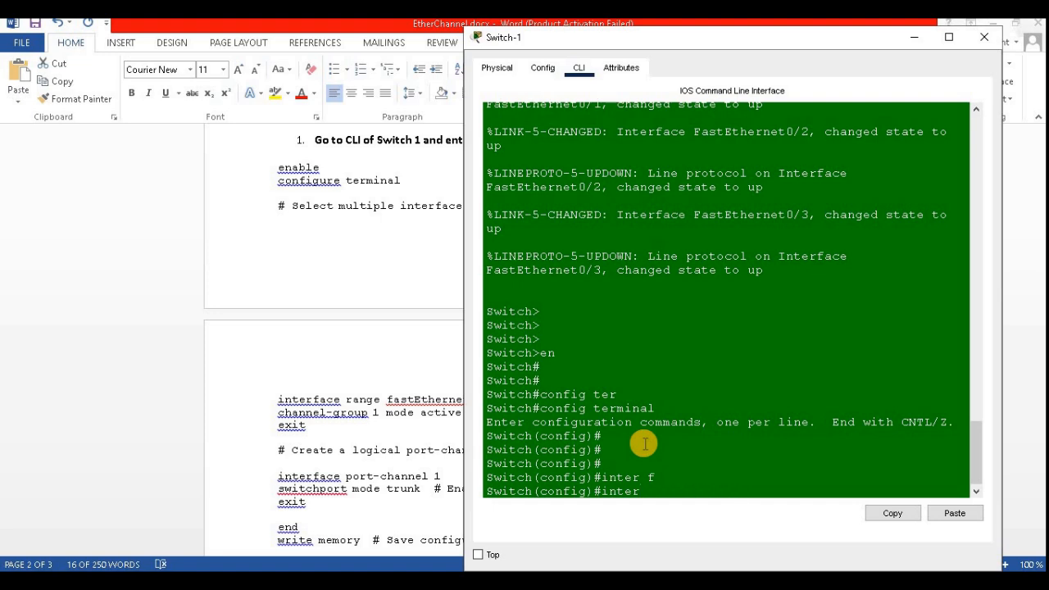
pyautogui.press('Tab')
pyautogui.write('f')
pyautogui.press('Tab')
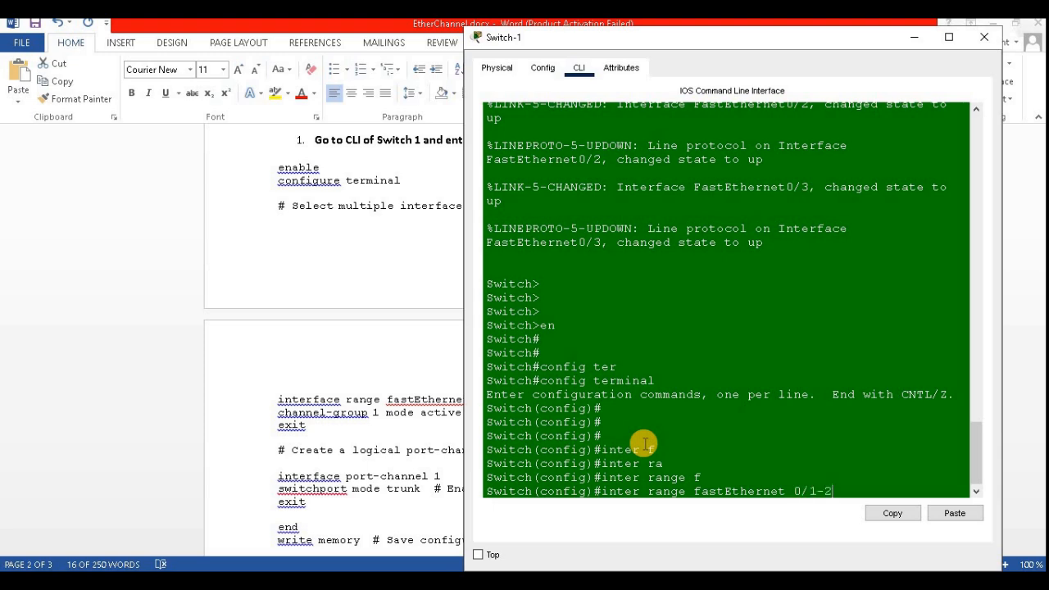
pyautogui.write('0/1-2')
pyautogui.press('Return')
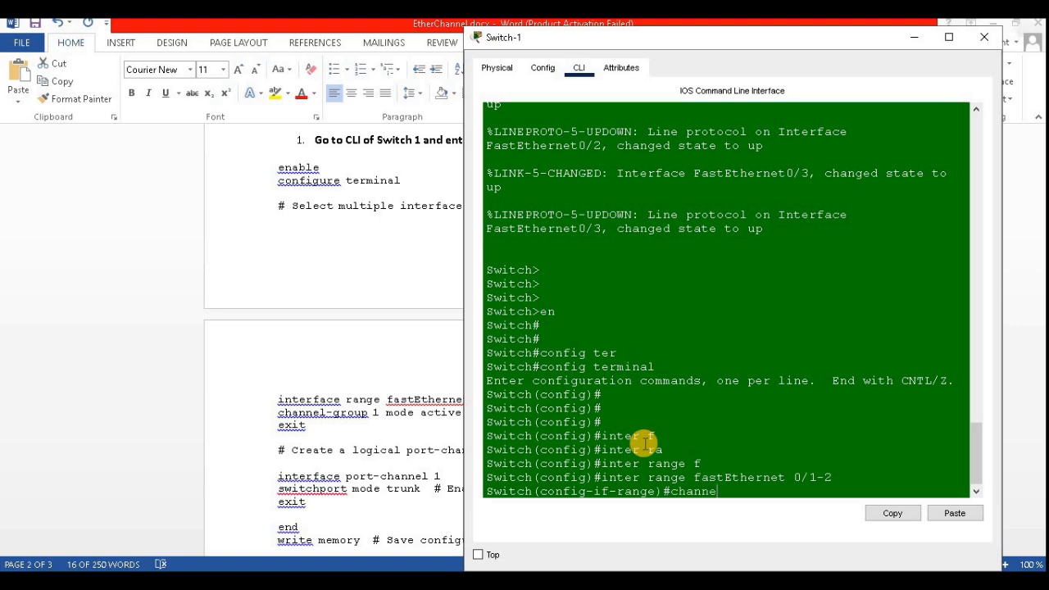
# Assign the interface range to an LACP bundle with "channel-group 1 mode active", keeping the guide's commands readable beside the command line.
pyautogui.write('channel-g')
pyautogui.press('Tab')
pyautogui.write('1')
pyautogui.press('Tab')
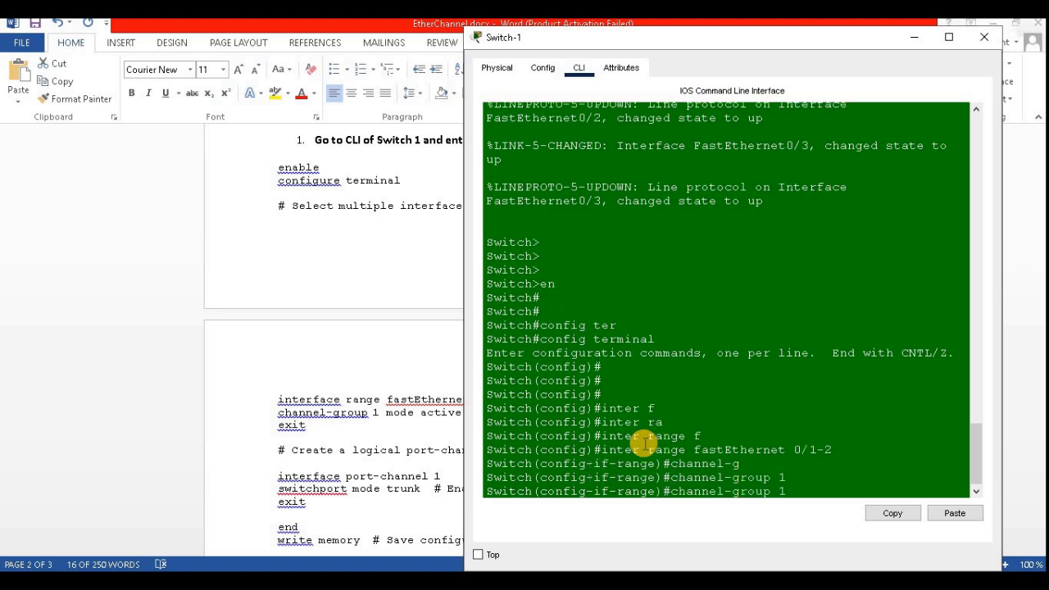
pyautogui.write('m')
pyautogui.press('Tab')
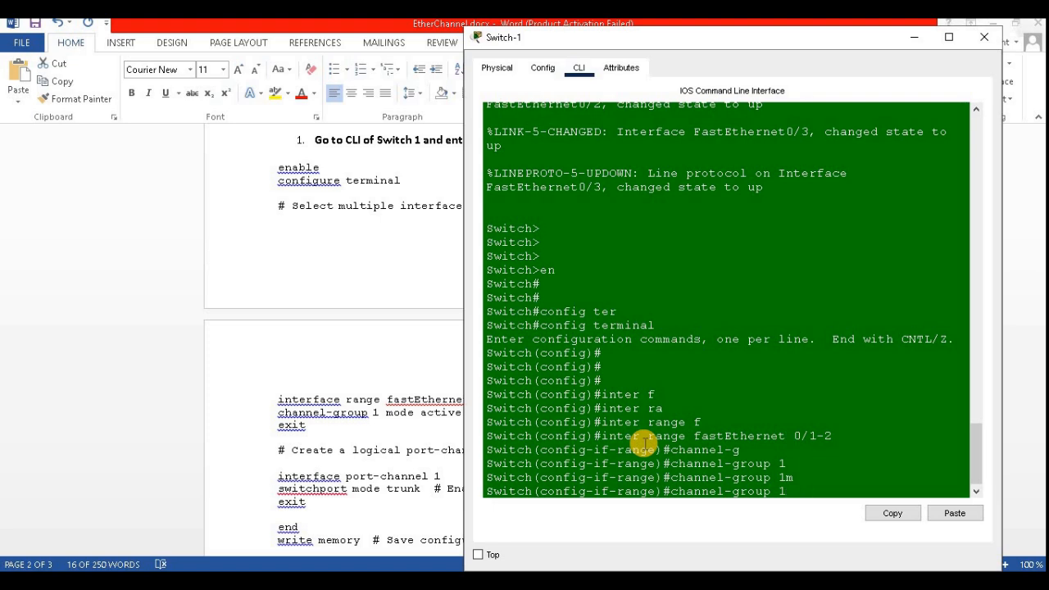
pyautogui.write('m')
pyautogui.press('Tab')
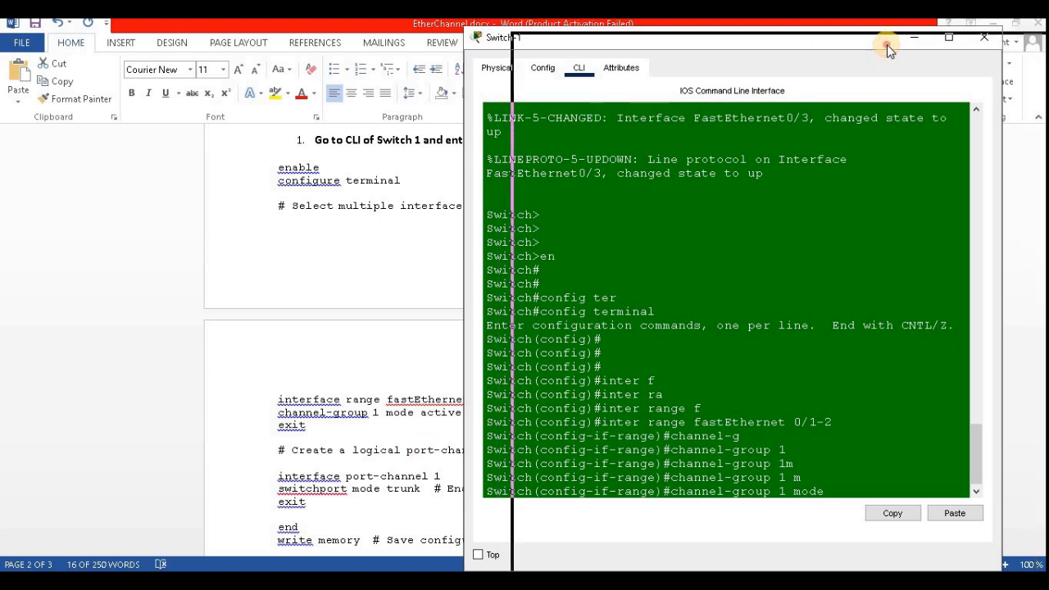
pyautogui.moveTo(886, 44); pyautogui.dragTo(949, 50)
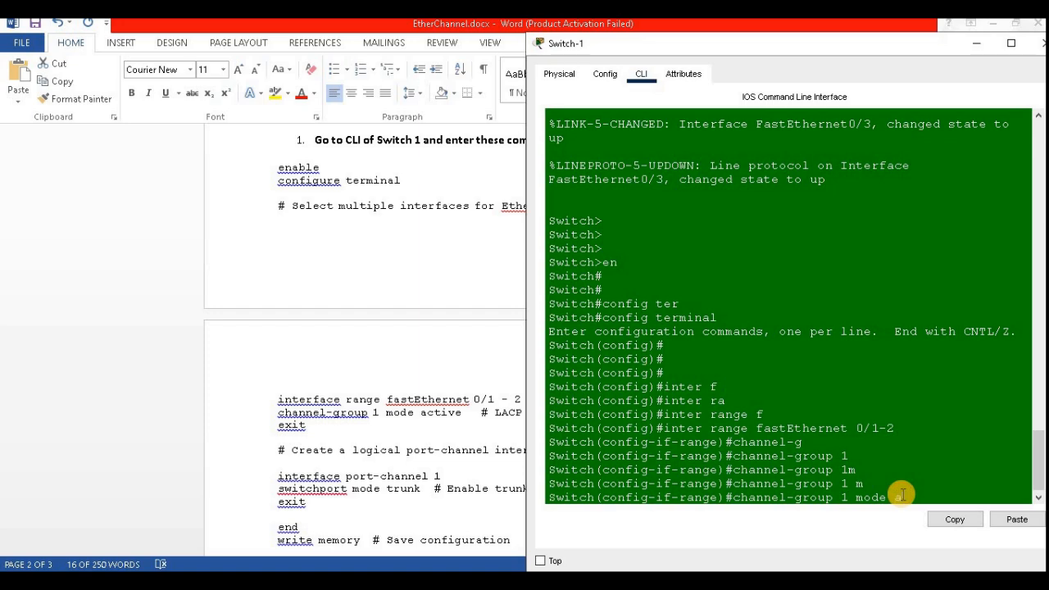
pyautogui.write('act')
pyautogui.press('Tab')
pyautogui.press('Return')
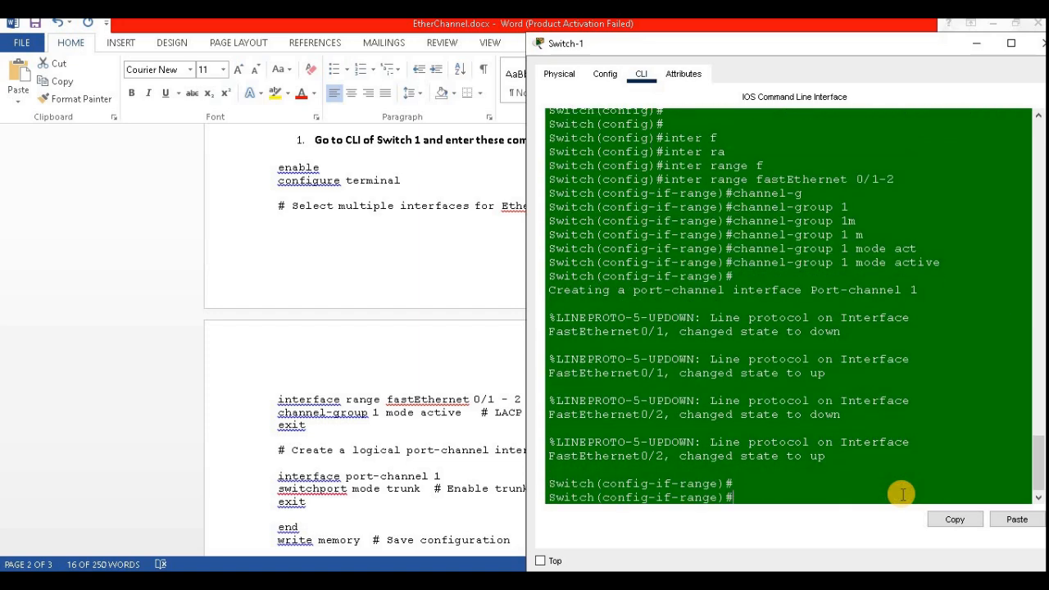
pyautogui.press('Return')
# Review the port-channel creation messages and leave interface range configuration with "ex".
pyautogui.moveTo(828, 458); pyautogui.dragTo(547, 290)
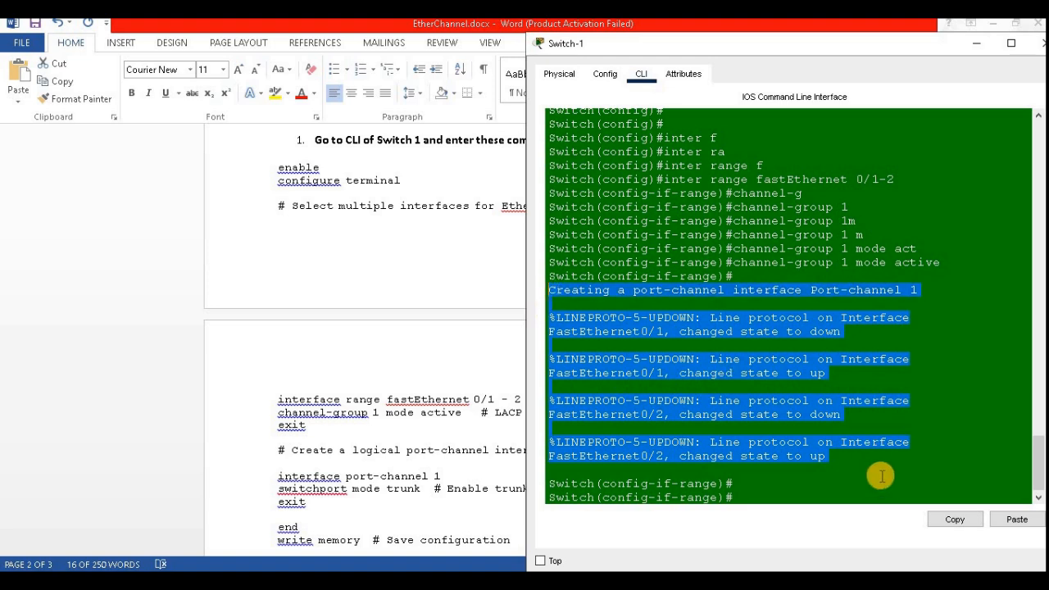
pyautogui.click(768, 492)
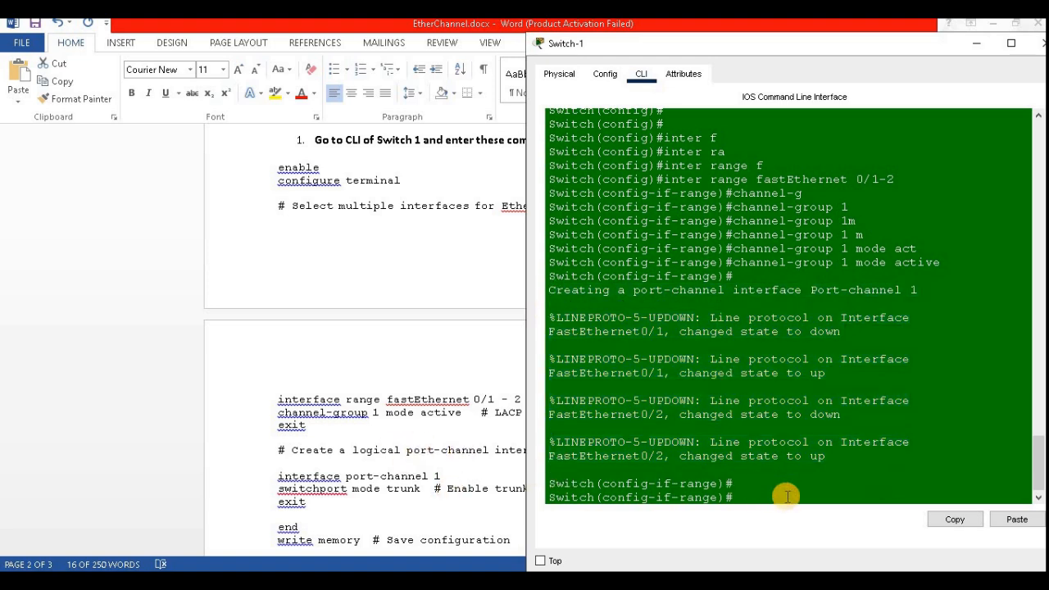
pyautogui.write('ex')
pyautogui.press('Return')
pyautogui.press('Return')
pyautogui.press('Return')
pyautogui.press('Return')
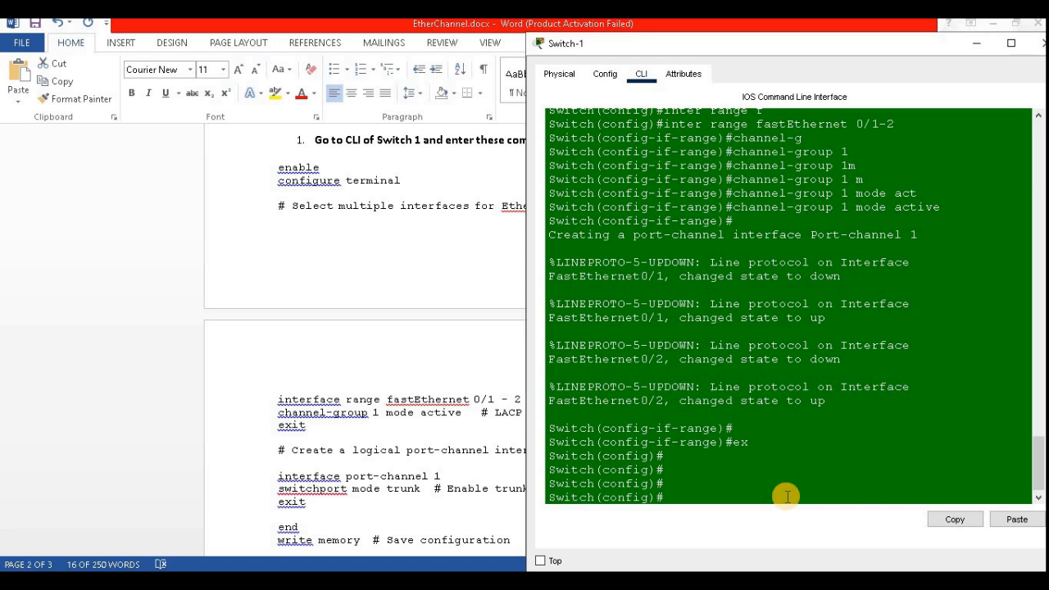
# Open the logical bundle's interface configuration on Switch-1 with "interface port-channel 1", checking the matching commands in the Word guide.
pyautogui.write('interf')
pyautogui.press('Tab')
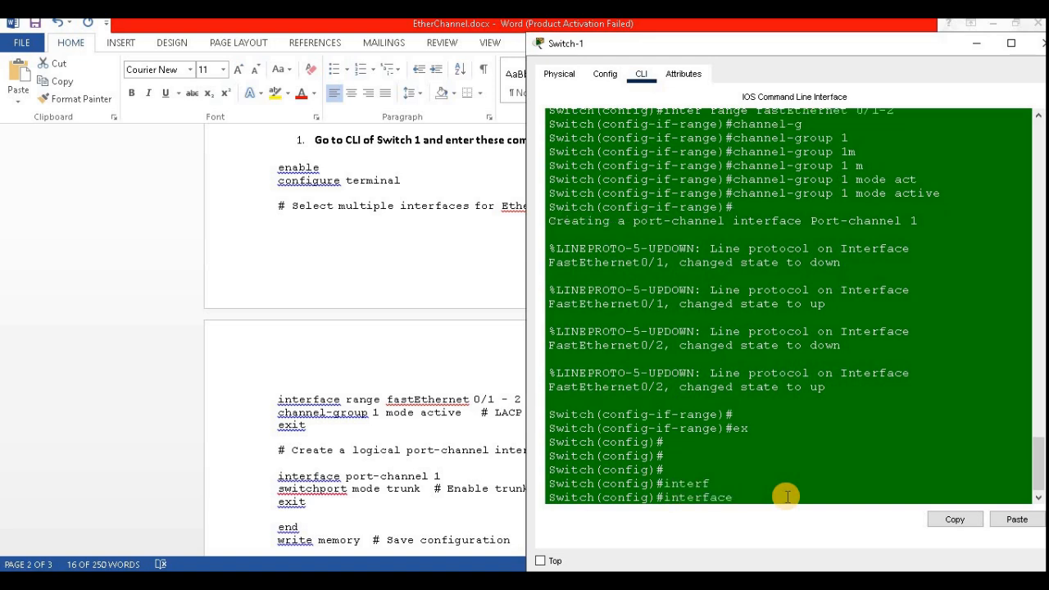
pyautogui.write('port')
pyautogui.press('Tab')
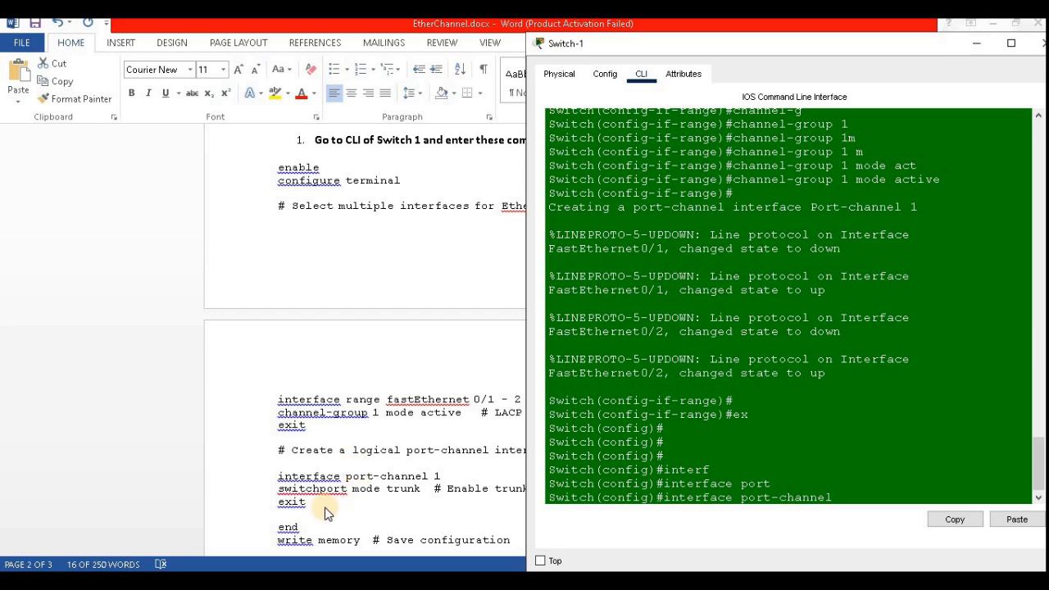
pyautogui.click(283, 484)
pyautogui.moveTo(278, 479); pyautogui.dragTo(292, 501)
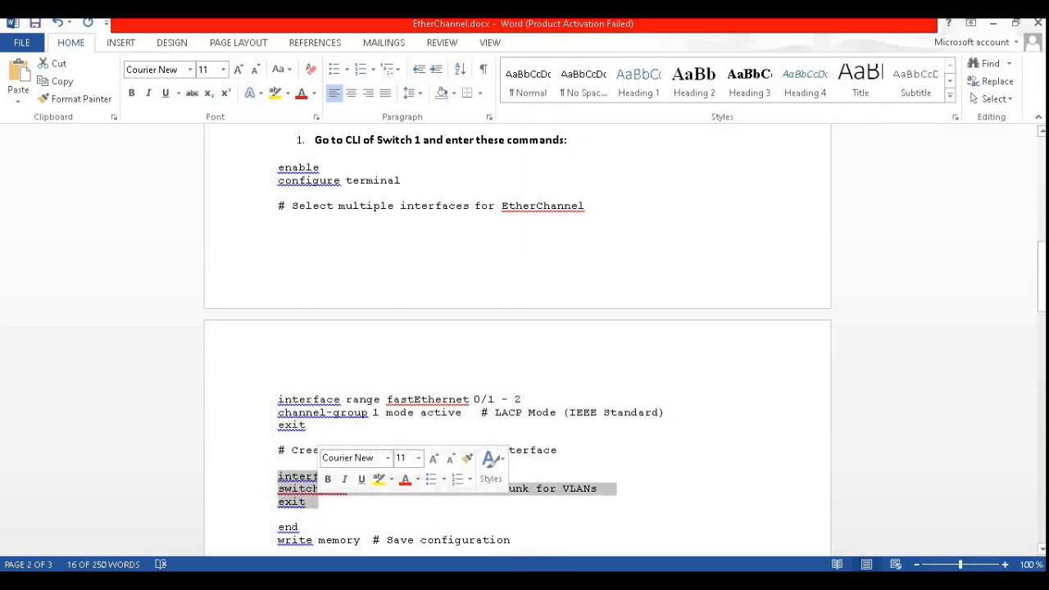
pyautogui.click(539, 550)
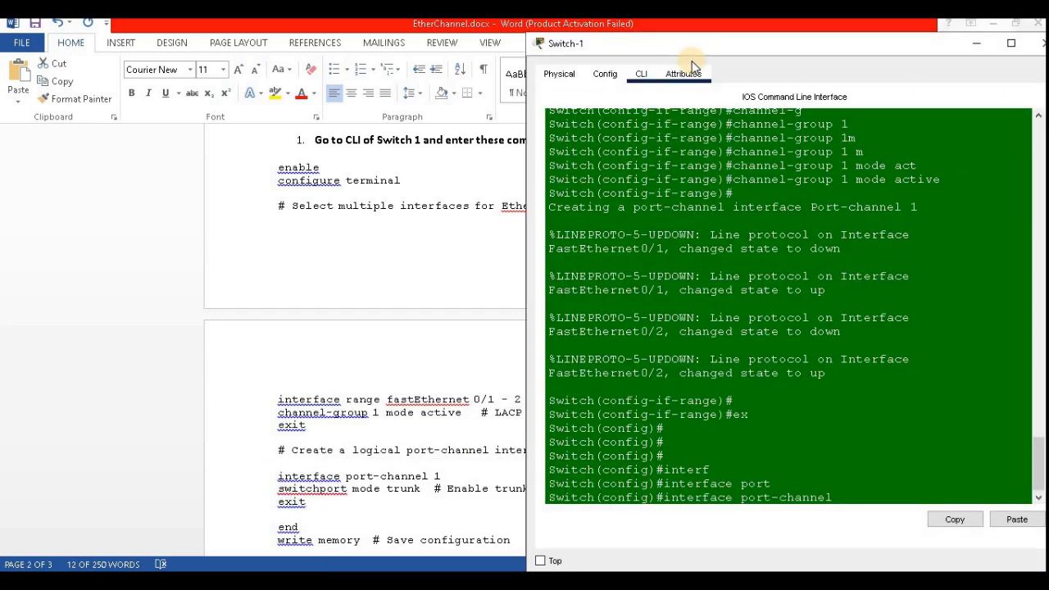
pyautogui.click(860, 483)
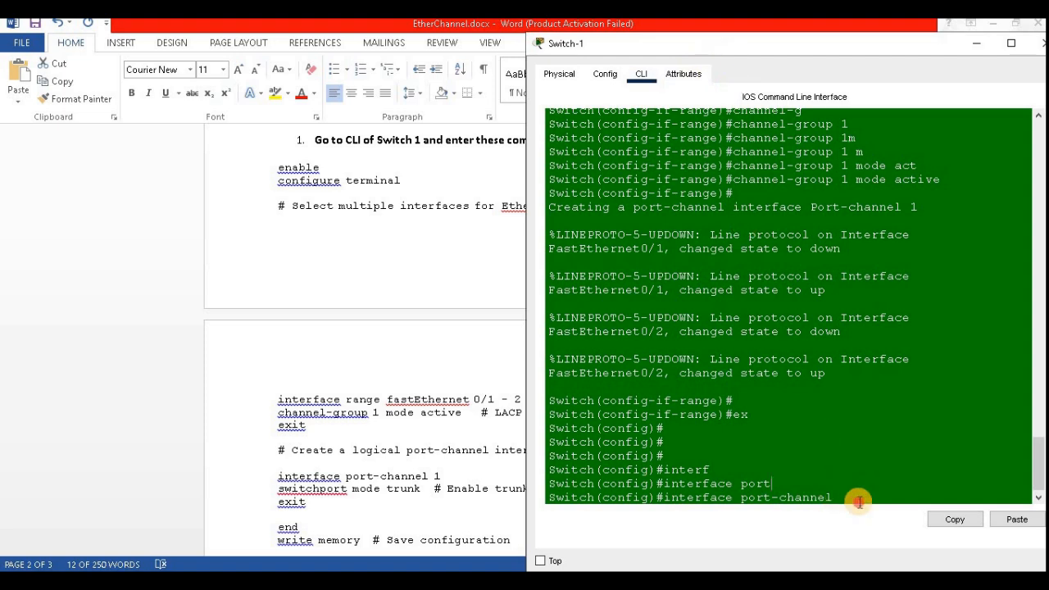
pyautogui.write('1')
pyautogui.press('Return')
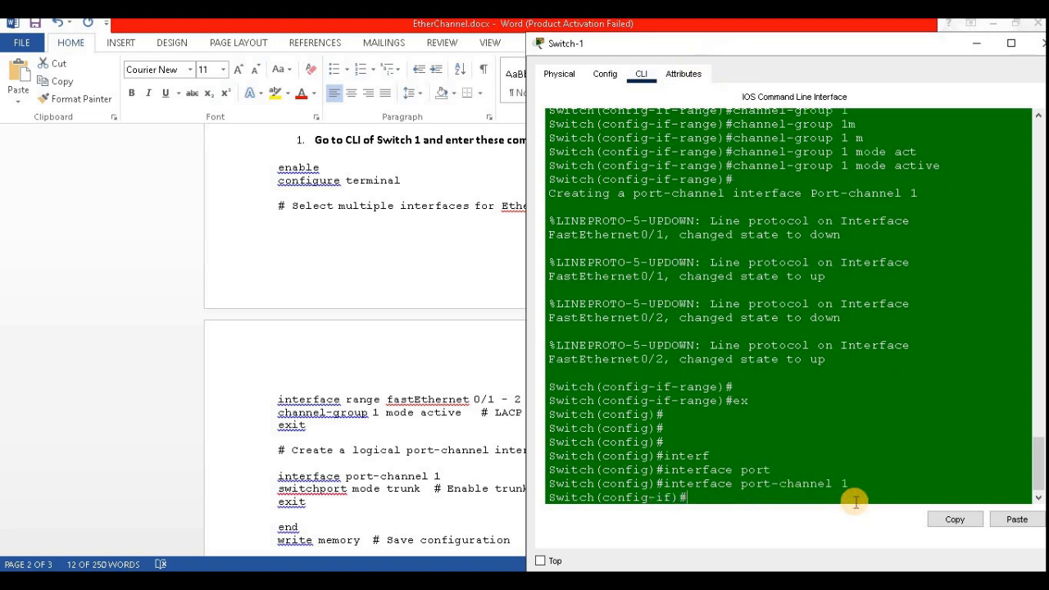
# Make the port-channel interface on Switch-1 a trunk with "switchport mode trunk".
pyautogui.write('sw')
pyautogui.press('Tab')
pyautogui.write('m')
pyautogui.press('Tab')
pyautogui.write('t')
pyautogui.press('Tab')
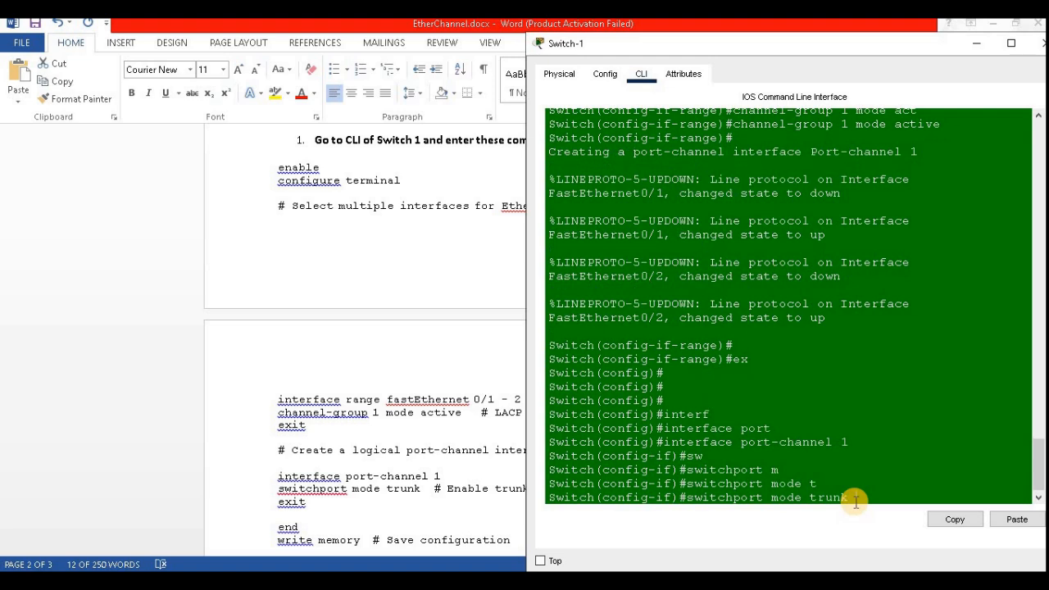
pyautogui.press('Return')
pyautogui.press('Return')
# Leave interface and global configuration on Switch-1 with "ex" until the privileged prompt is reached.
pyautogui.write('ex')
pyautogui.press('Return')
pyautogui.press('Return')
pyautogui.press('Return')
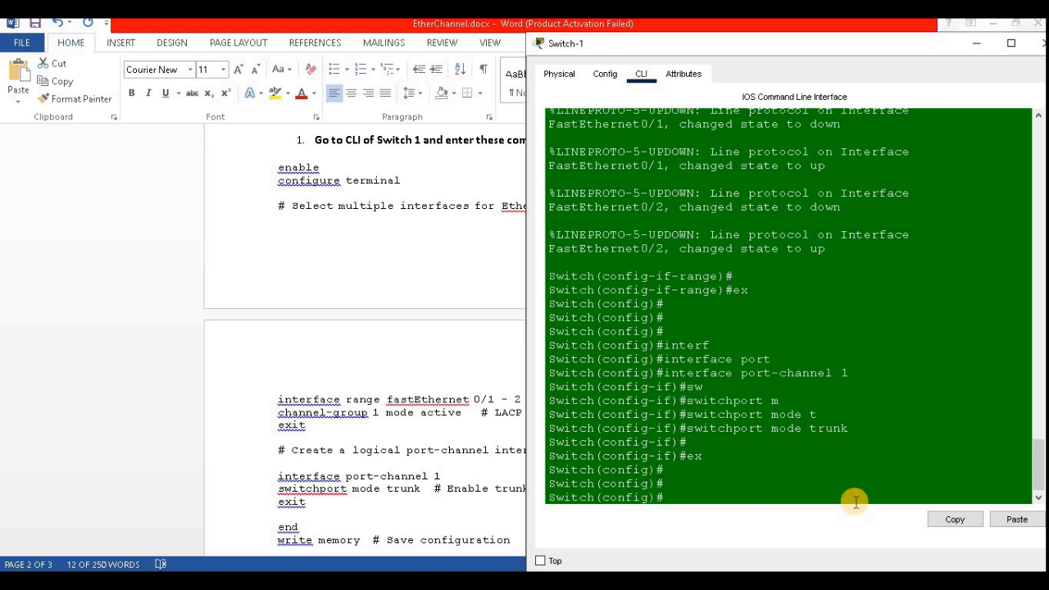
pyautogui.press('Return')
pyautogui.press('Return')
pyautogui.press('Return')
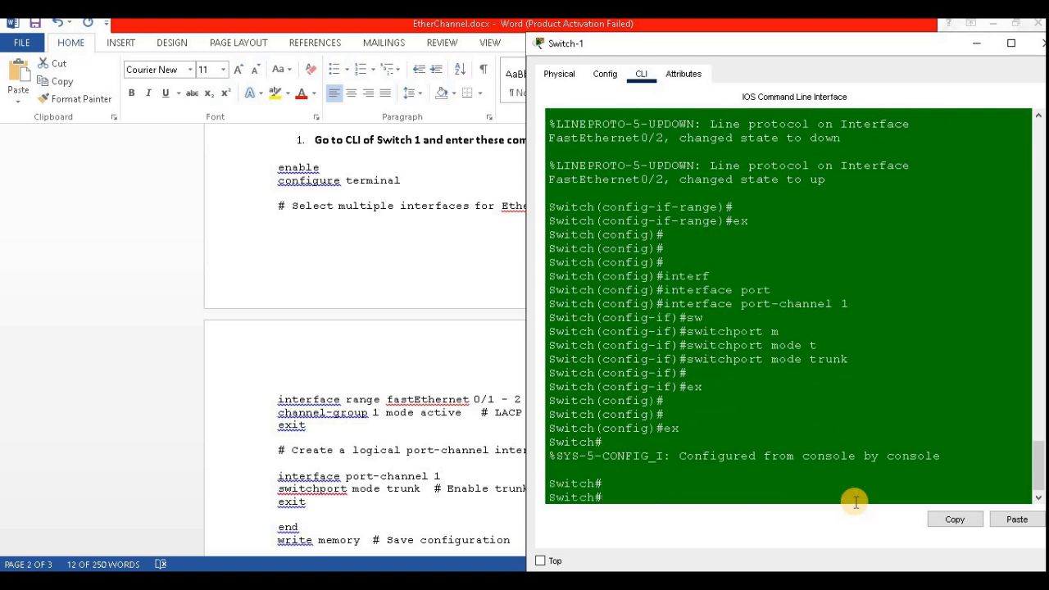
# Save the Switch-1 configuration with "write memory".
pyautogui.write('wr')
pyautogui.press('Tab')
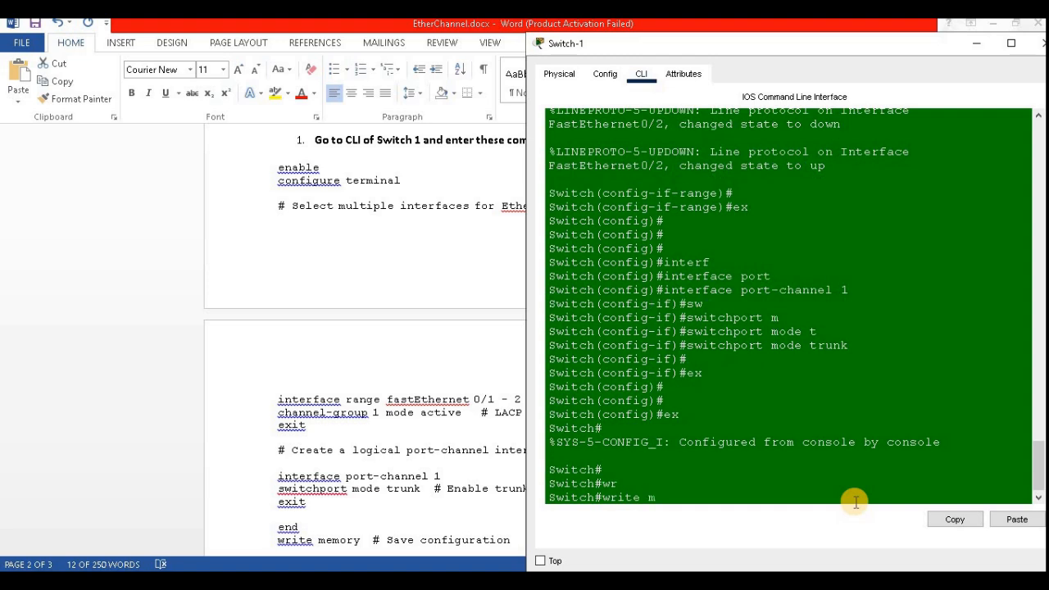
pyautogui.write('m')
pyautogui.press('Tab')
pyautogui.press('Return')
pyautogui.press('Return')
pyautogui.press('Return')
pyautogui.press('Return')
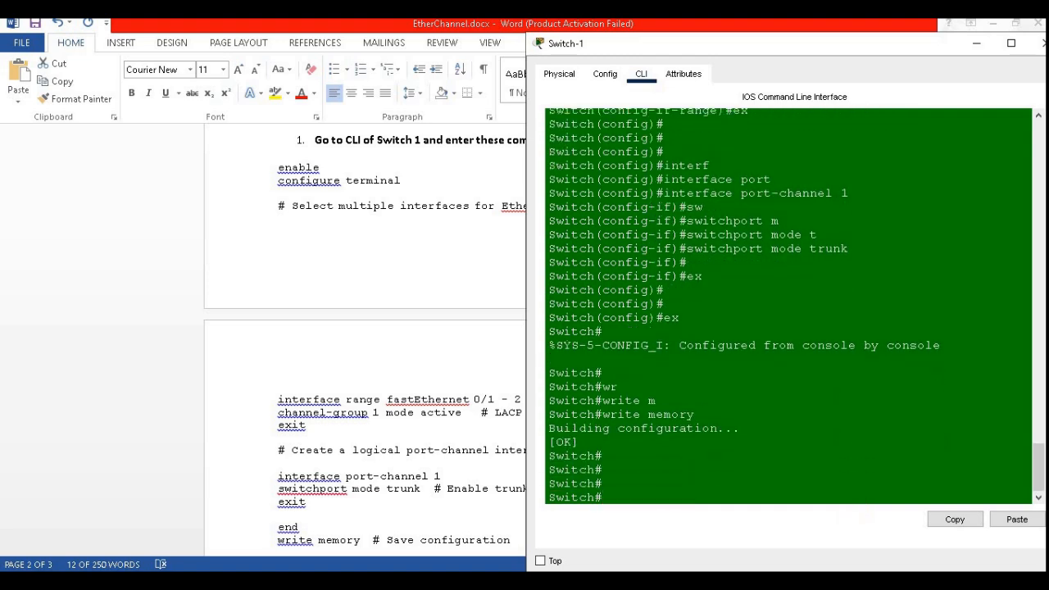
# In the Word guide, highlight the Step 3 title "Configure EtherChannel on Switch 2" and the "Go to CLI of Switch 2" line in yellow.
pyautogui.click(976, 43)
pyautogui.scroll(-6, 563, 451)
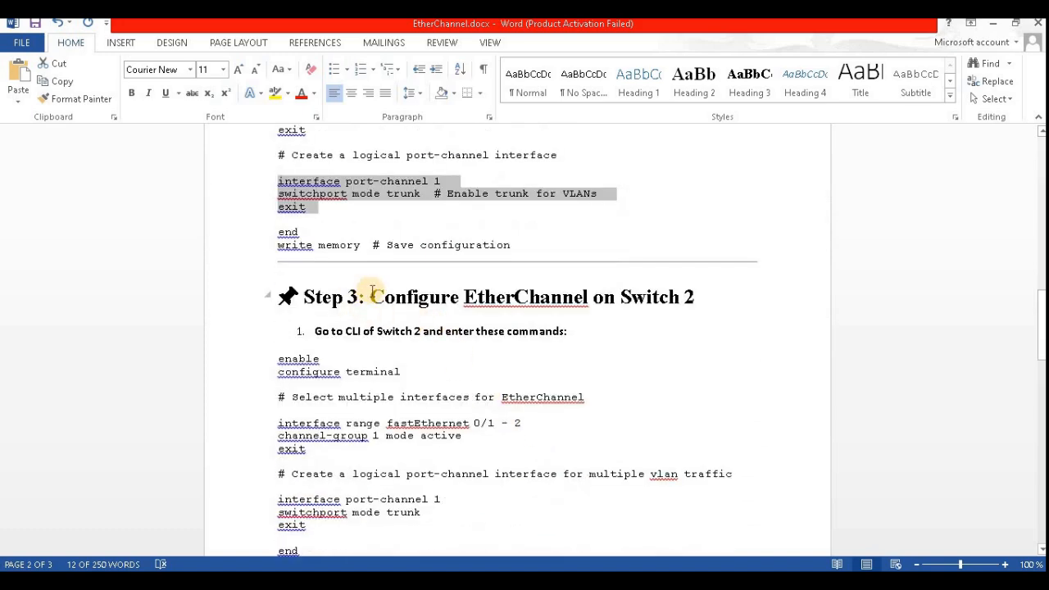
pyautogui.moveTo(371, 298); pyautogui.dragTo(705, 298)
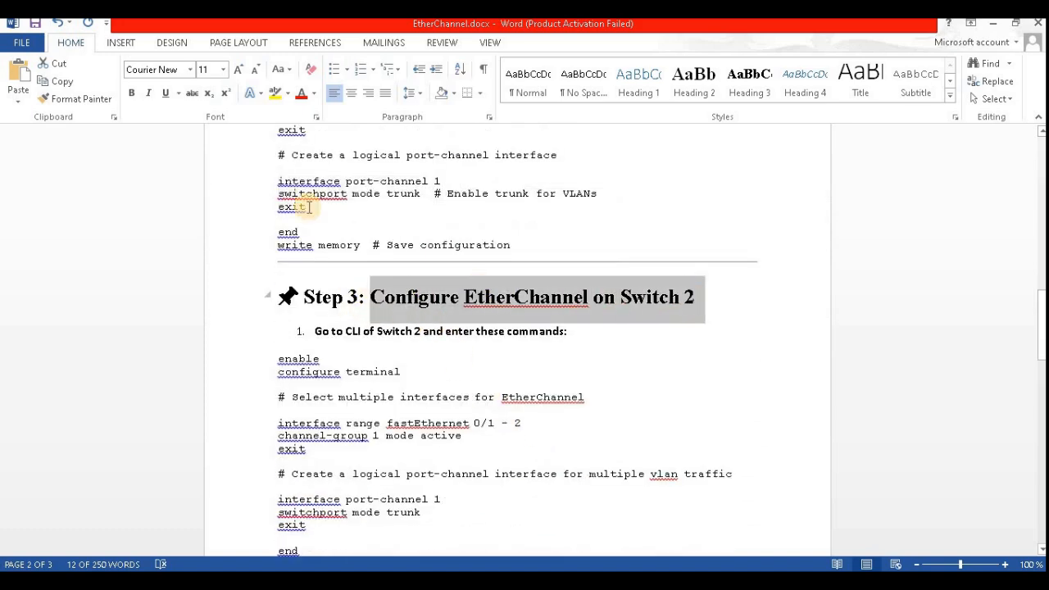
pyautogui.click(276, 93)
pyautogui.click(480, 320)
pyautogui.scroll(-2, 363, 279)
pyautogui.scroll(-1, 363, 279)
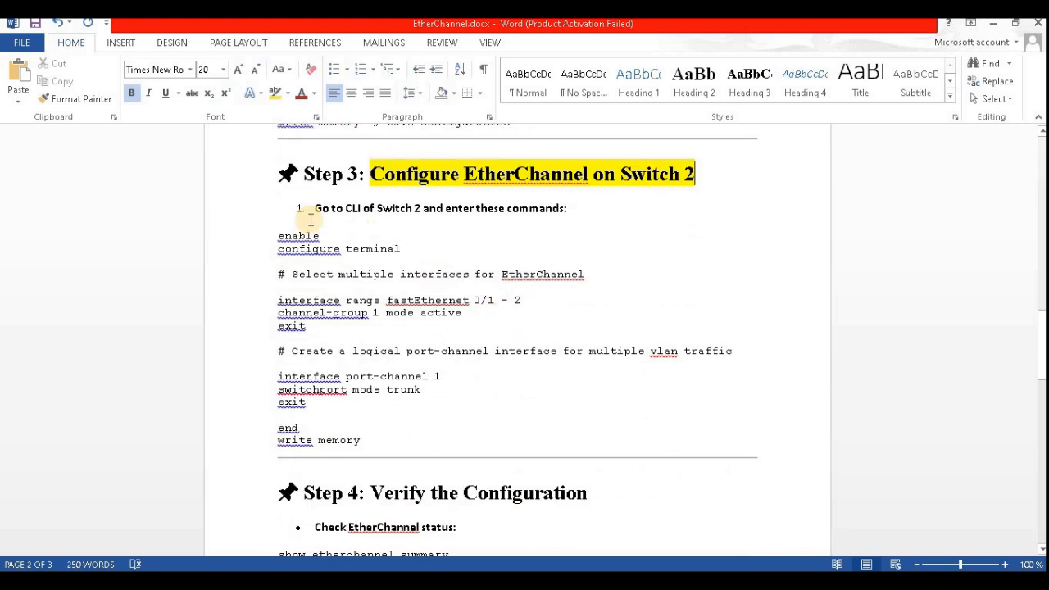
pyautogui.moveTo(319, 209)
pyautogui.mouseDown()
pyautogui.moveTo(597, 201)
pyautogui.moveTo(316, 210)
pyautogui.mouseUp()
pyautogui.click(279, 96)
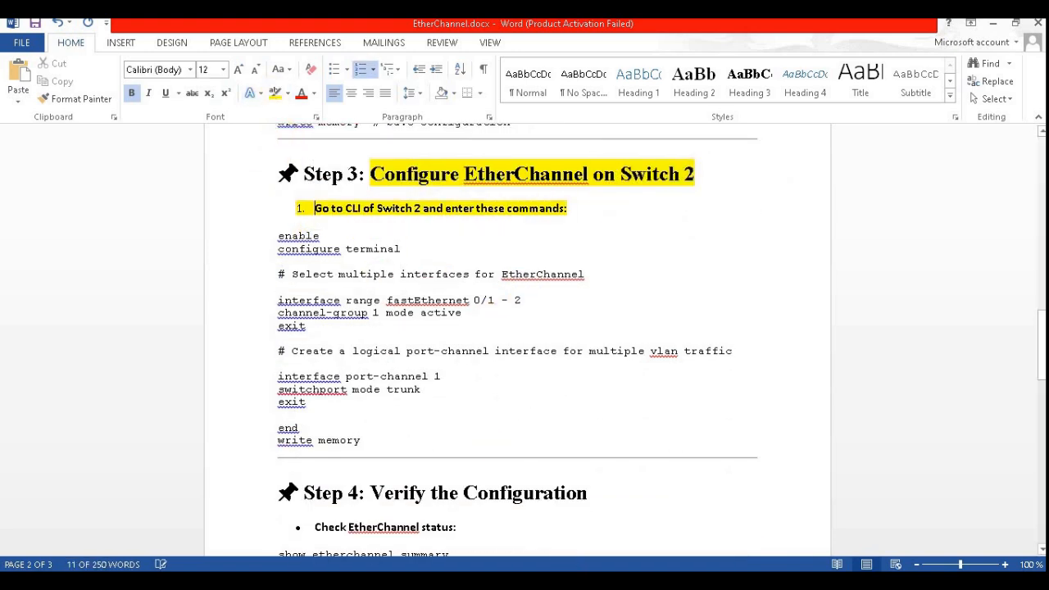
# Switch to Cisco Packet Tracer, open Switch-2's command line and place its window beside the Word guide.
pyautogui.click(580, 474)
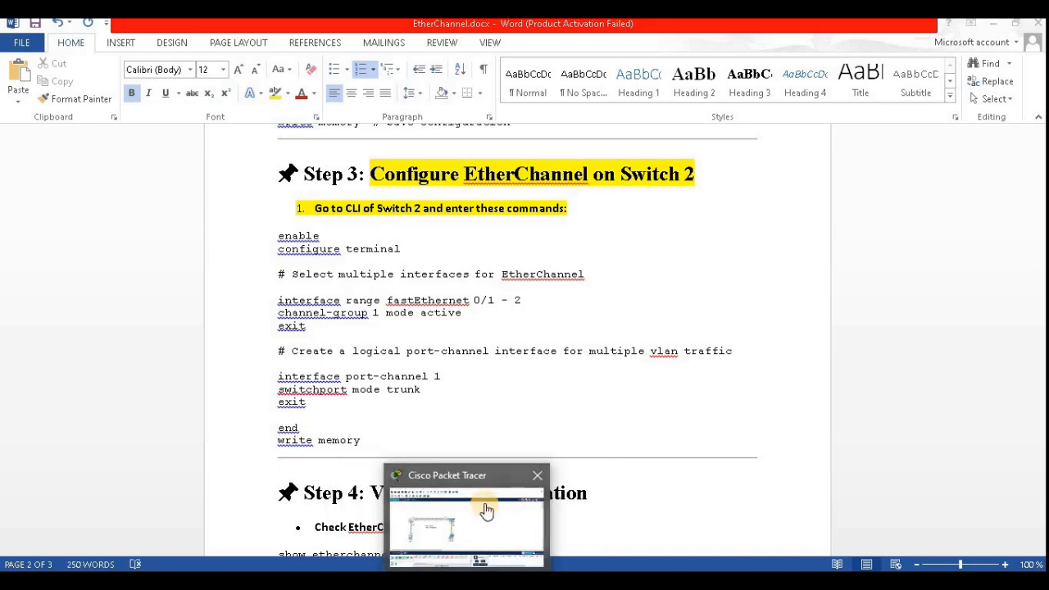
pyautogui.click(481, 500)
pyautogui.click(421, 250)
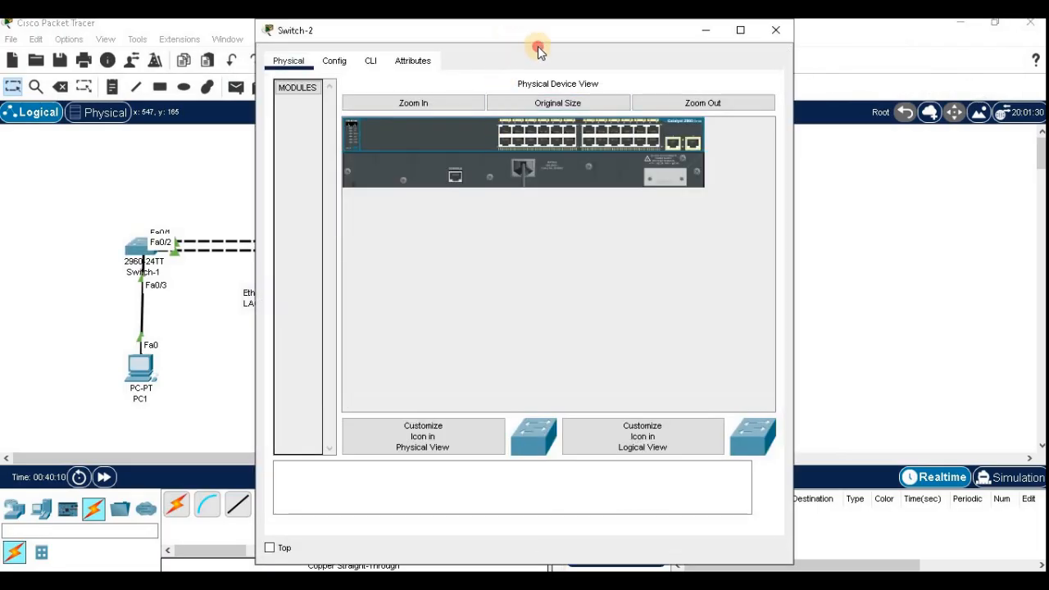
pyautogui.moveTo(534, 33); pyautogui.dragTo(646, 55)
pyautogui.click(507, 581)
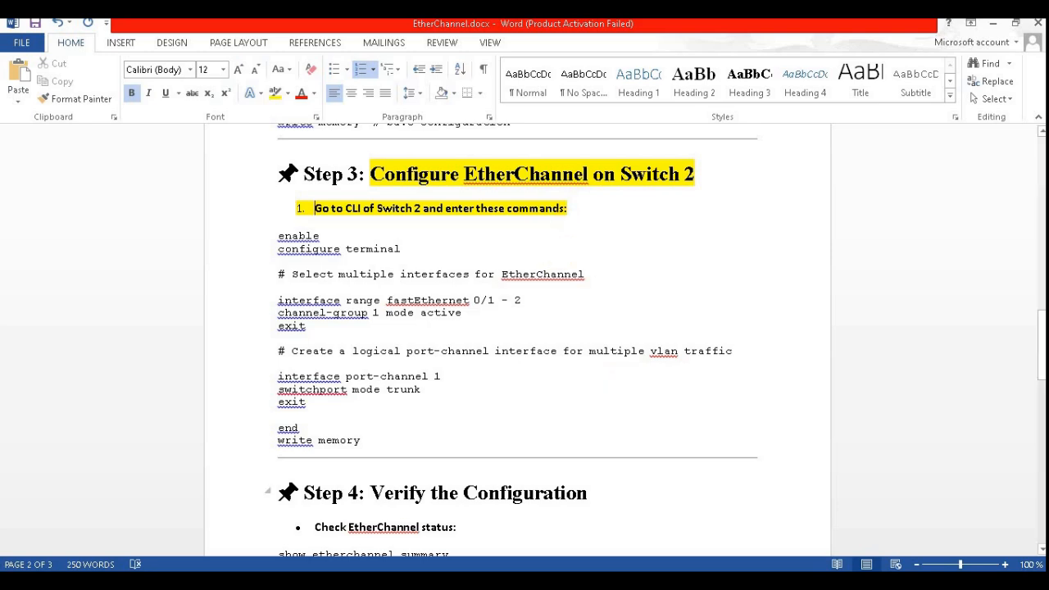
pyautogui.moveTo(469, 581)
pyautogui.click(547, 517)
pyautogui.moveTo(578, 49); pyautogui.dragTo(719, 59)
pyautogui.click(625, 96)
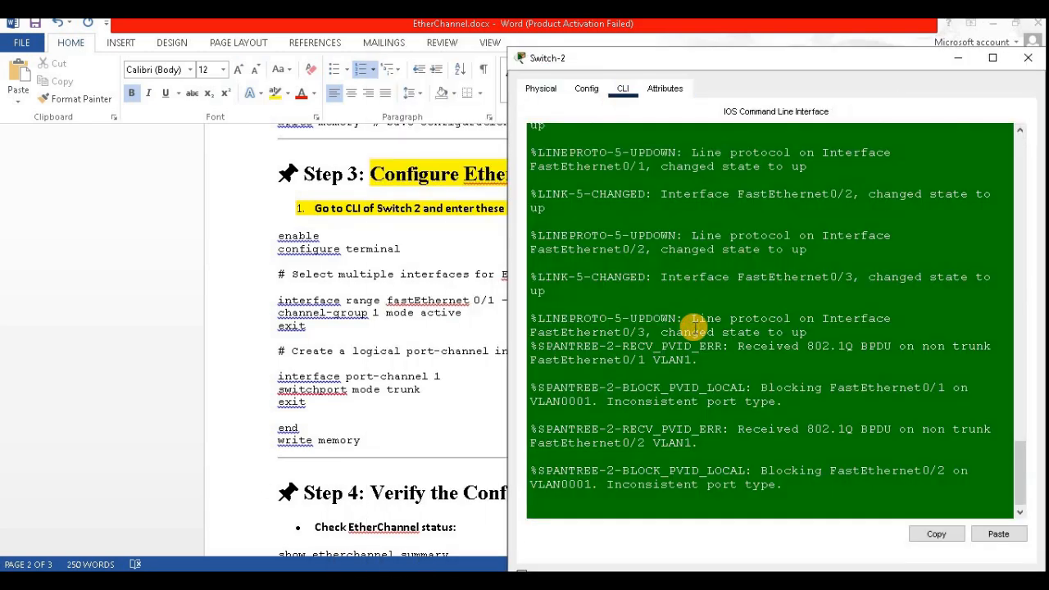
# Enter privileged mode on Switch-2 with "enable".
pyautogui.press('Return')
pyautogui.press('Return')
pyautogui.press('Return')
pyautogui.write('ena')
pyautogui.press('Tab')
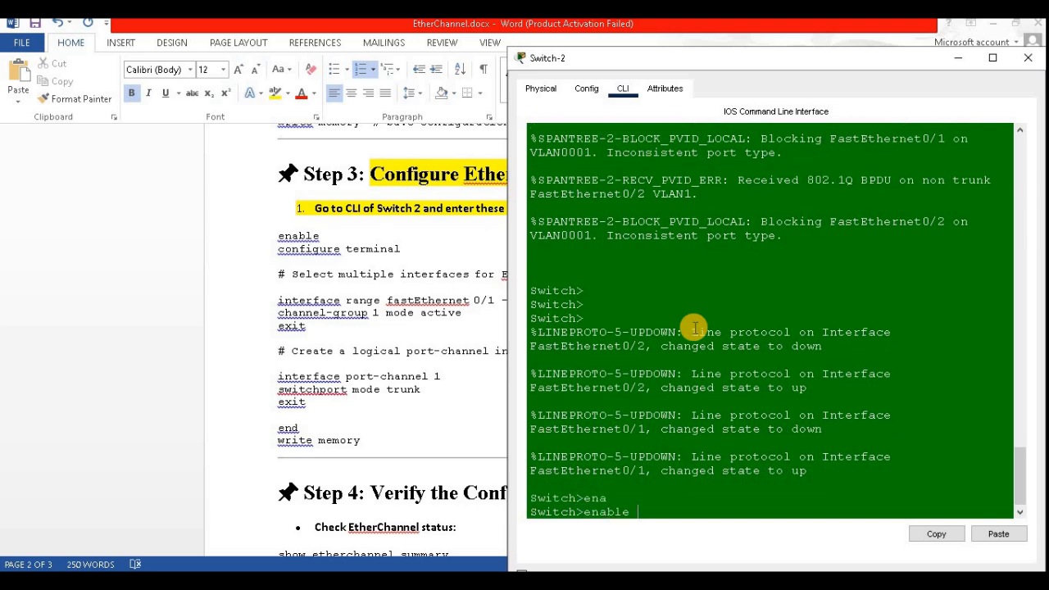
pyautogui.press('Return')
pyautogui.press('Return')
# Enter global configuration mode on Switch-2 with "configure terminal".
pyautogui.write('co')
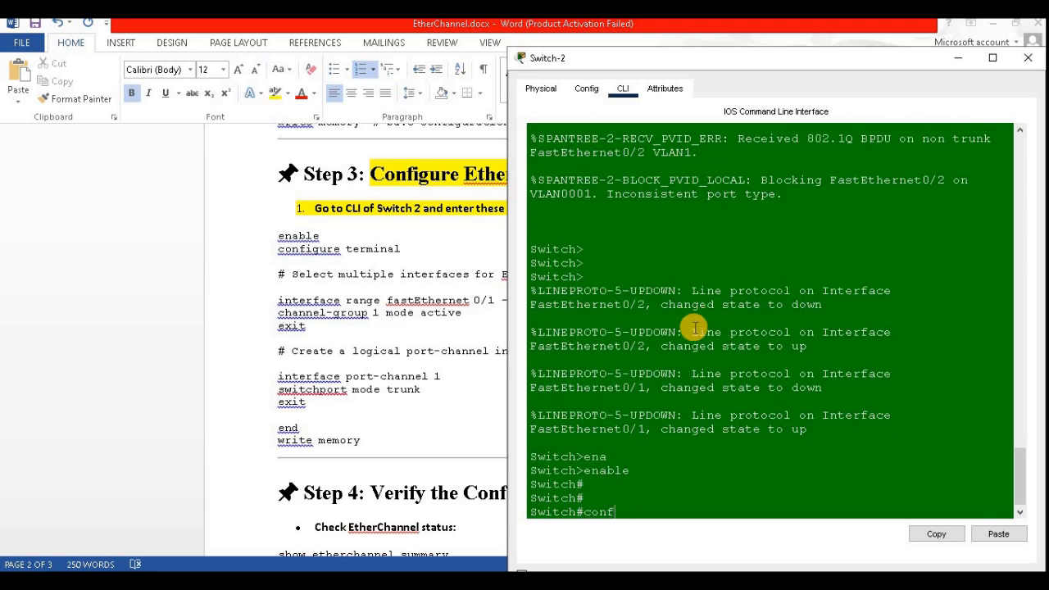
pyautogui.write('nf')
pyautogui.press('Tab')
pyautogui.write('te')
pyautogui.press('Tab')
pyautogui.press('Return')
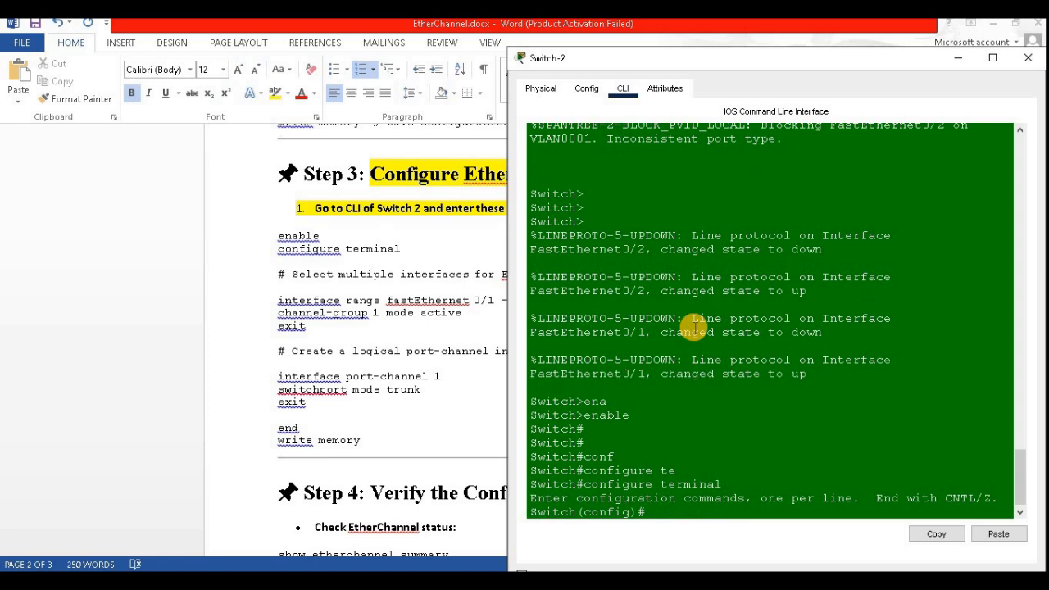
pyautogui.press('Return')
pyautogui.press('Return')
pyautogui.press('Return')
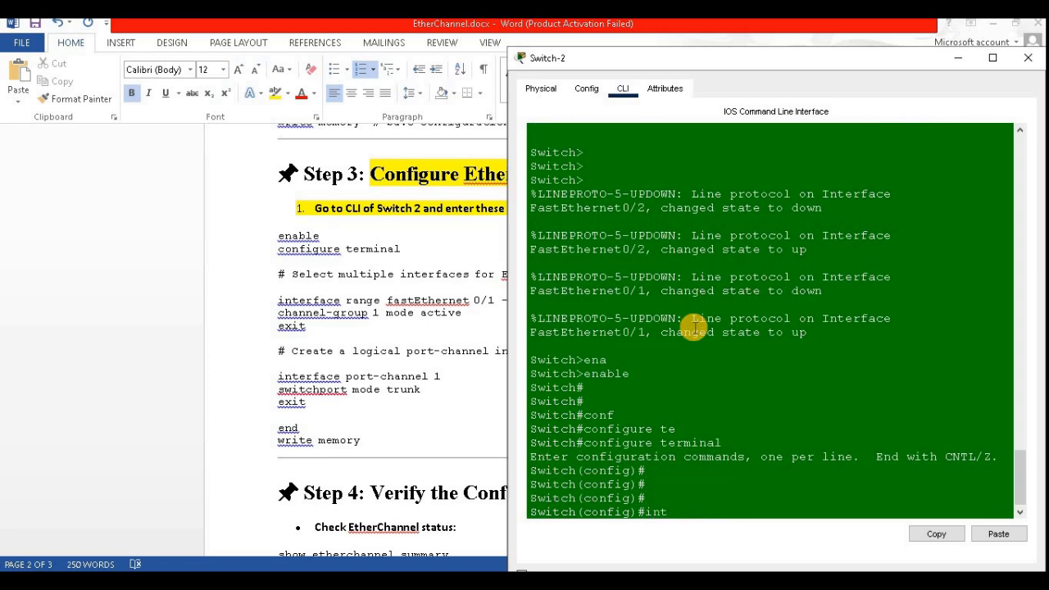
# Select both uplink interfaces on Switch-2 with "inter range fastEthernet 0/1-2".
pyautogui.write('inter r')
pyautogui.press('Tab')
pyautogui.write('f')
pyautogui.press('Tab')
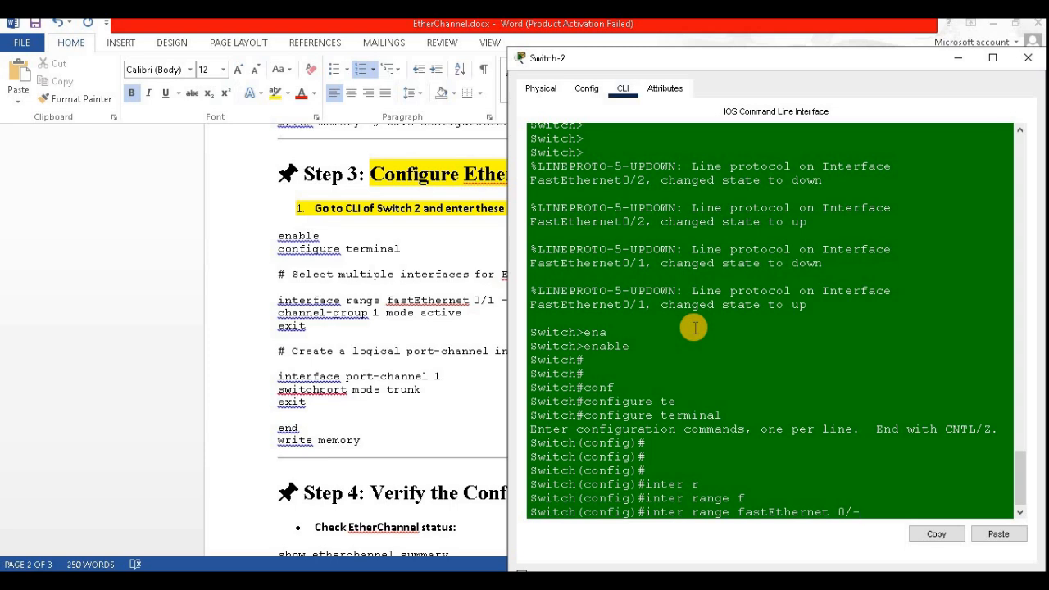
pyautogui.press('Return')
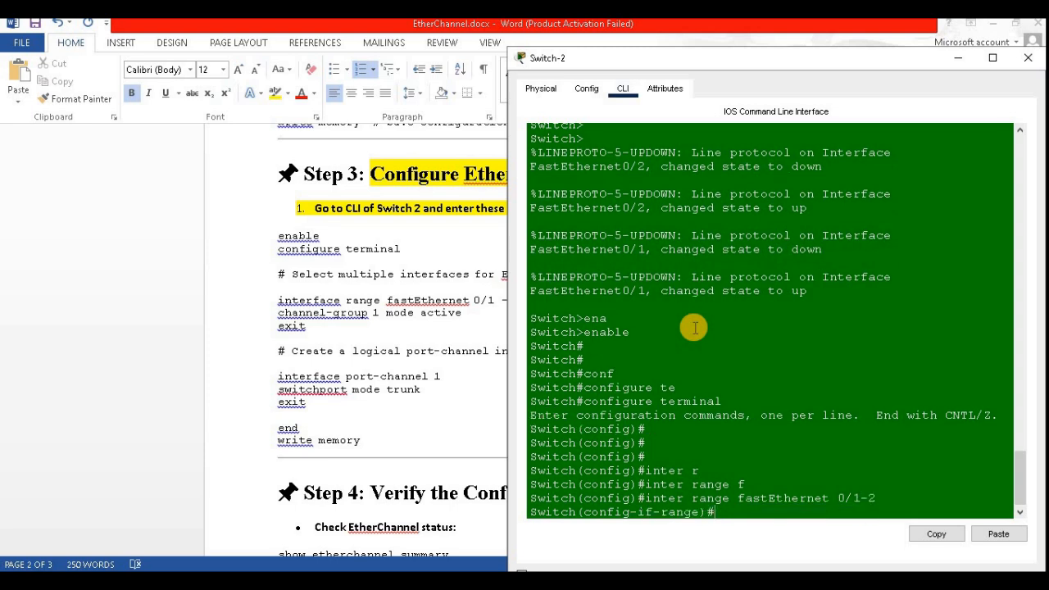
# Assign the Switch-2 interface range to an LACP bundle with "channel-group 1 mode active".
pyautogui.write('channe')
pyautogui.press('Tab')
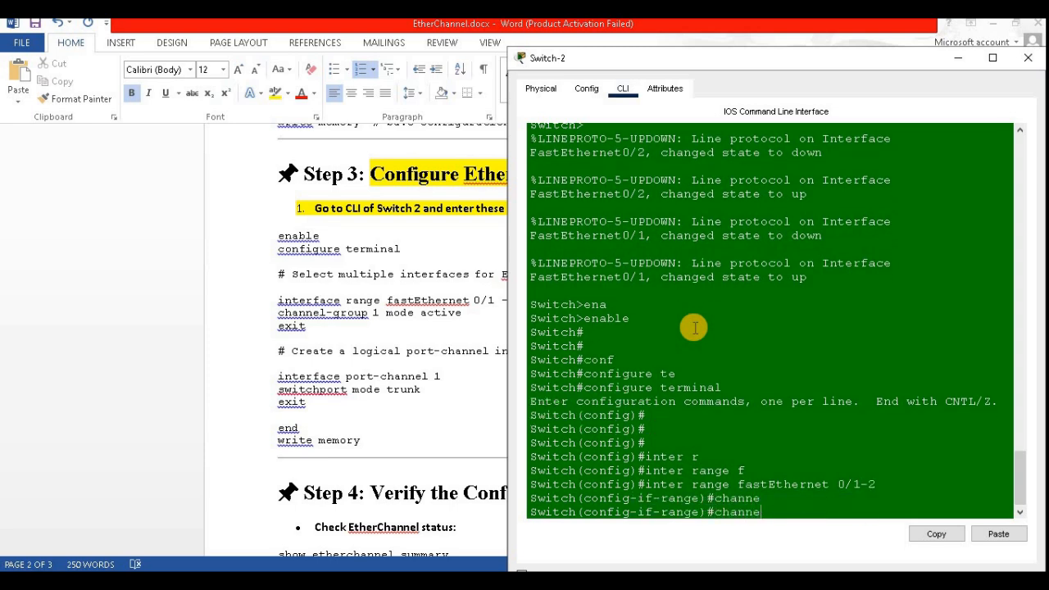
pyautogui.write('l-g')
pyautogui.press('Tab')
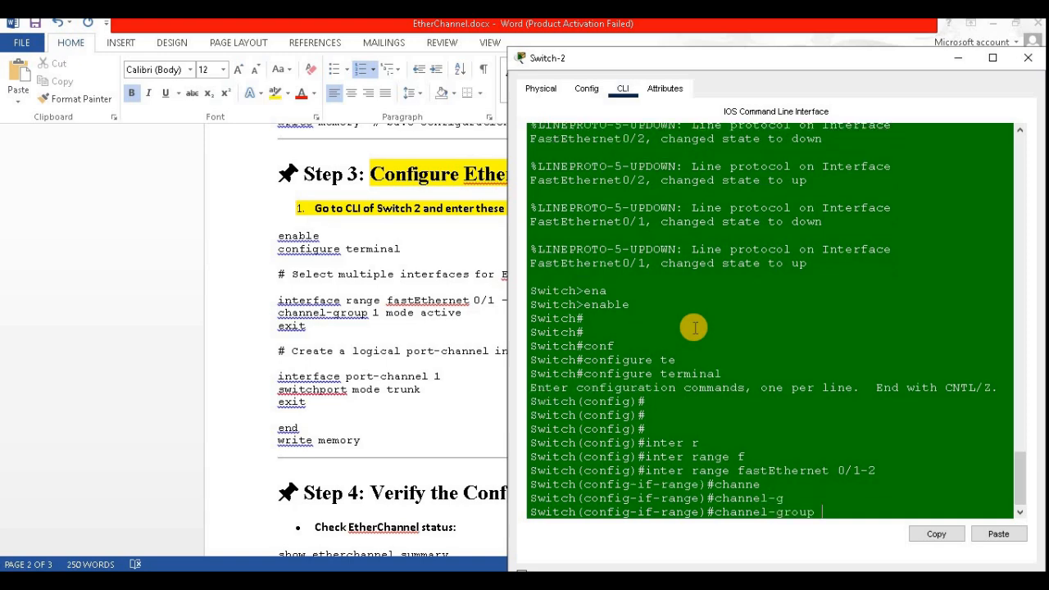
pyautogui.write('1 m')
pyautogui.press('Tab')
pyautogui.write('a')
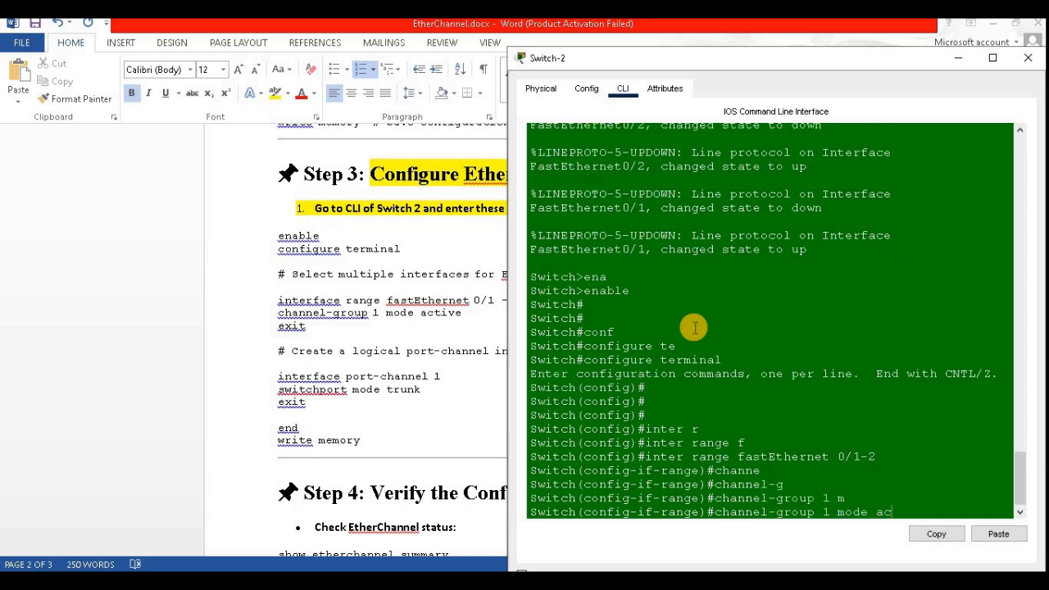
pyautogui.write('c')
pyautogui.press('Tab')
pyautogui.press('Return')
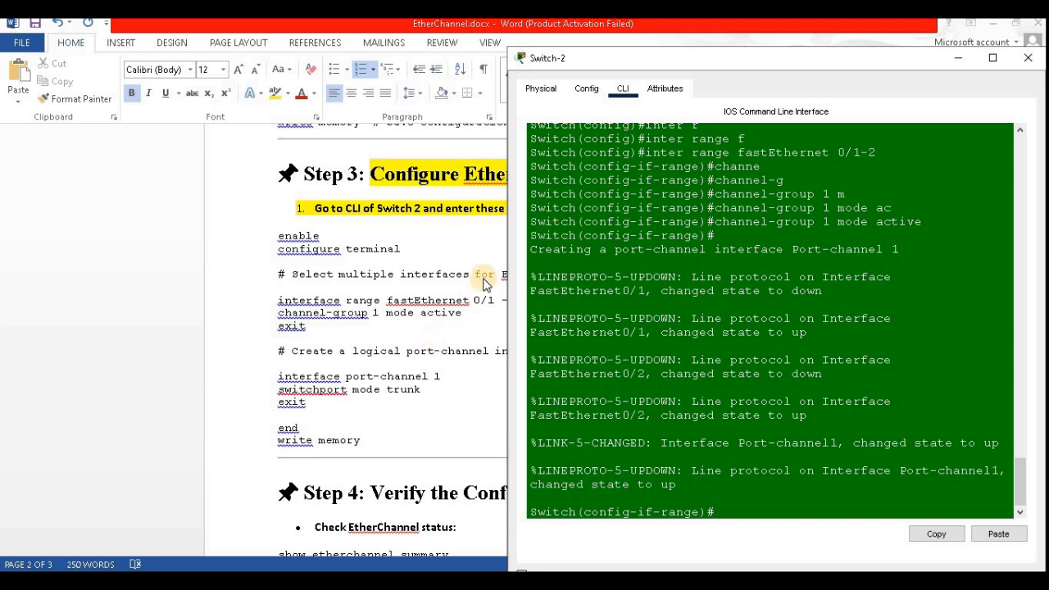
# Review the port-channel creation messages on Switch-2 and leave interface range configuration with "ex".
pyautogui.moveTo(535, 244); pyautogui.dragTo(971, 485)
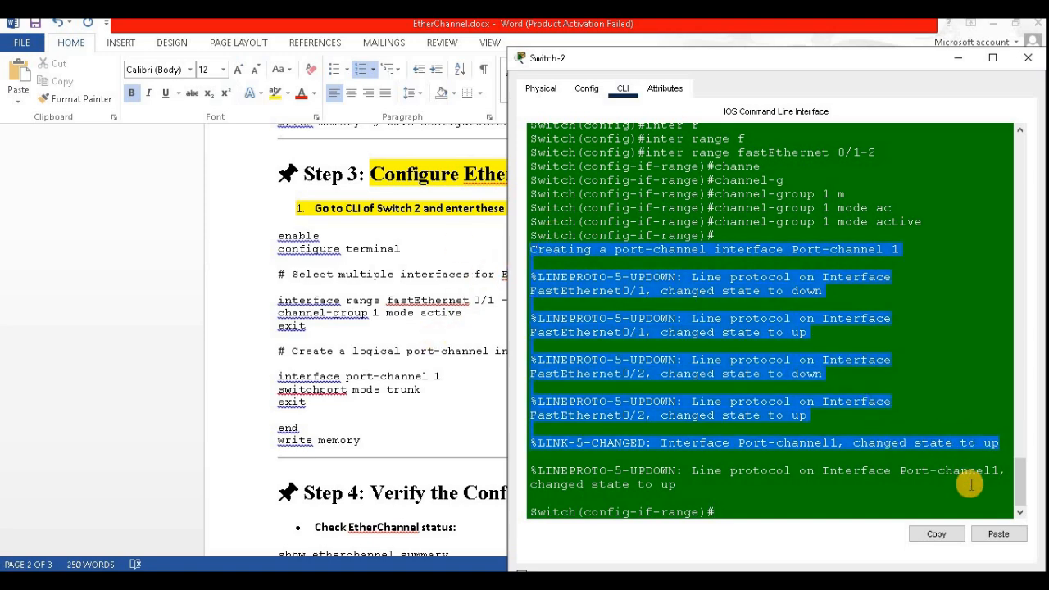
pyautogui.moveTo(697, 490); pyautogui.dragTo(535, 254)
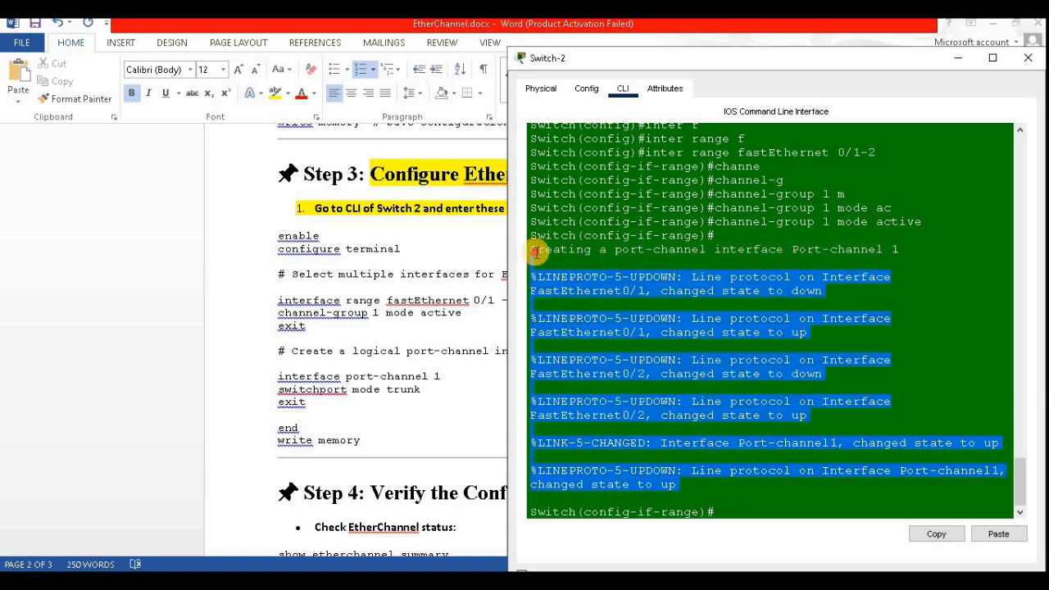
pyautogui.click(537, 253)
pyautogui.scroll(-1, 848, 434)
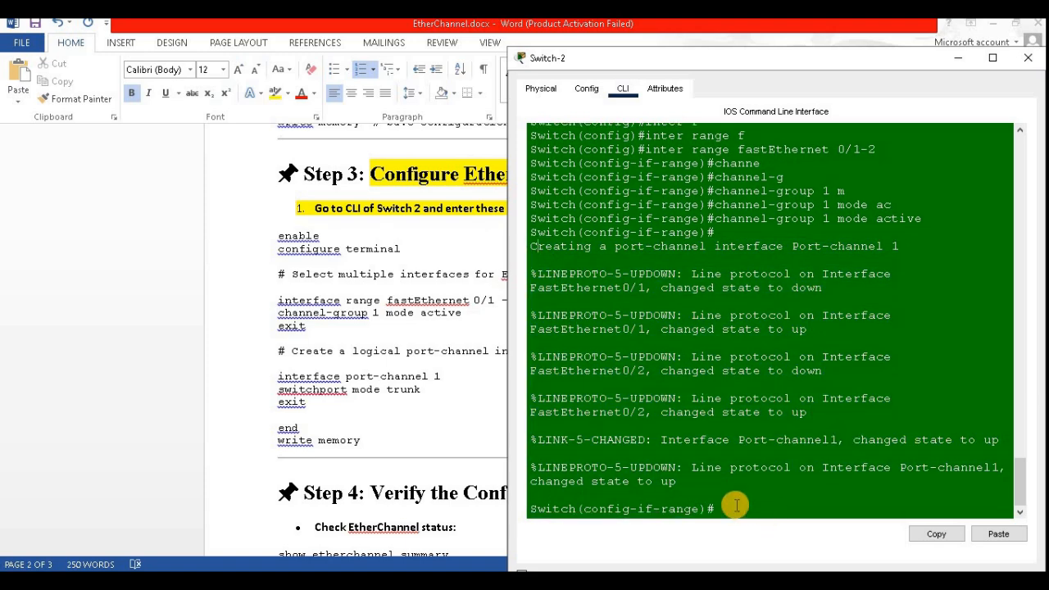
pyautogui.press('Return')
pyautogui.press('Return')
pyautogui.press('Return')
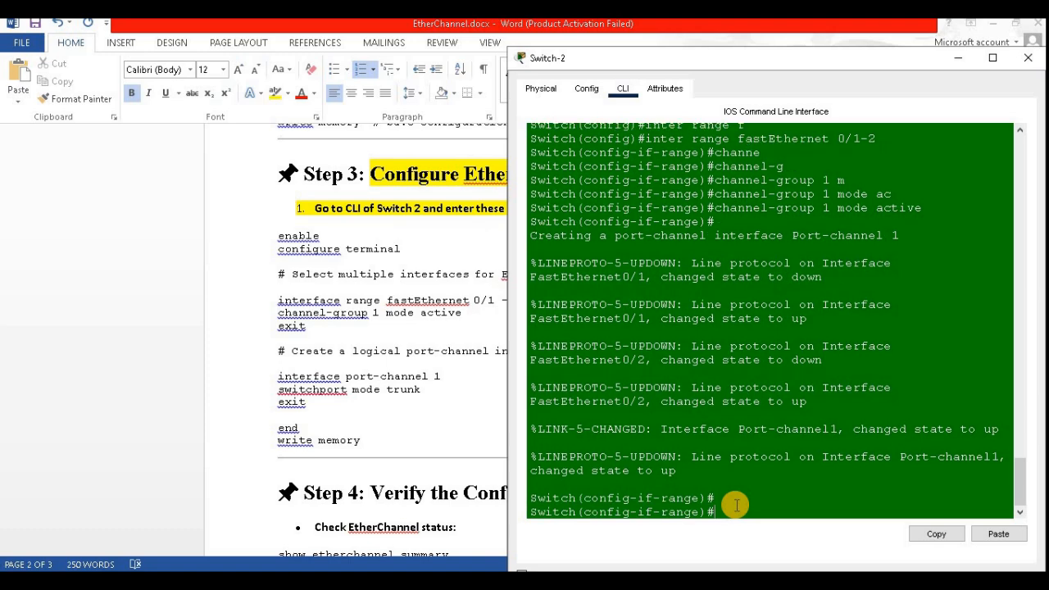
pyautogui.write('ex')
pyautogui.press('Return')
pyautogui.press('Return')
pyautogui.press('Return')
pyautogui.press('Return')
pyautogui.press('Return')
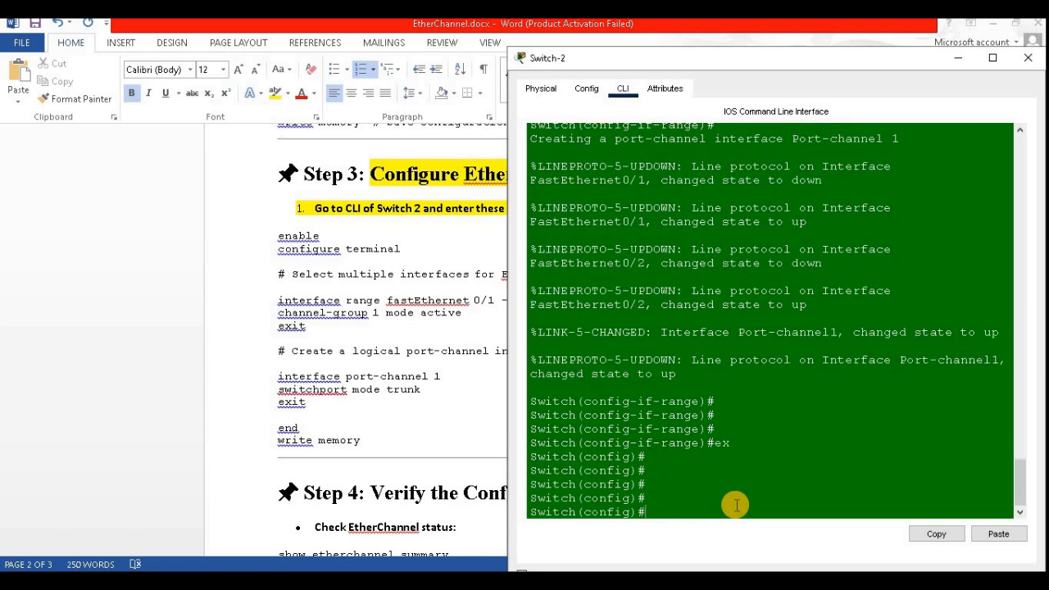
# Enter configuration of the logical bundle interface on Switch-2 with "inter port-channel 1".
pyautogui.write('inter po')
pyautogui.press('Tab')
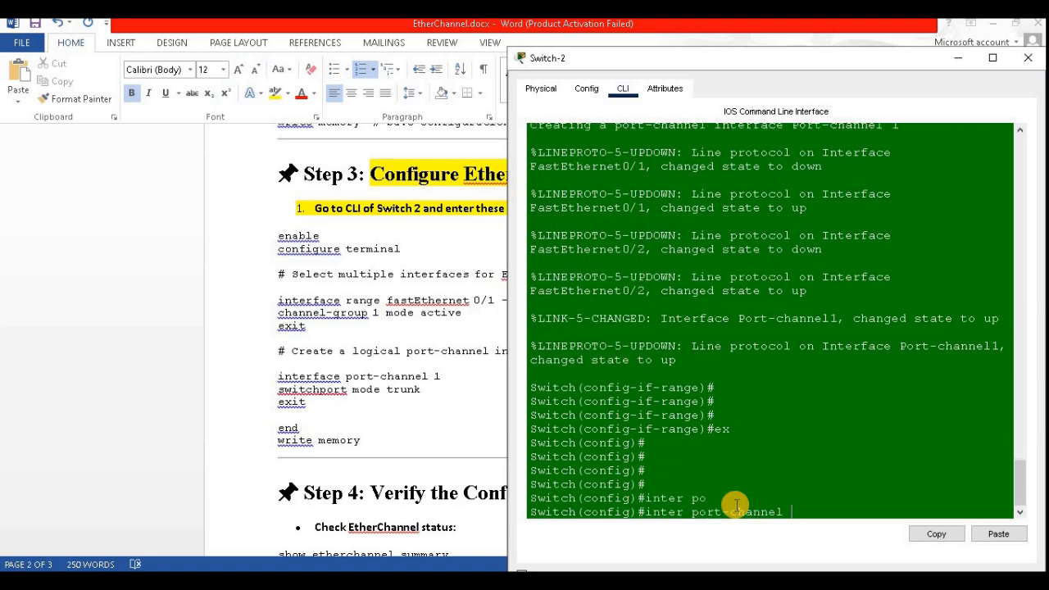
pyautogui.write('1')
pyautogui.press('Return')
pyautogui.press('Return')
# Set port-channel 1 on Switch-2 to trunking with "switchport mode trunk".
pyautogui.write('sw')
pyautogui.press('Tab')
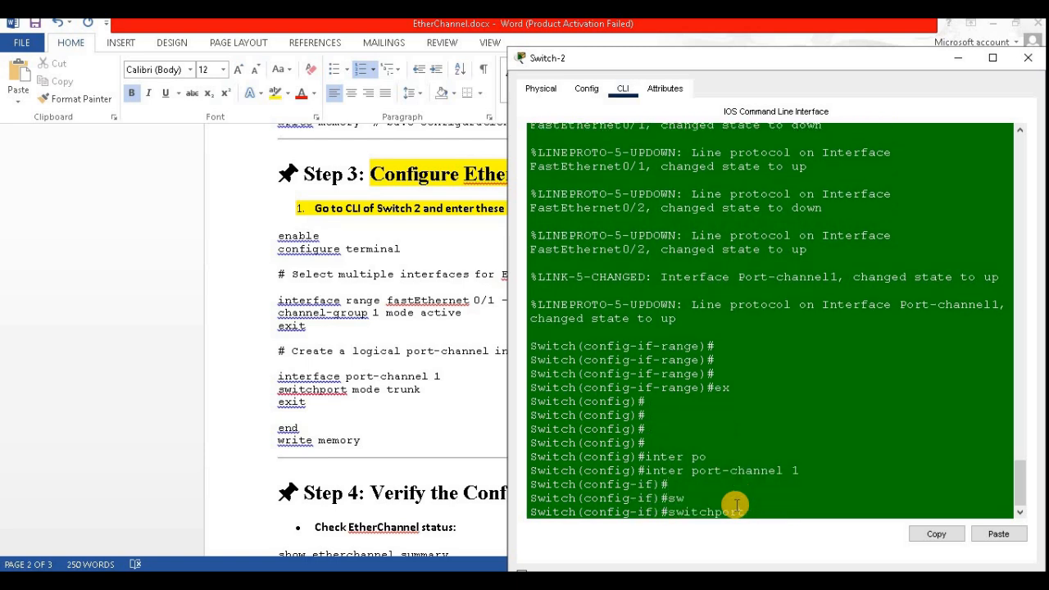
pyautogui.write('m')
pyautogui.press('Tab')
pyautogui.write('t')
pyautogui.press('Tab')
pyautogui.press('Return')
pyautogui.press('Return')
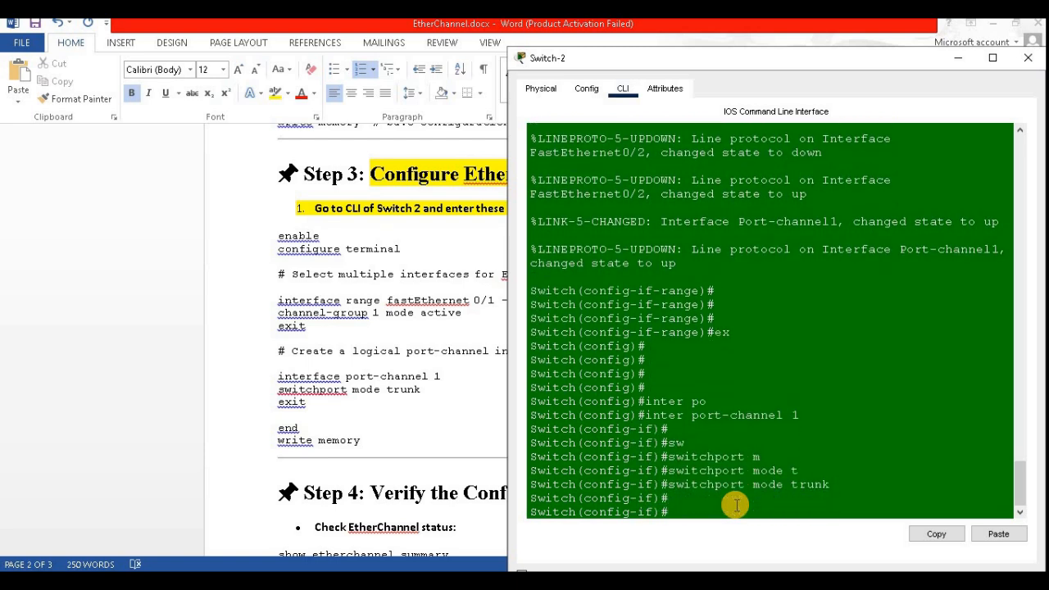
# Leave interface and global configuration on Switch-2 with "ex" and "exit", back to privileged EXEC mode.
pyautogui.write('ex')
pyautogui.press('Return')
pyautogui.press('Return')
pyautogui.press('Return')
pyautogui.write('ex')
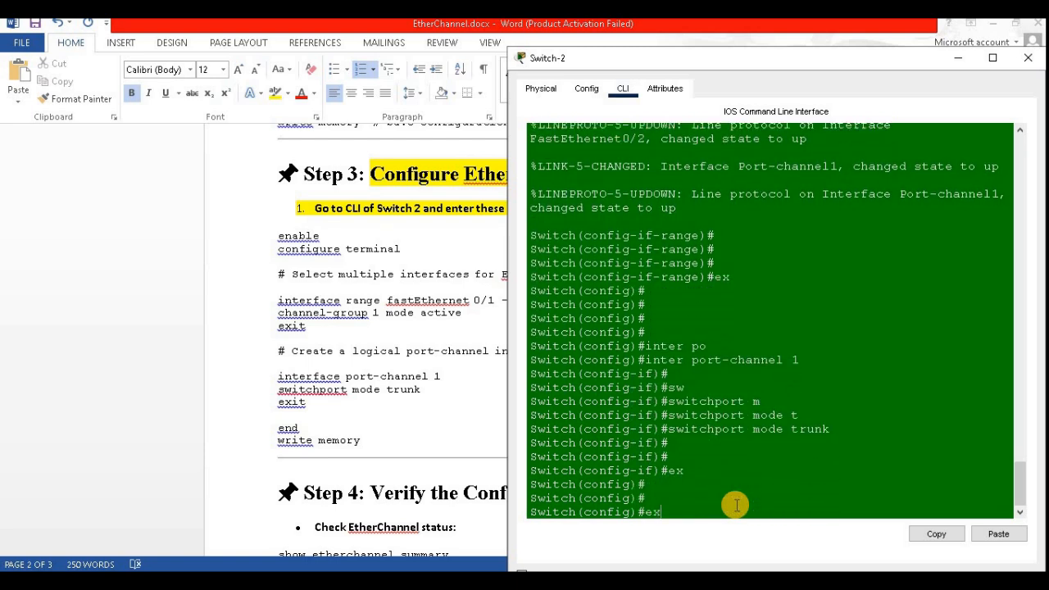
pyautogui.write('it')
pyautogui.press('Return')
pyautogui.press('Return')
pyautogui.press('Return')
# Save the running configuration of Switch-2 with "write memory".
pyautogui.write('w')
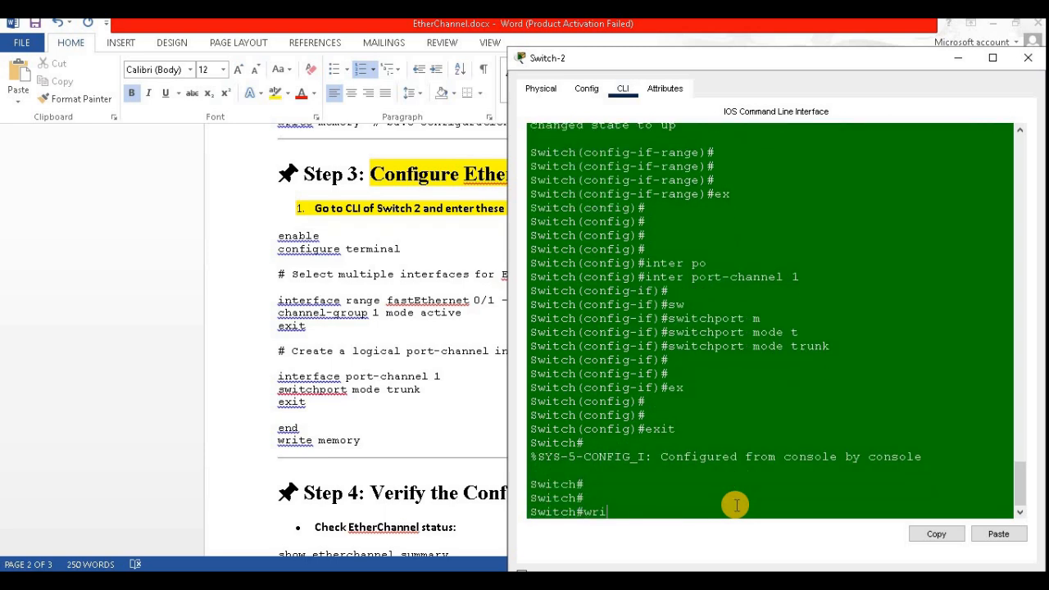
pyautogui.write('ri')
pyautogui.press('Tab')
pyautogui.write('me')
pyautogui.press('Tab')
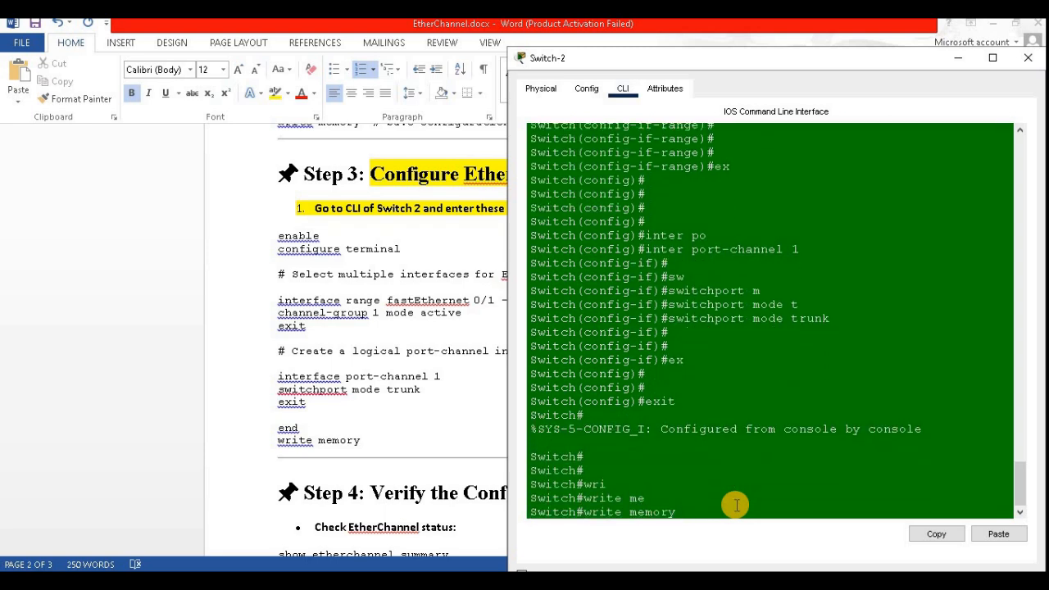
pyautogui.press('Return')
pyautogui.press('Return')
pyautogui.press('Return')
pyautogui.press('Return')
pyautogui.press('Return')
pyautogui.press('Return')
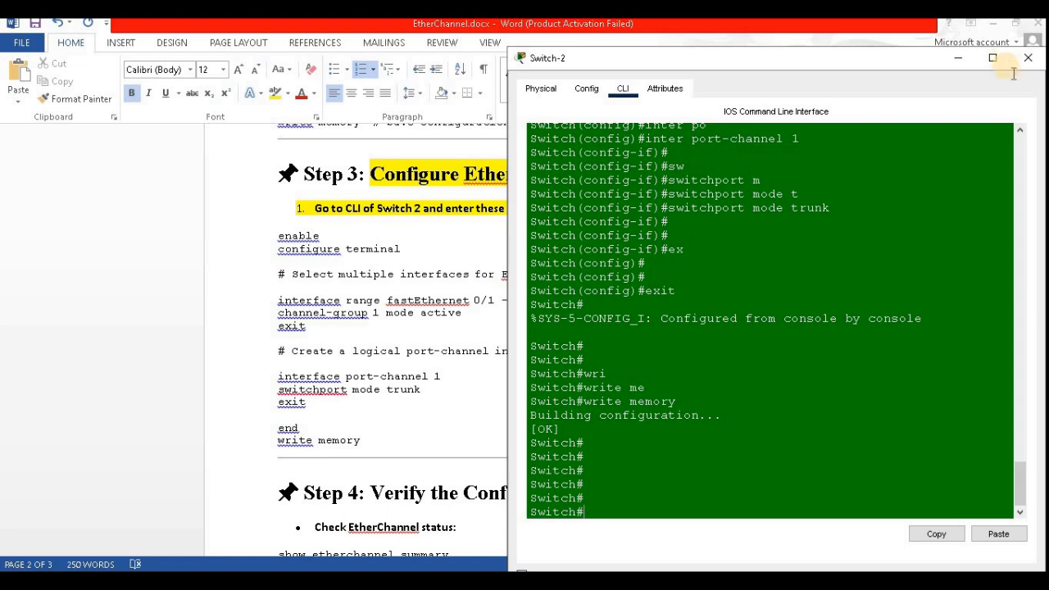
# Close the Switch-2 window and highlight "Verify the Configuration" and "Check EtherChannel status" in yellow in the Word guide's Step 4.
pyautogui.click(1028, 57)
pyautogui.scroll(-5, 604, 330)
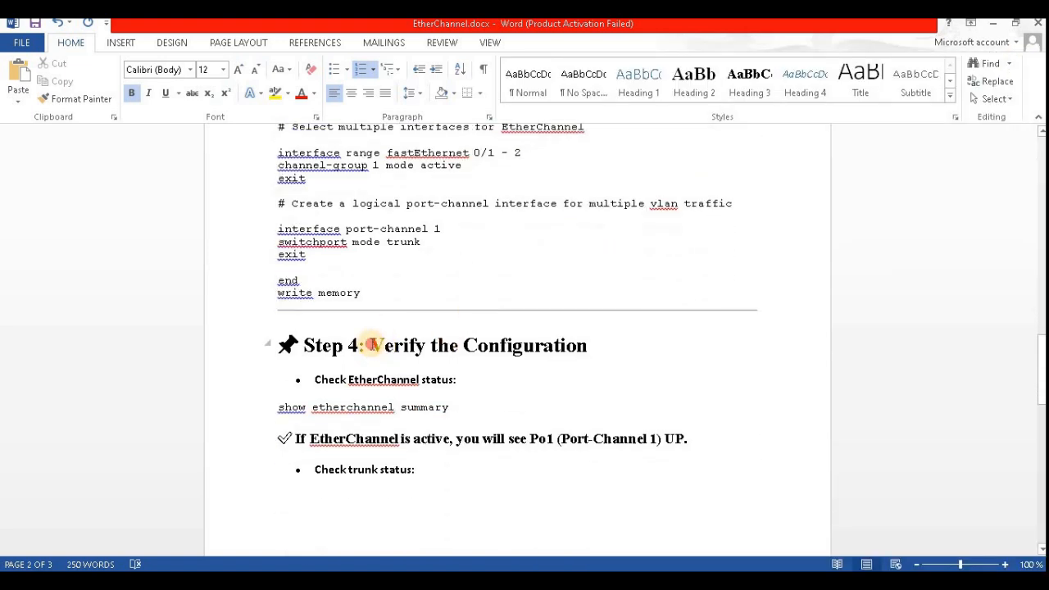
pyautogui.moveTo(373, 344); pyautogui.dragTo(589, 345)
pyautogui.click(276, 93)
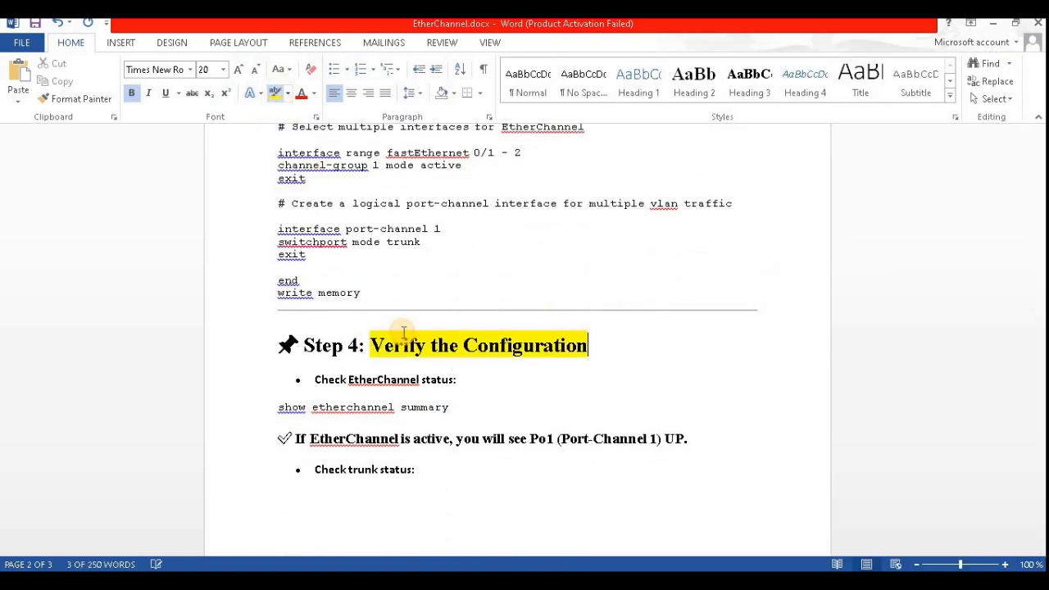
pyautogui.moveTo(316, 380); pyautogui.dragTo(278, 407)
pyautogui.click(275, 92)
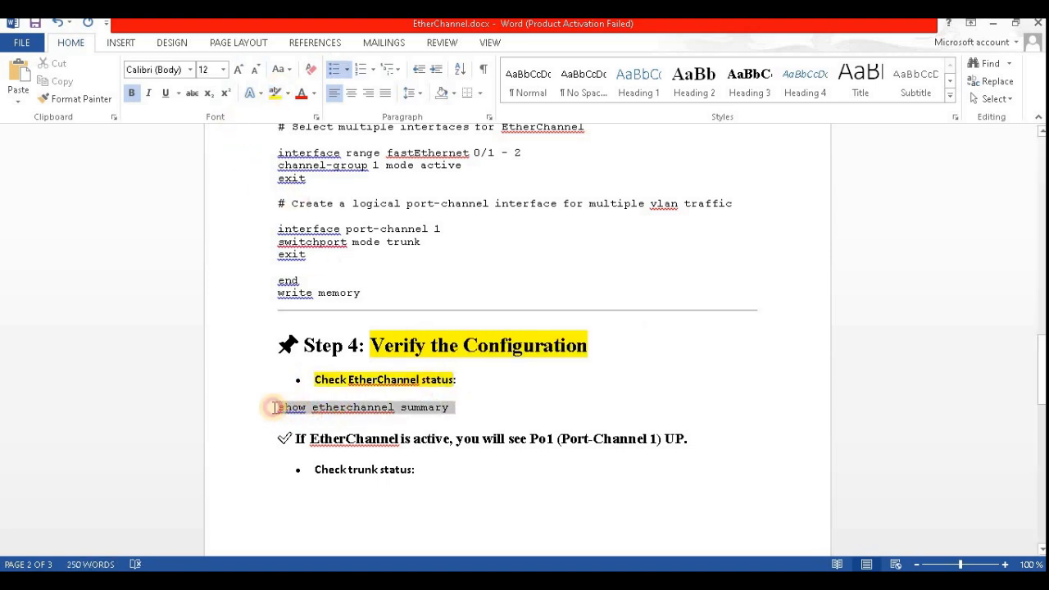
# Switch to Cisco Packet Tracer and open the command line of Switch-1 at a fresh prompt.
pyautogui.click(502, 580)
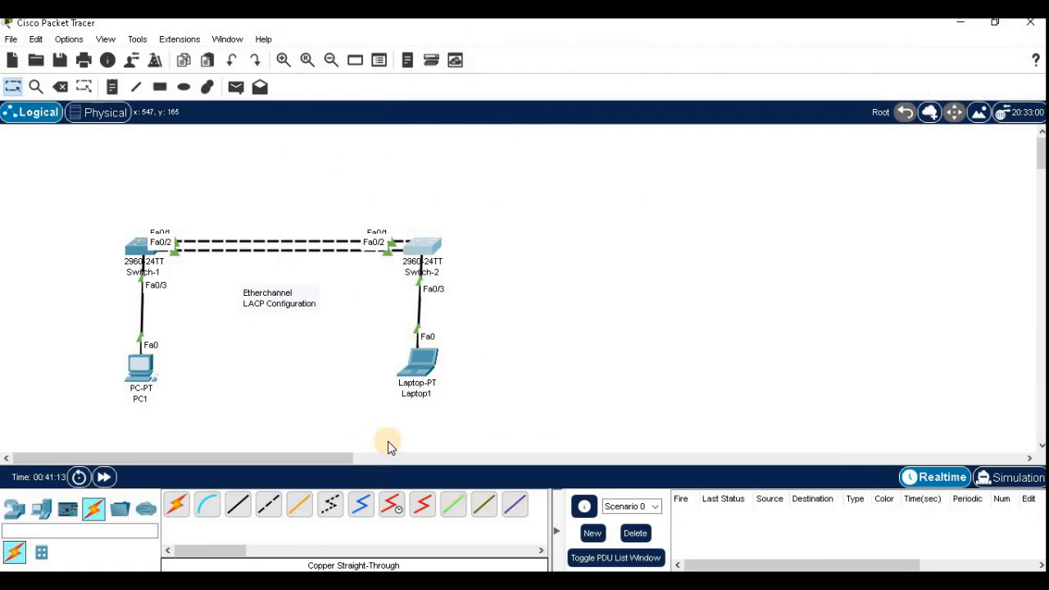
pyautogui.click(141, 260)
pyautogui.press('Return')
pyautogui.press('Return')
pyautogui.press('Return')
pyautogui.press('Return')
pyautogui.press('Return')
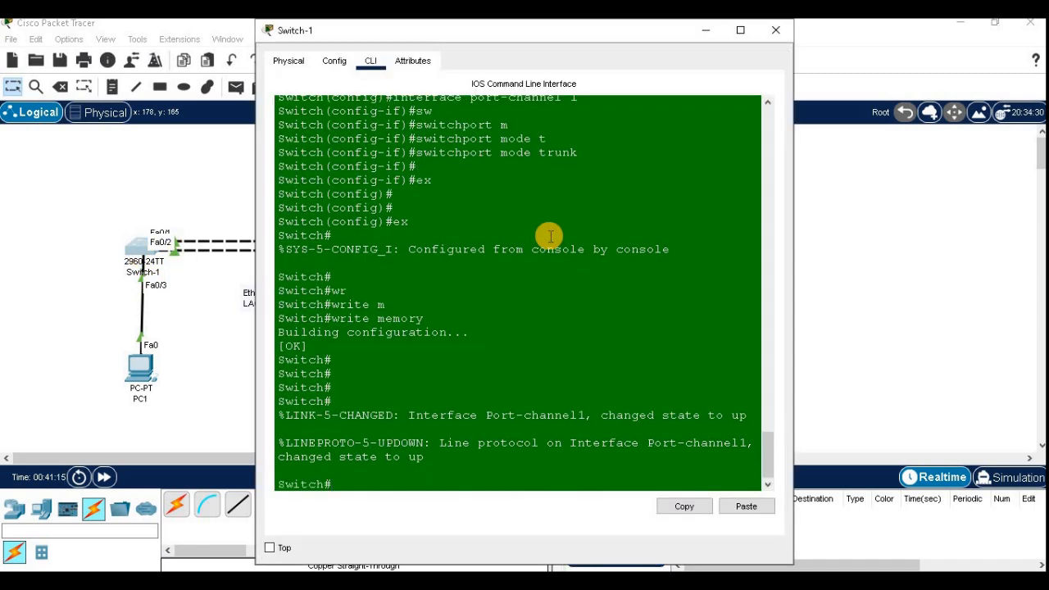
# Display the EtherChannel status of Switch-1 with "sh etherchannel summary" and select the group 1 row in the enlarged window.
pyautogui.write('sh eth')
pyautogui.press('Tab')
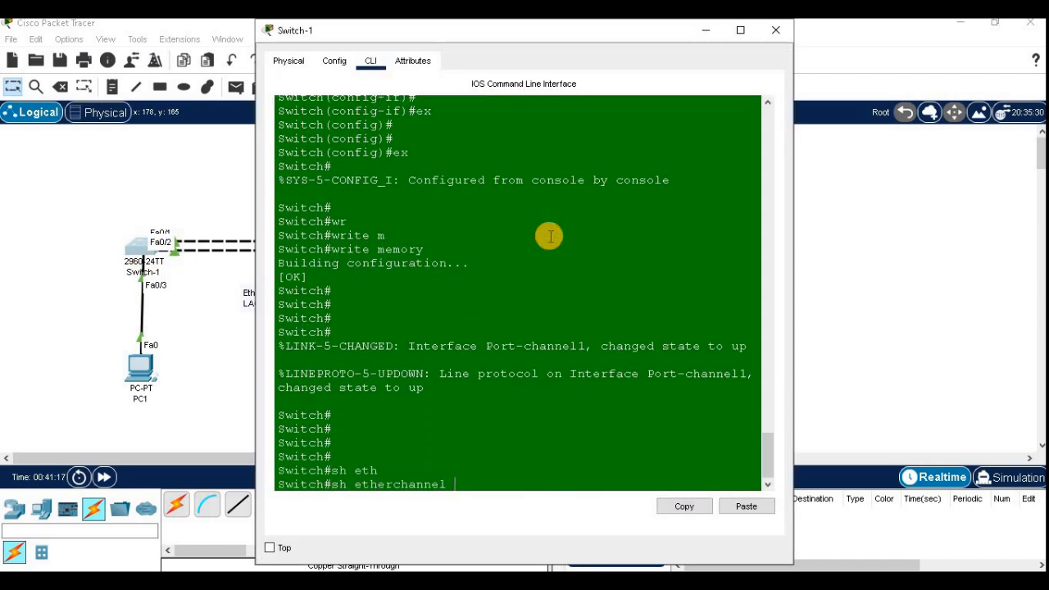
pyautogui.write('s')
pyautogui.press('Tab')
pyautogui.press('Return')
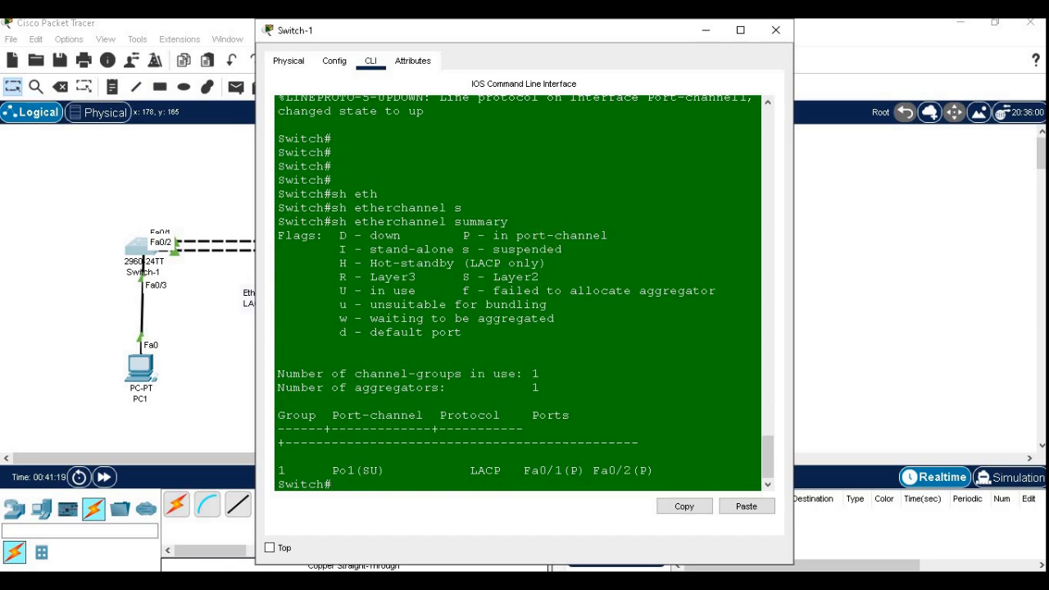
pyautogui.click(740, 30)
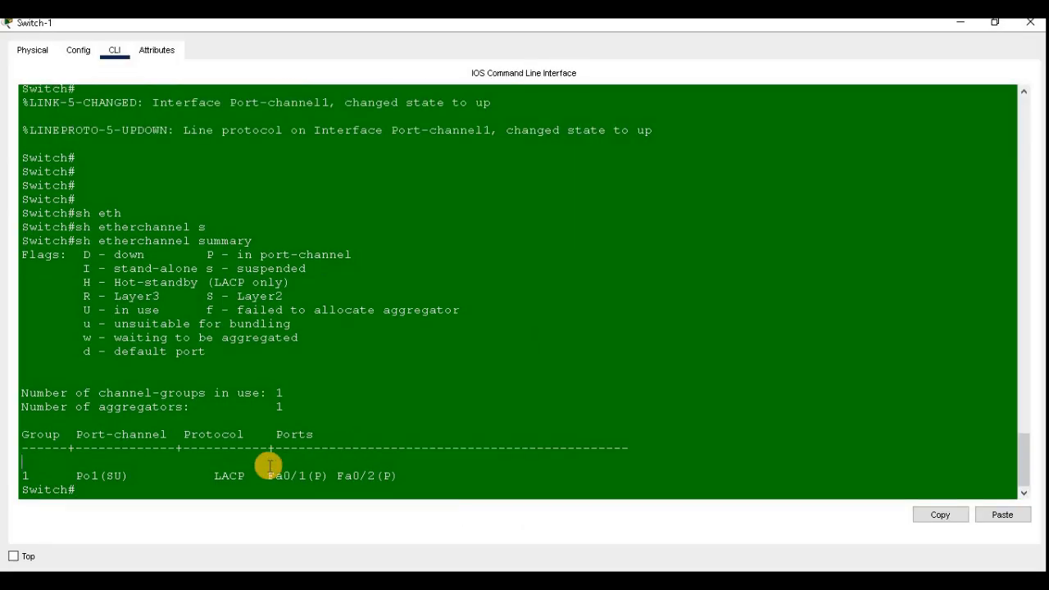
pyautogui.press('Return')
pyautogui.press('Return')
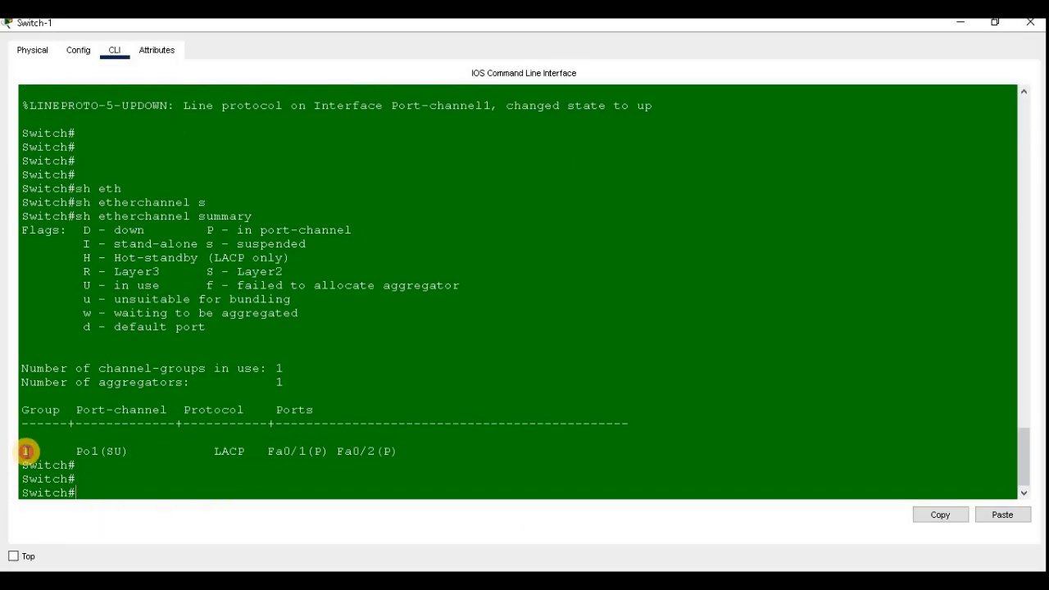
pyautogui.moveTo(26, 451); pyautogui.dragTo(405, 450)
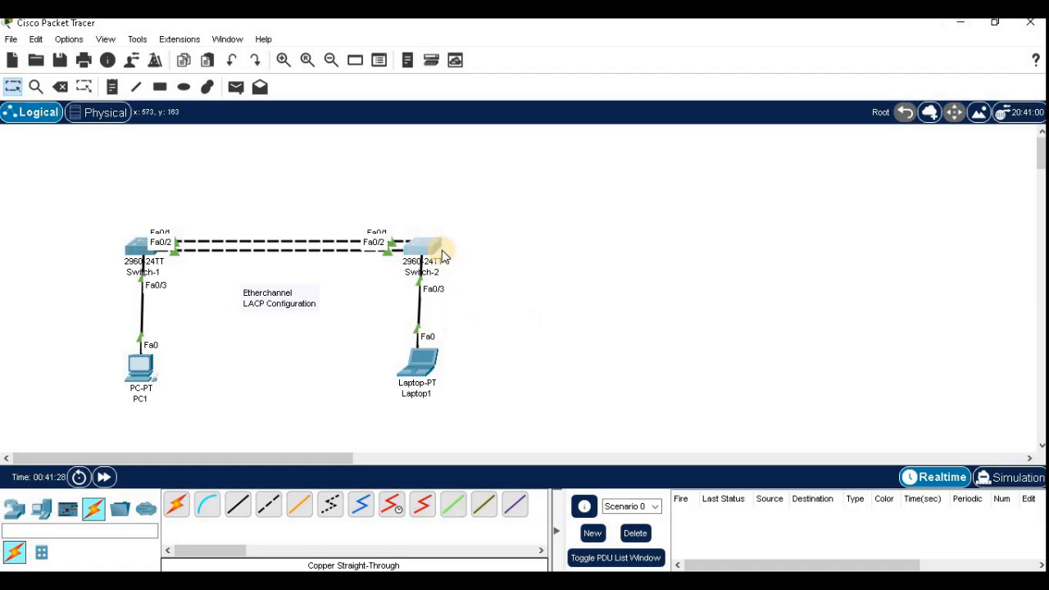
# Open the Switch-2 command line, run "sh etherchannel summary" and select the group 1 row in the enlarged window.
pyautogui.click(438, 252)
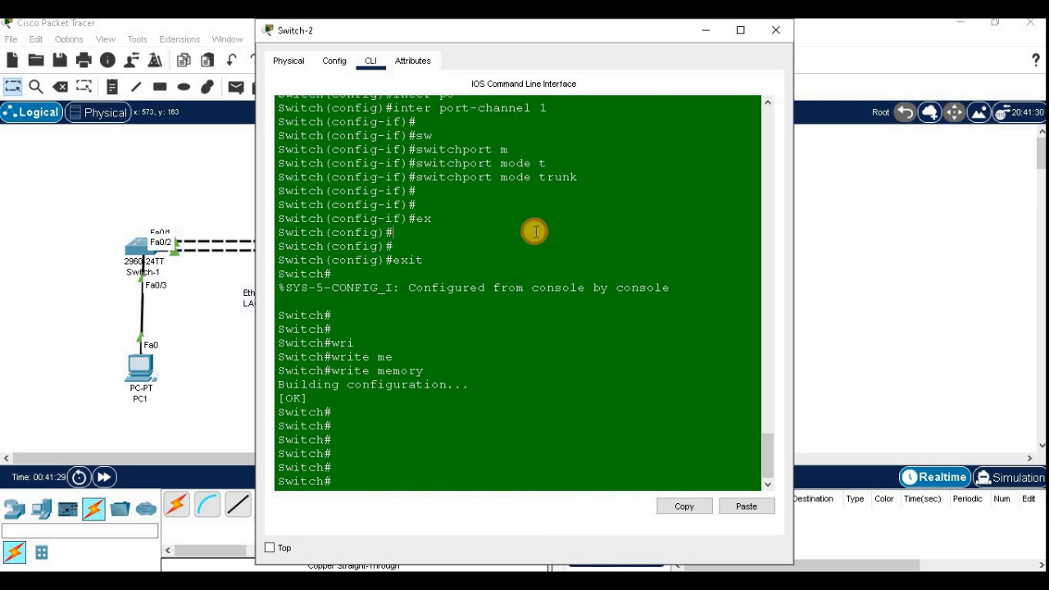
pyautogui.press('Return')
pyautogui.press('Return')
pyautogui.write('sh et')
pyautogui.press('Tab')
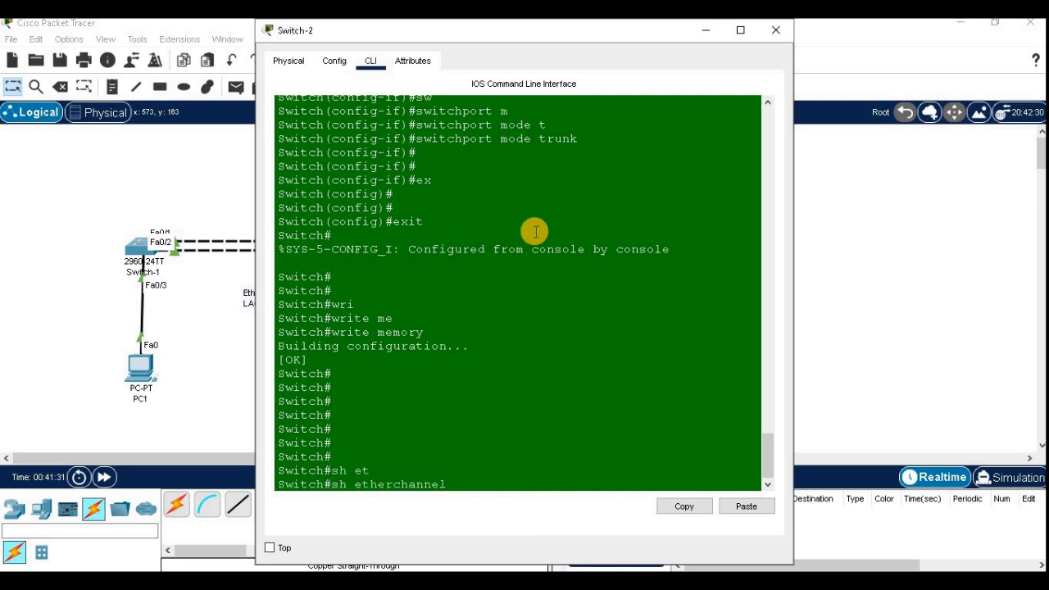
pyautogui.write('s')
pyautogui.press('Tab')
pyautogui.press('Return')
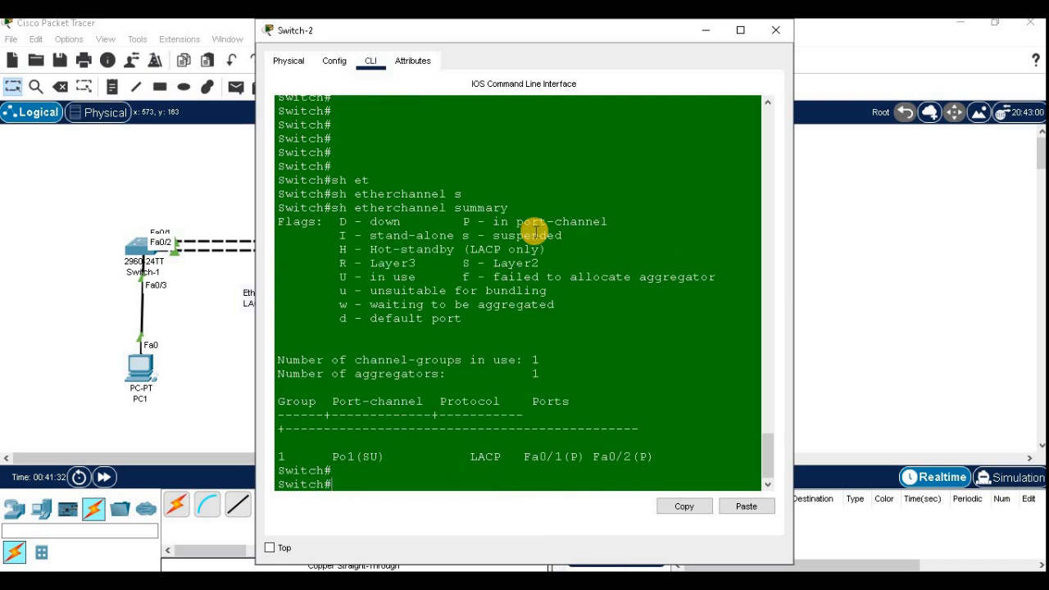
pyautogui.click(740, 30)
pyautogui.moveTo(397, 459); pyautogui.dragTo(22, 449)
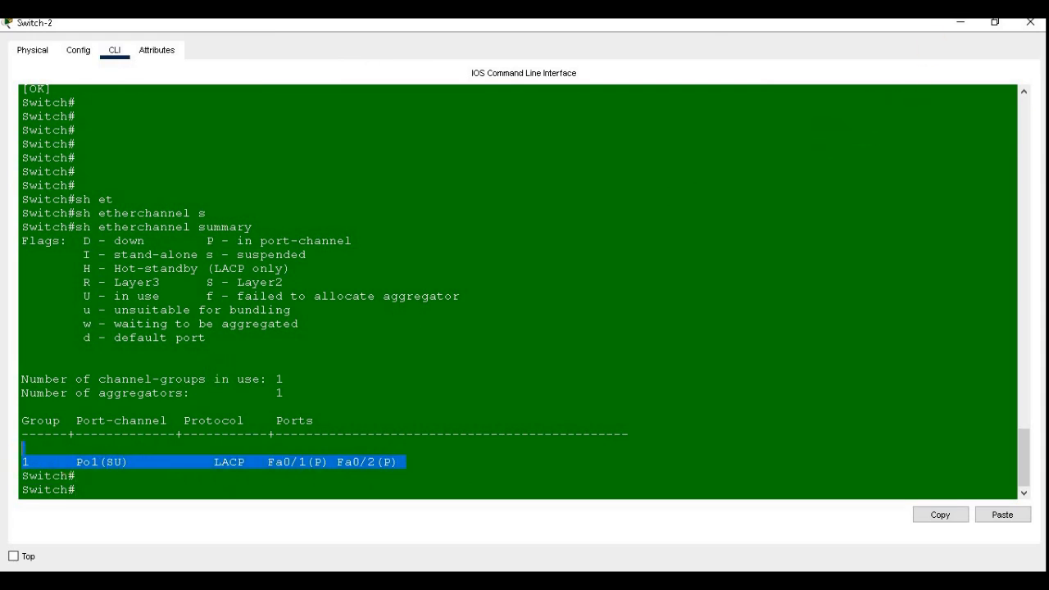
# Return to the Word guide and highlight the "Check trunk status:" bullet in yellow.
pyautogui.click(960, 27)
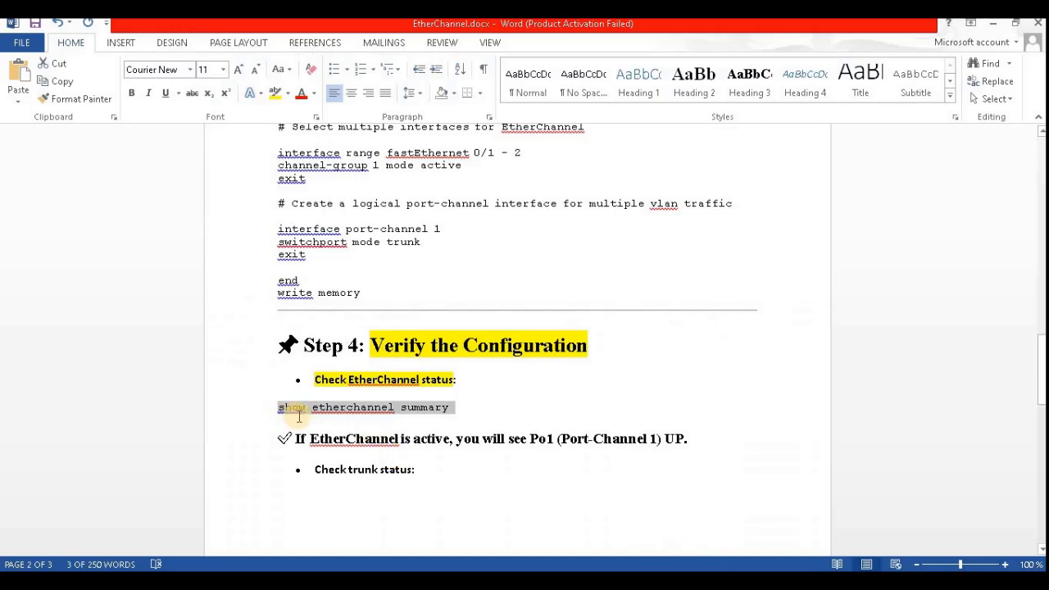
pyautogui.scroll(-2, 431, 438)
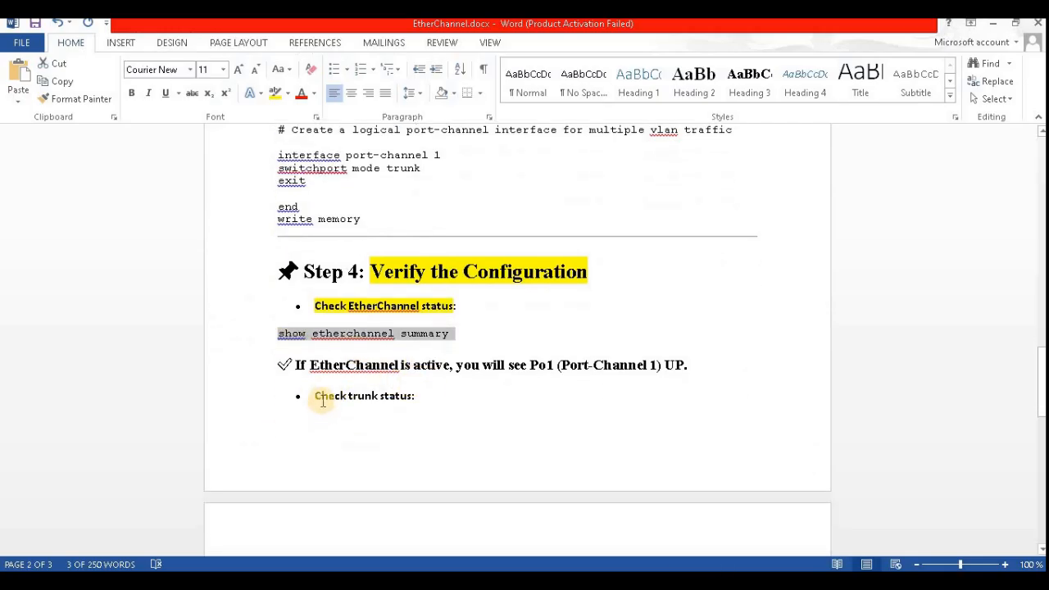
pyautogui.tripleClick(441, 394)
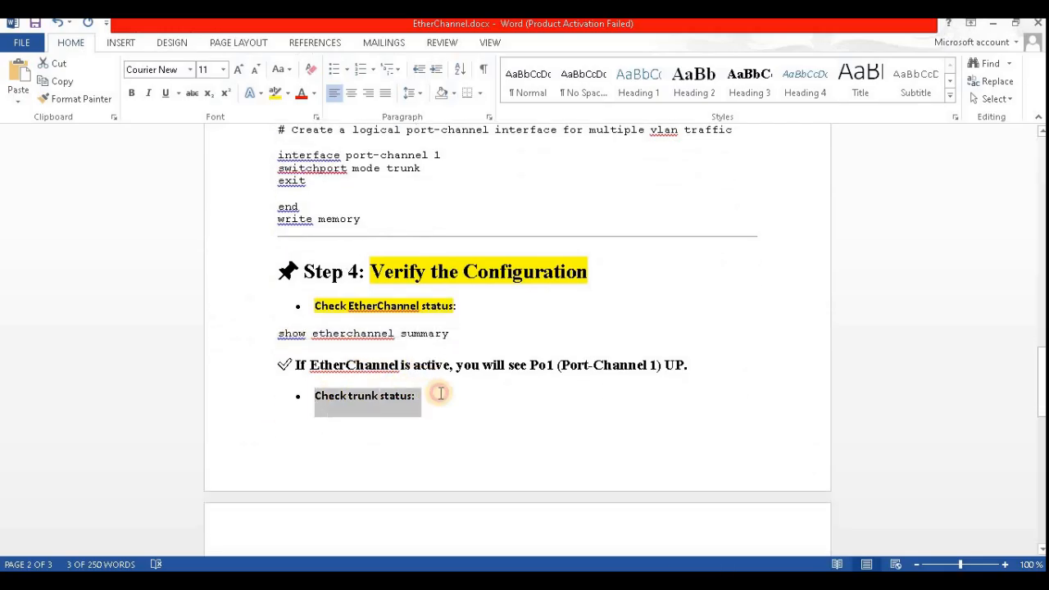
pyautogui.click(276, 92)
pyautogui.click(469, 388)
pyautogui.scroll(-5, 469, 389)
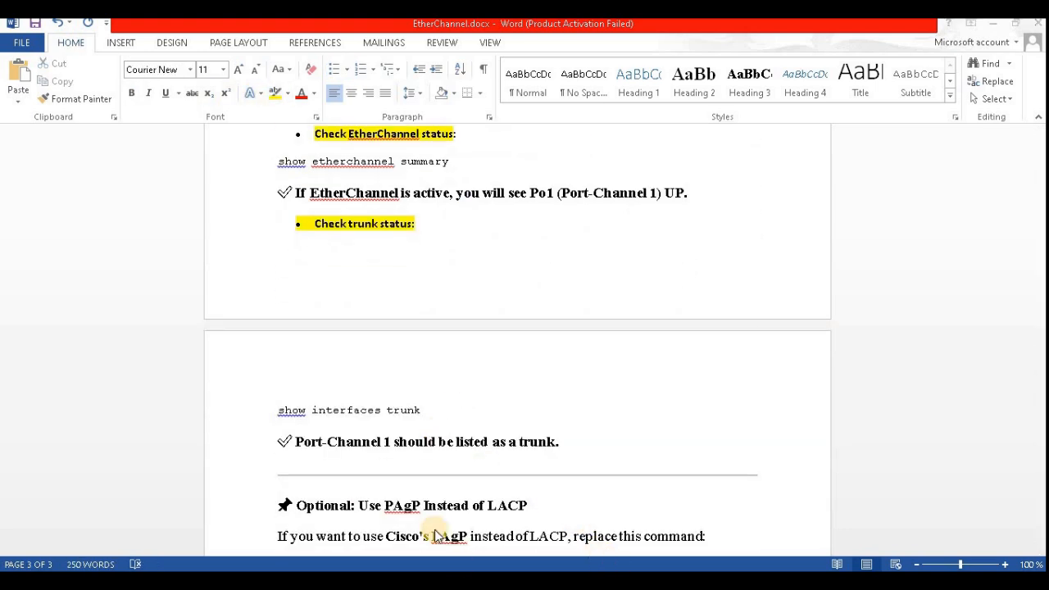
# Bring up the Switch-1 command line over the guide and list its trunks with "sh interfaces trunk".
pyautogui.click(422, 502)
pyautogui.moveTo(325, 43); pyautogui.dragTo(684, 67)
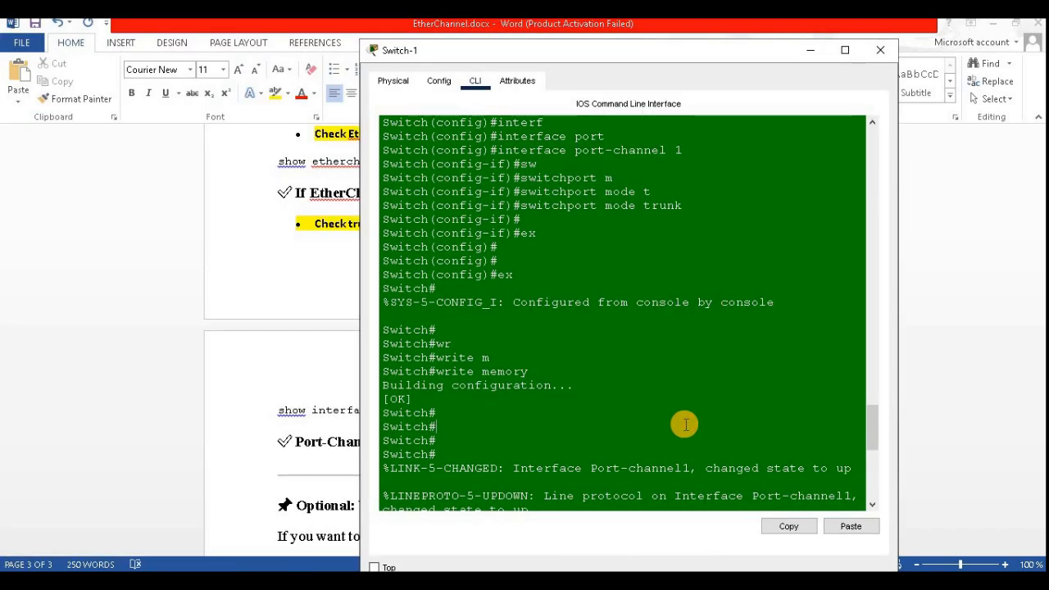
pyautogui.scroll(-5, 684, 424)
pyautogui.write('sh in')
pyautogui.press('Tab')
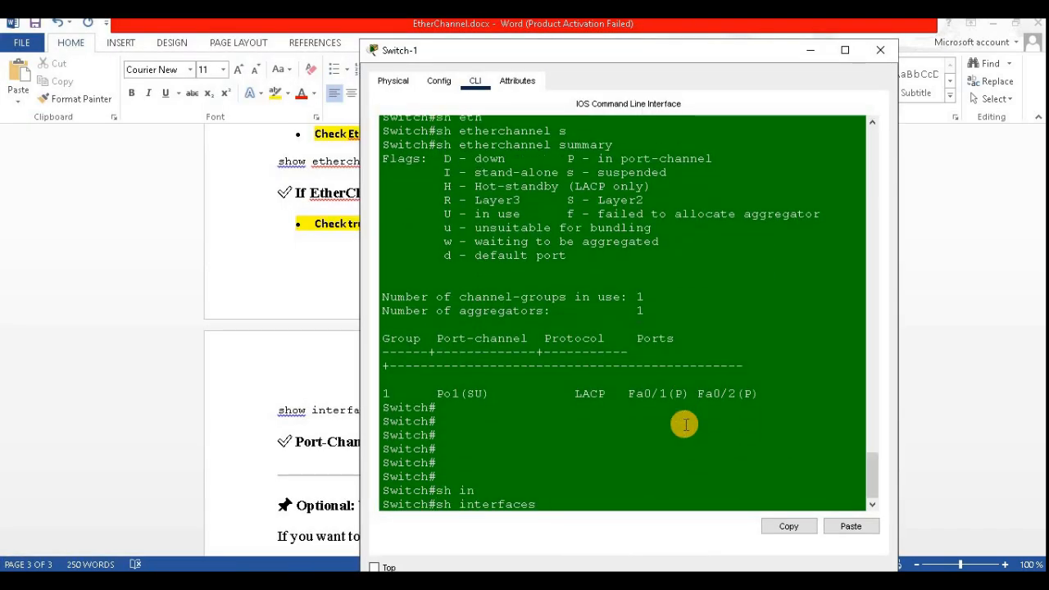
pyautogui.write('tr')
pyautogui.press('Tab')
pyautogui.press('Return')
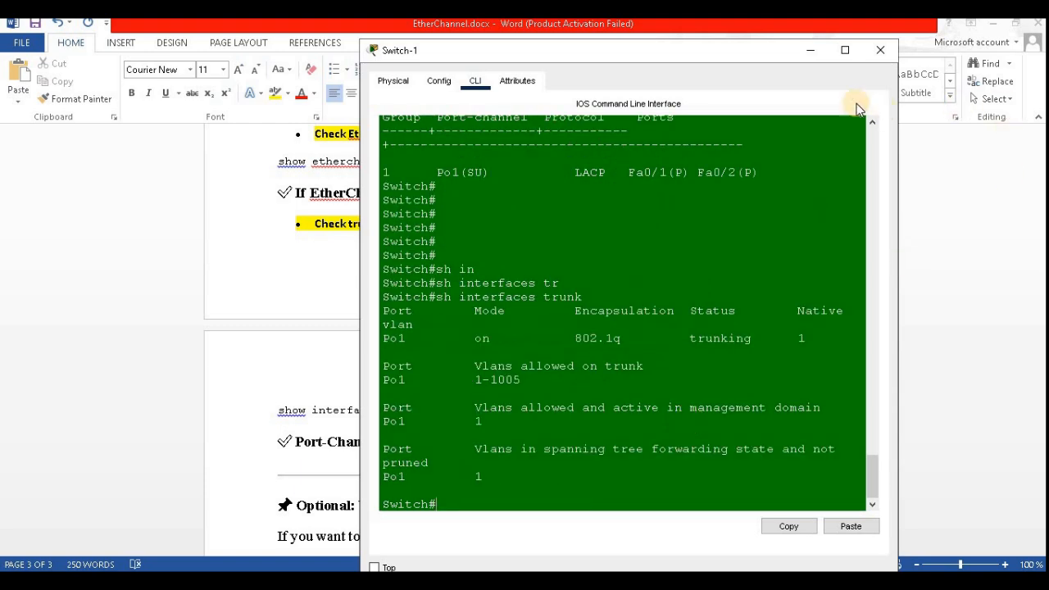
# Select the full trunk listing in the enlarged Switch-1 window for review, and close the window.
pyautogui.click(847, 50)
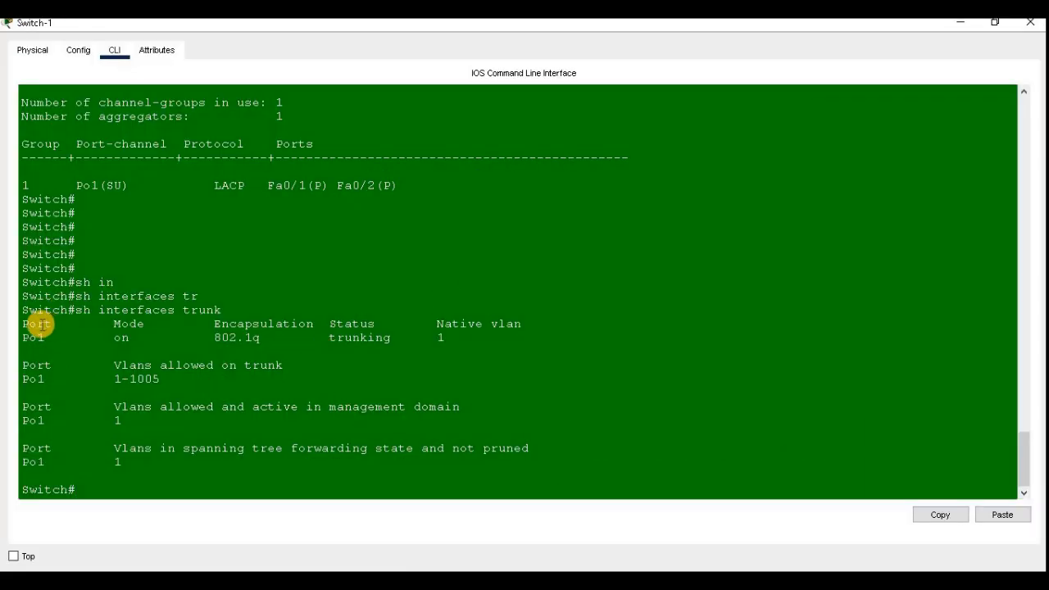
pyautogui.moveTo(23, 322); pyautogui.dragTo(544, 478)
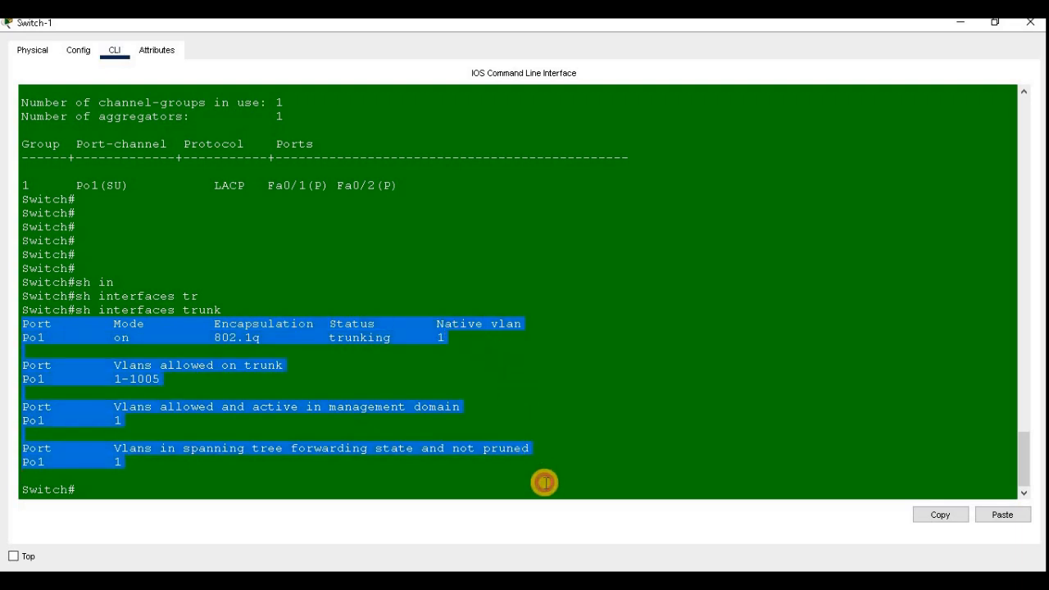
pyautogui.click(1031, 25)
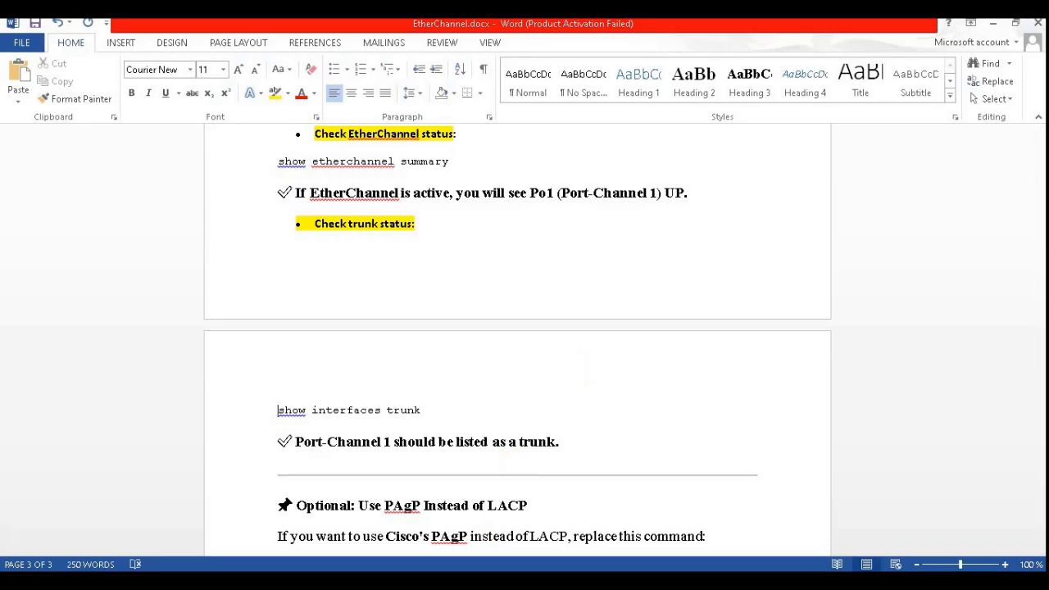
# Bring up the Switch-2 command line and list its trunks with "sh interfaces trunk".
pyautogui.click(547, 523)
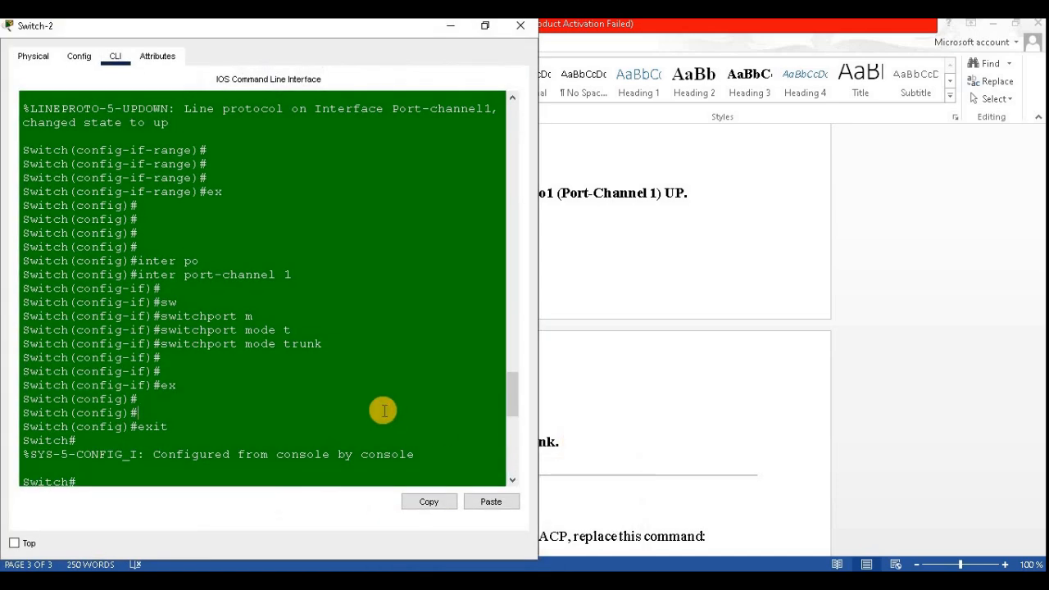
pyautogui.write('s')
pyautogui.write('h in')
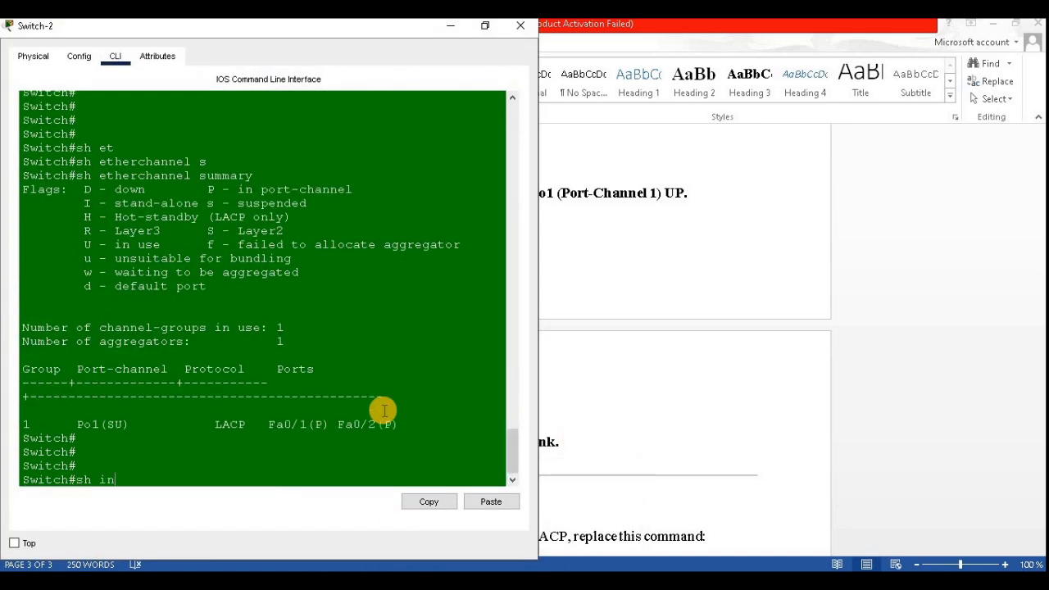
pyautogui.press('Tab')
pyautogui.write('tr')
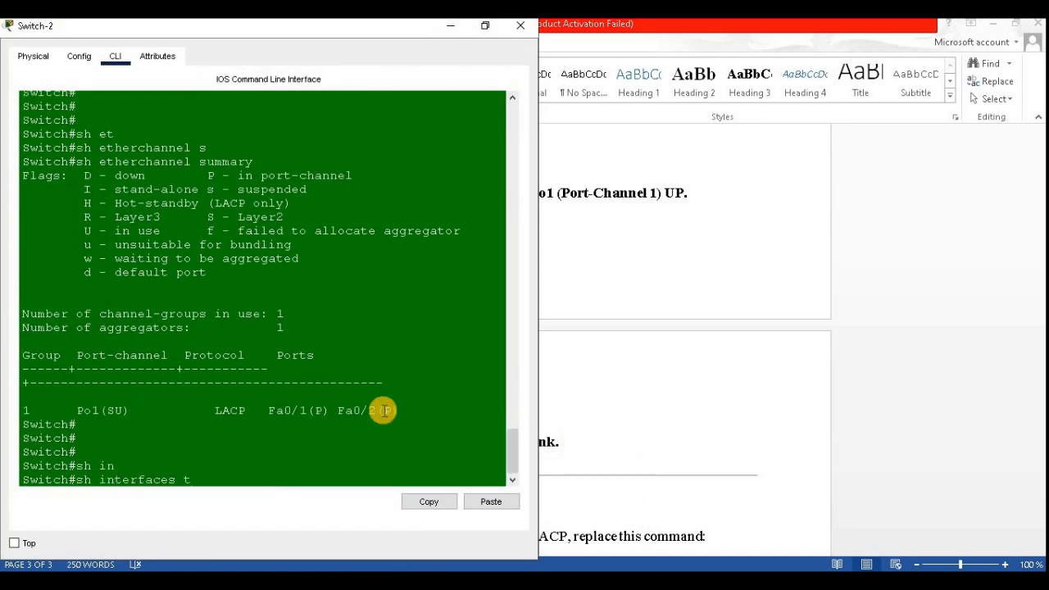
pyautogui.press('Tab')
pyautogui.press('Return')
pyautogui.scroll(1, 363, 311)
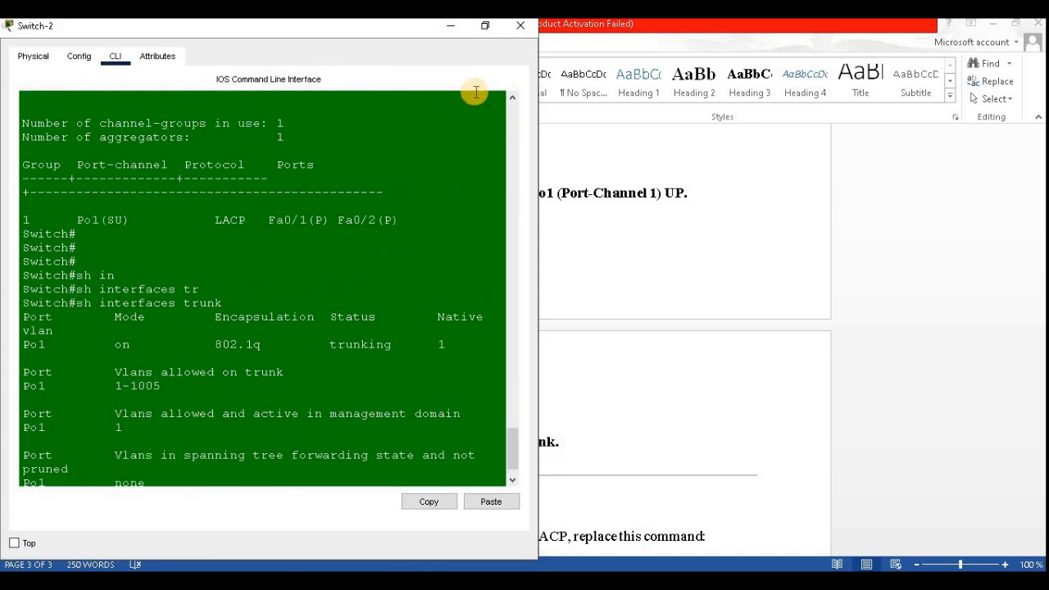
# Enlarge the Switch-2 window, select the full trunk listing for review, and close the window.
pyautogui.moveTo(485, 32); pyautogui.dragTo(740, 37)
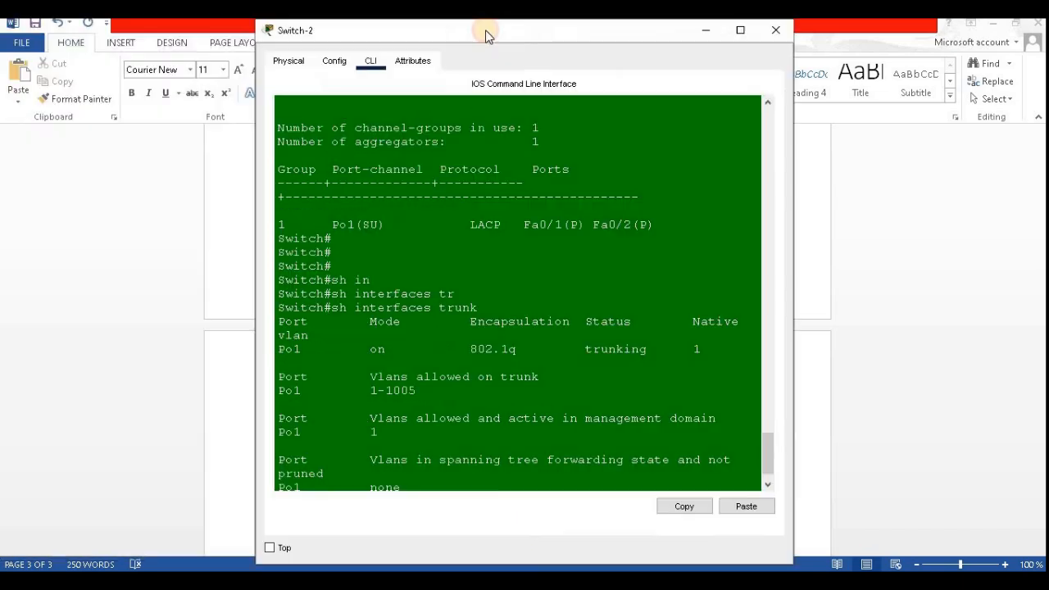
pyautogui.click(747, 35)
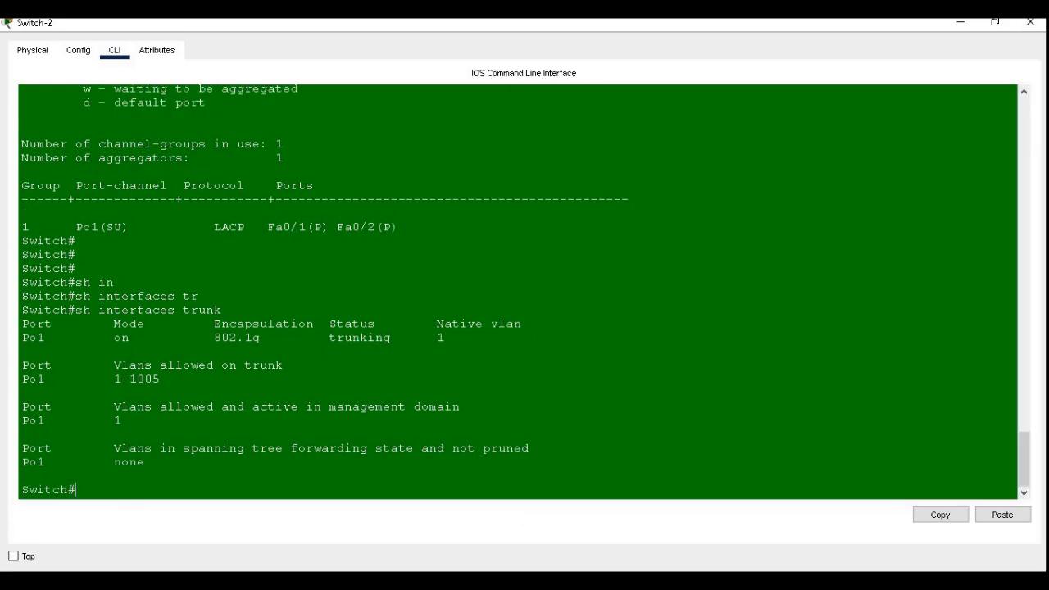
pyautogui.moveTo(23, 311); pyautogui.dragTo(594, 468)
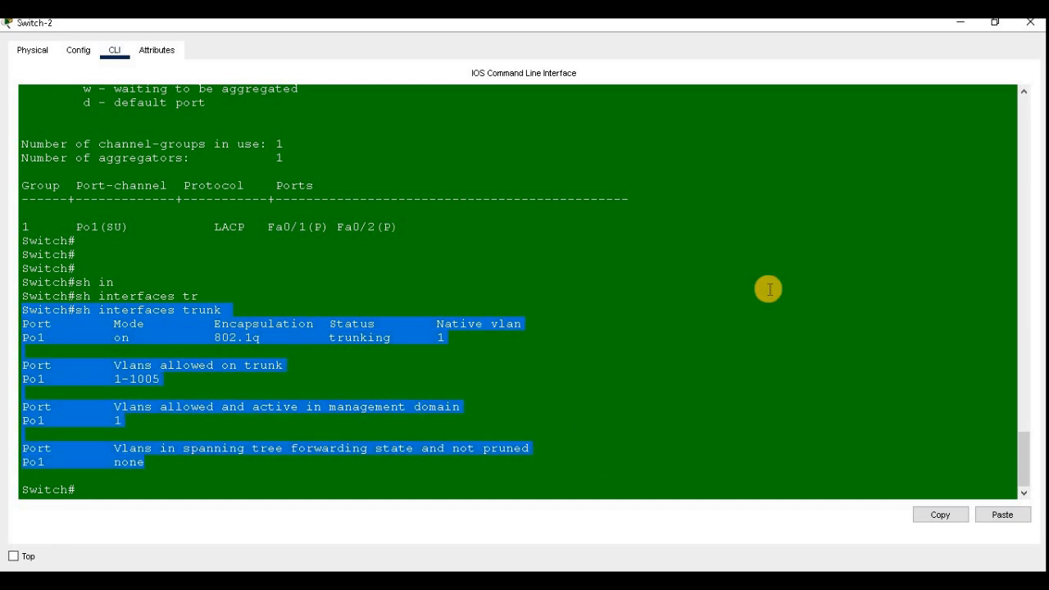
pyautogui.click(1030, 25)
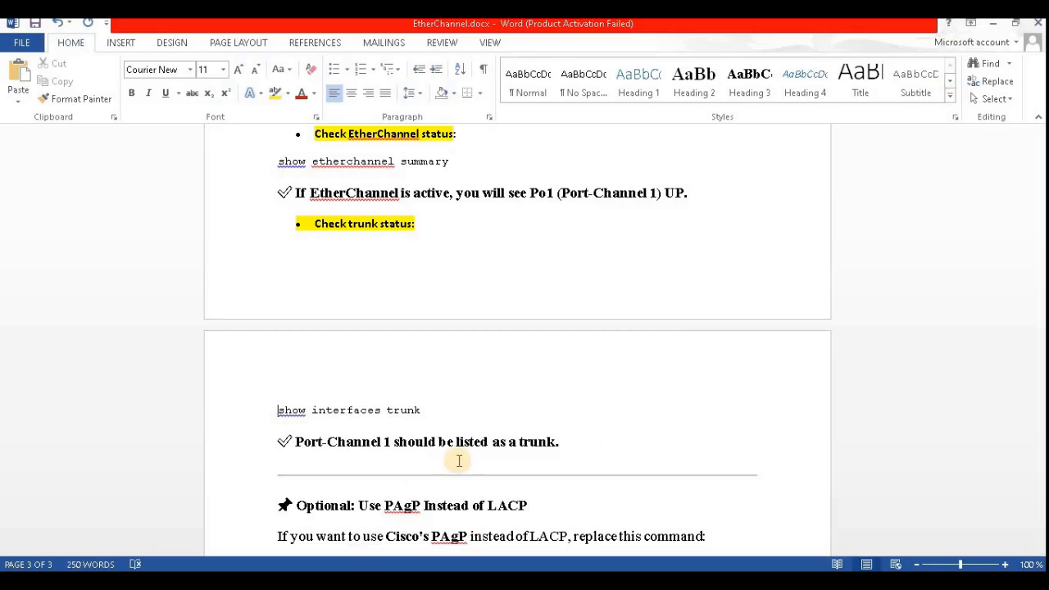
# Review the guide's optional PAgP section, selecting its heading and the "channel-group 1 mode desirable" command.
pyautogui.scroll(-2, 481, 445)
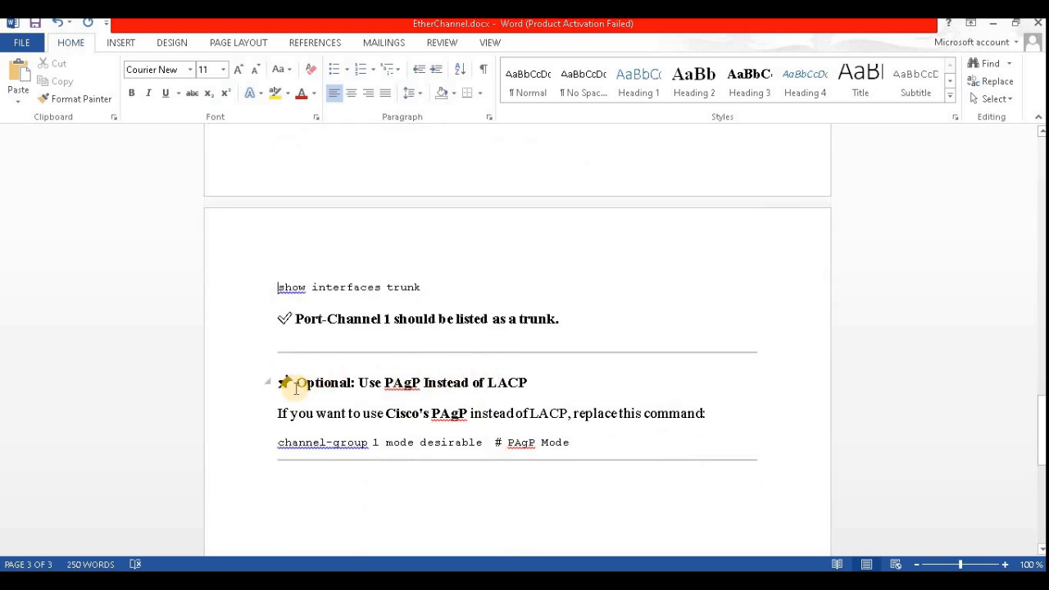
pyautogui.moveTo(295, 382); pyautogui.dragTo(534, 383)
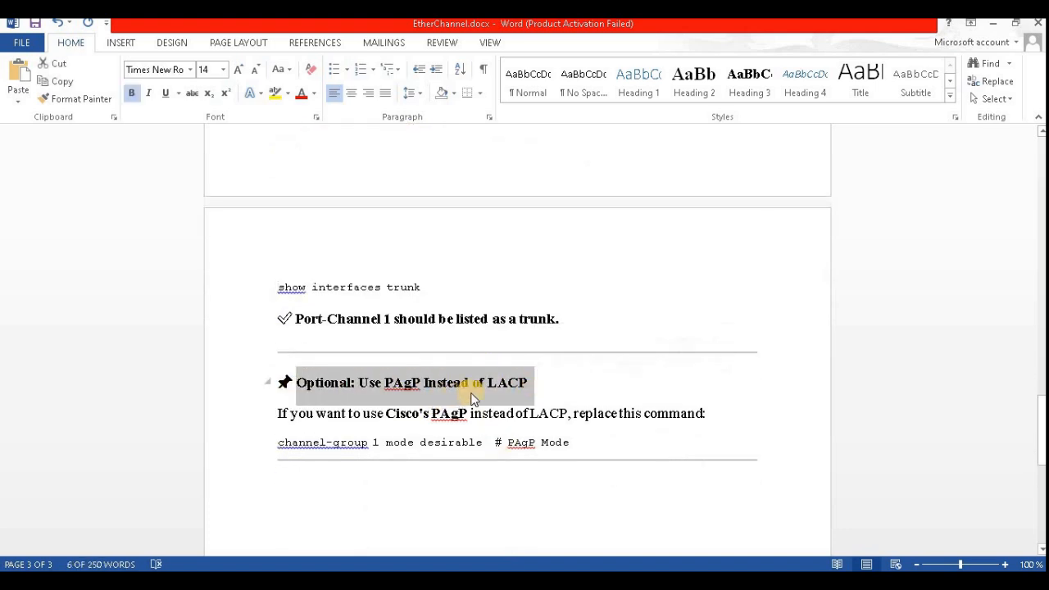
pyautogui.moveTo(478, 443); pyautogui.dragTo(269, 450)
# Below the PAgP section, add the note "If you can configure PAGP so you can use SWITCH1 AND SWITCH 2 commands is" and the line "Switch -1".
pyautogui.click(600, 463)
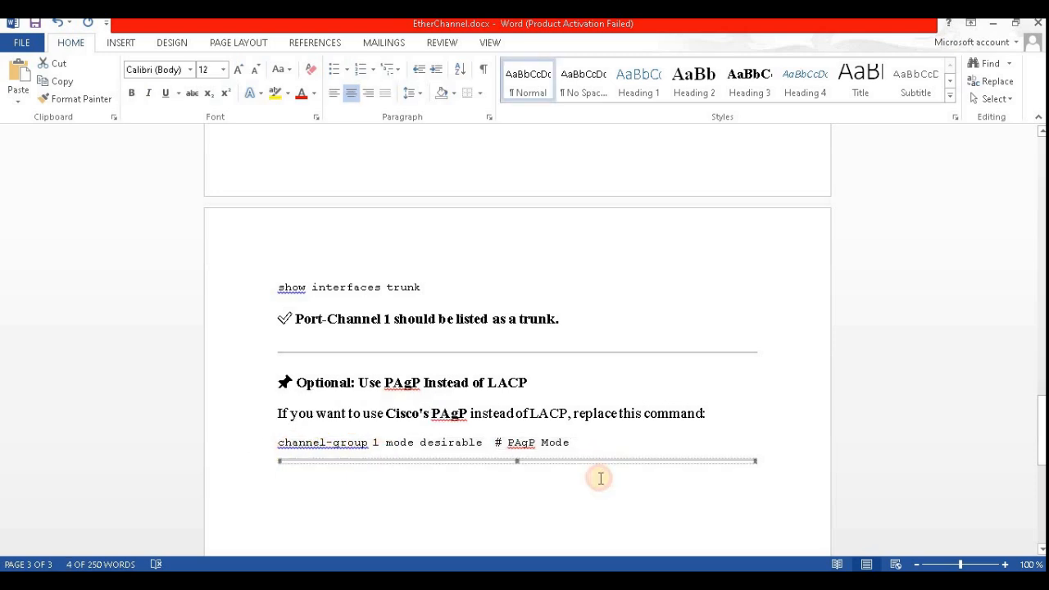
pyautogui.click(532, 516)
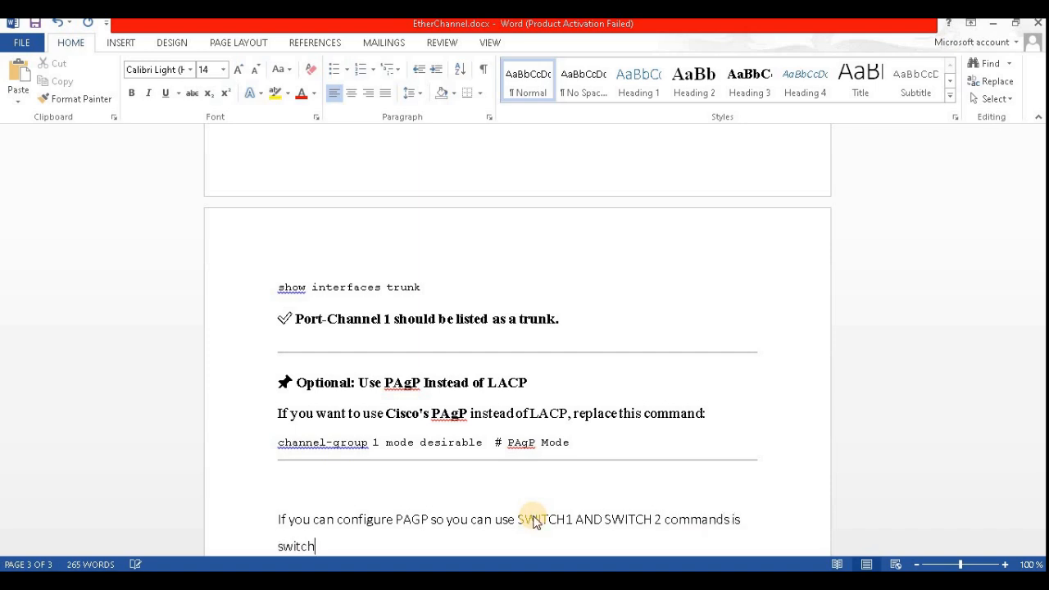
pyautogui.press('Return')
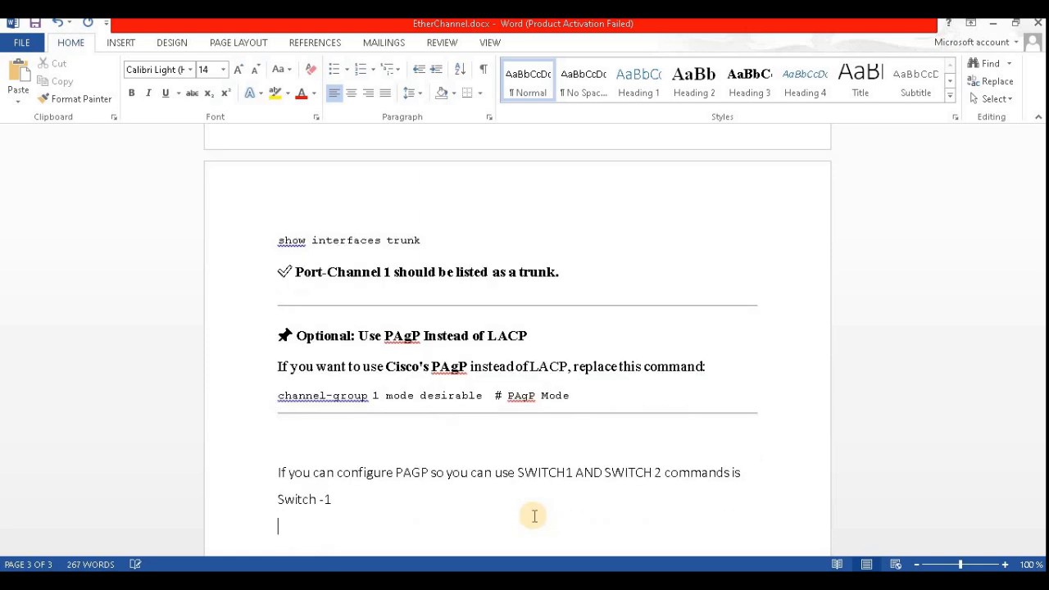
# Copy the Step 3 interface range, channel-group and exit commands under "Switch -1", changing the channel-group mode to auto.
pyautogui.scroll(10, 504, 368)
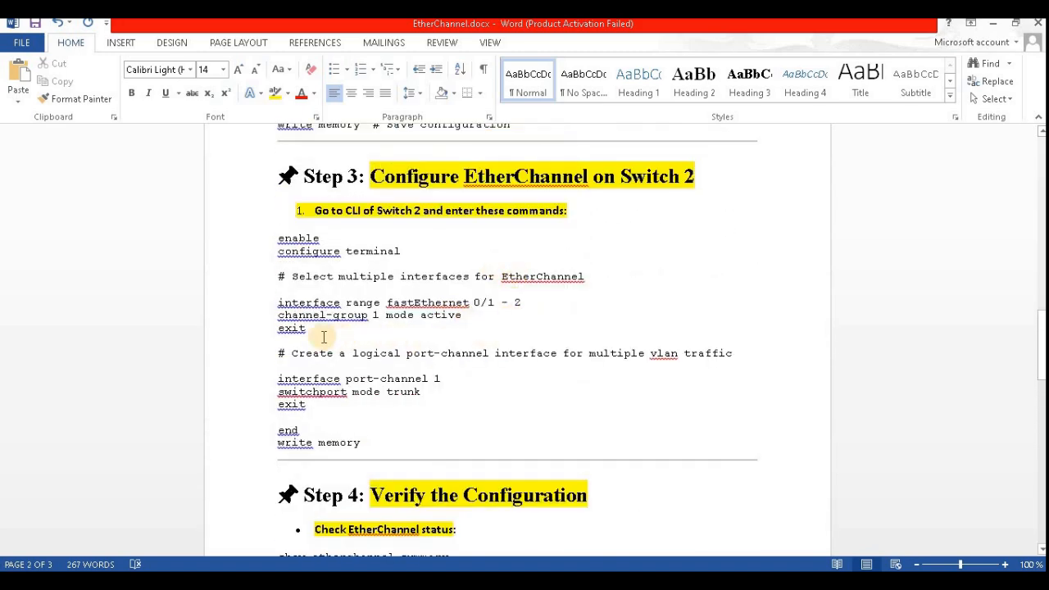
pyautogui.moveTo(321, 331)
pyautogui.mouseDown()
pyautogui.moveTo(280, 302)
pyautogui.moveTo(318, 324)
pyautogui.mouseUp()
pyautogui.hotkey('ctrl', 'c')
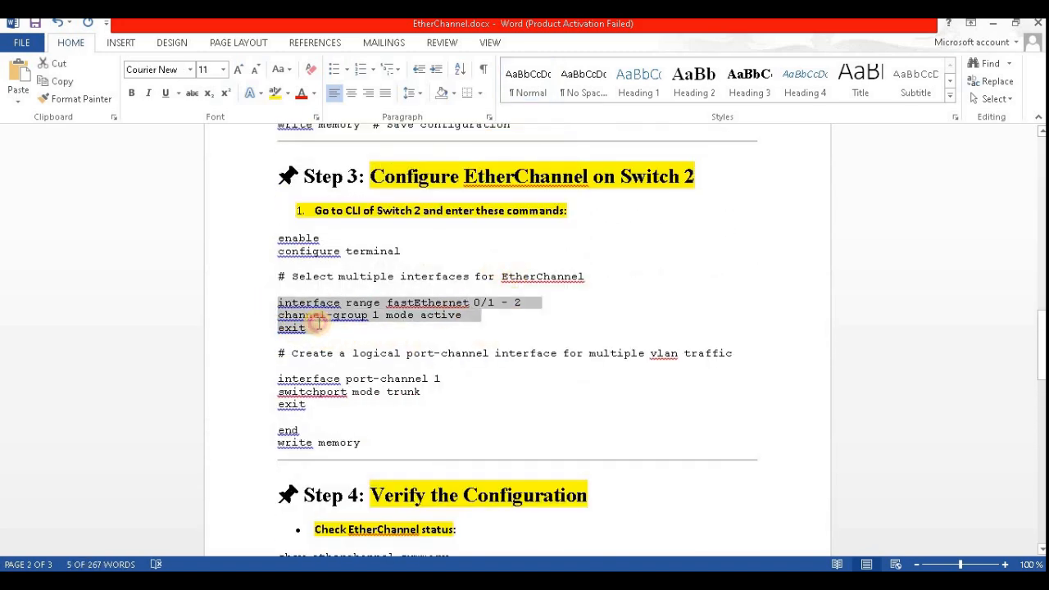
pyautogui.scroll(-3, 368, 398)
pyautogui.scroll(-6, 356, 445)
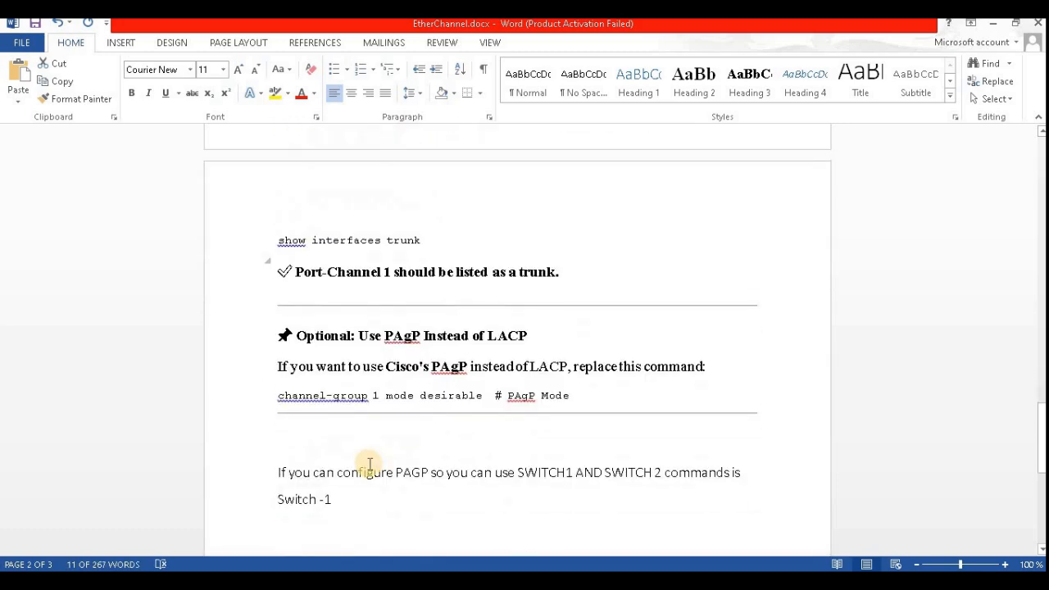
pyautogui.click(288, 455)
pyautogui.hotkey('ctrl', 'v')
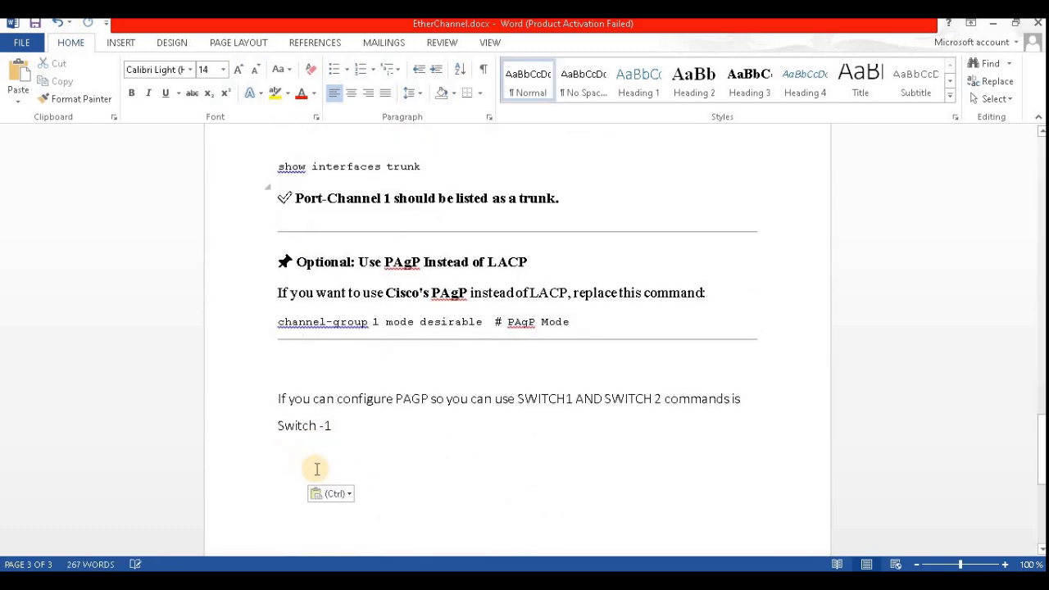
pyautogui.press('BackSpace')
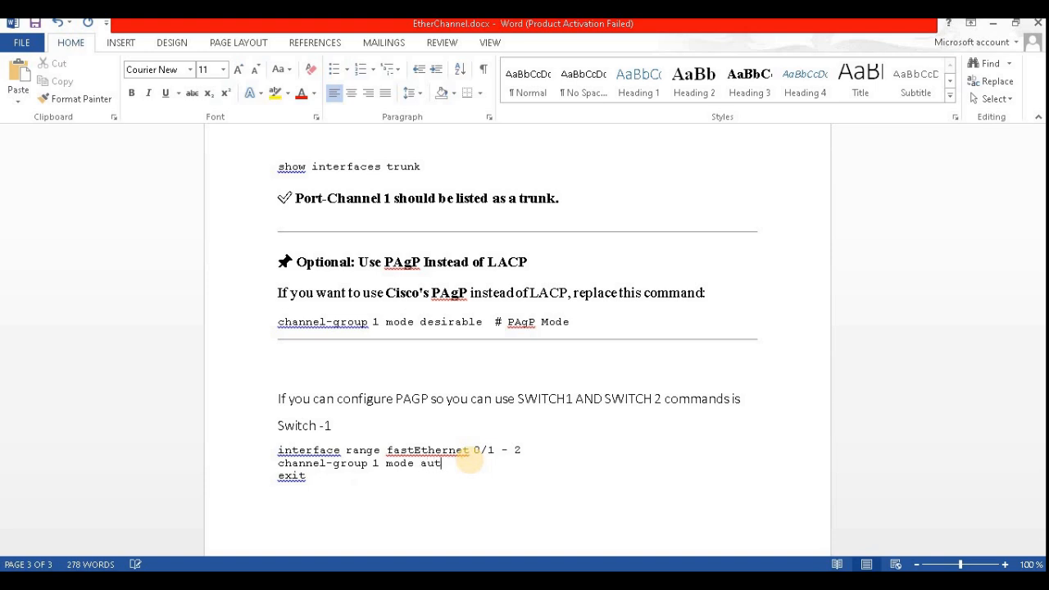
pyautogui.write('o')
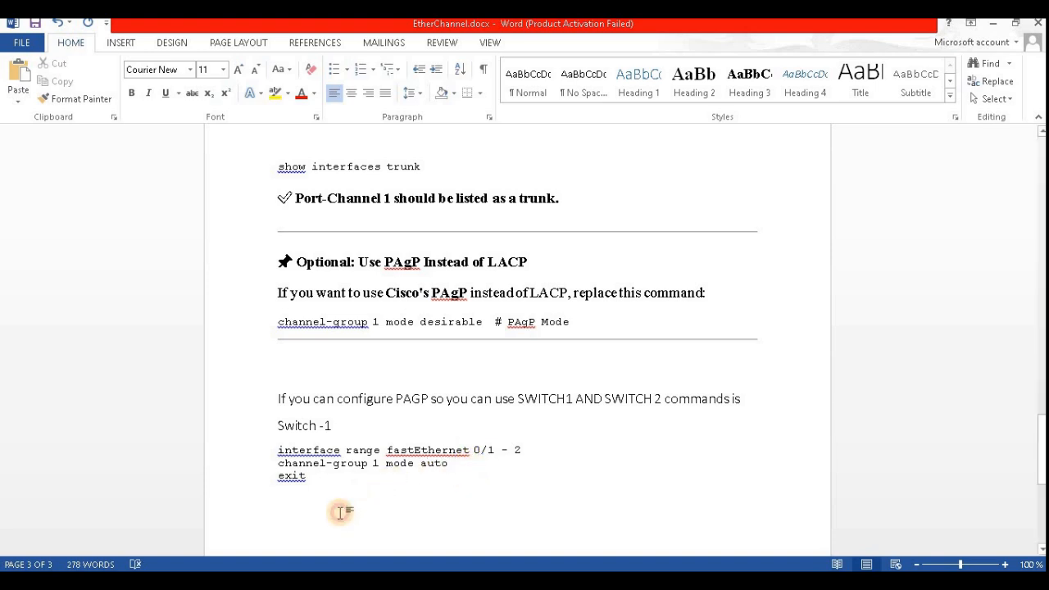
# Add a "Switch -2" line below the Switch -1 commands and paste a copy of those commands under it.
pyautogui.click(340, 513)
pyautogui.press('Return')
pyautogui.press('Return')
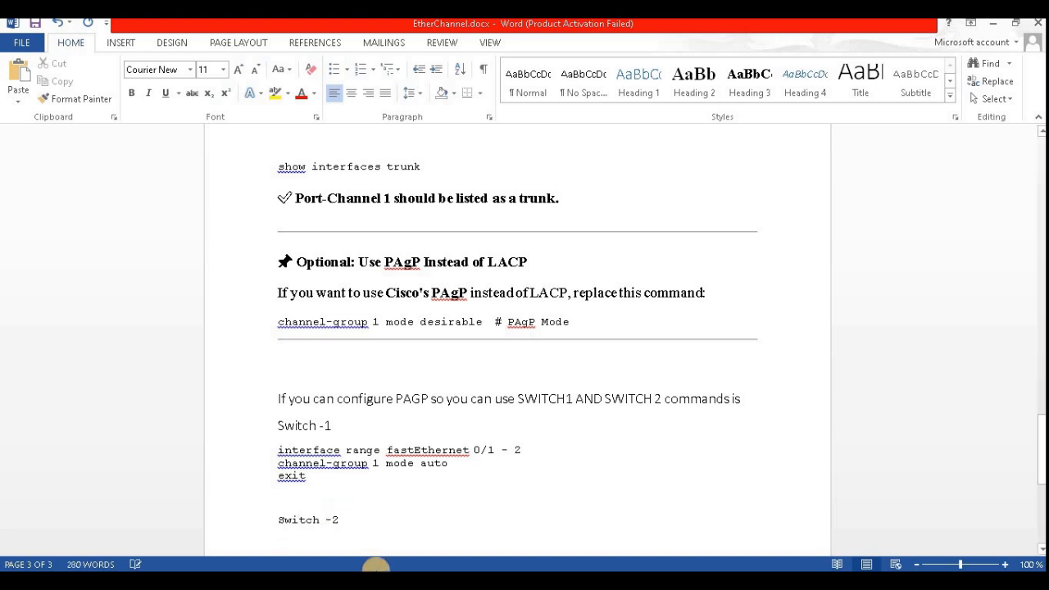
pyautogui.moveTo(340, 492); pyautogui.dragTo(272, 451)
pyautogui.hotkey('ctrl', 'c')
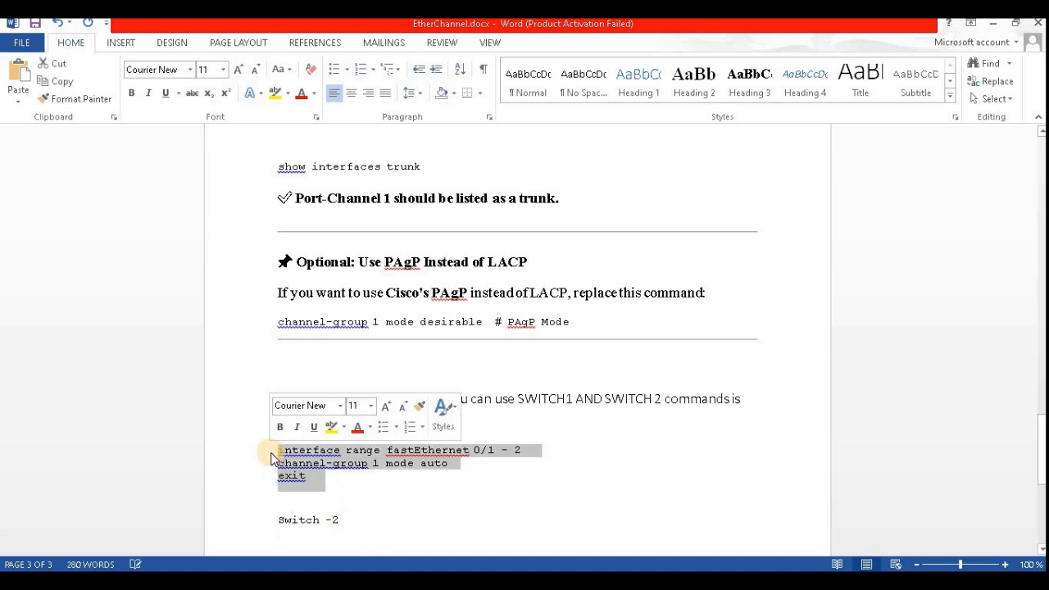
pyautogui.scroll(-3, 446, 487)
pyautogui.click(306, 433)
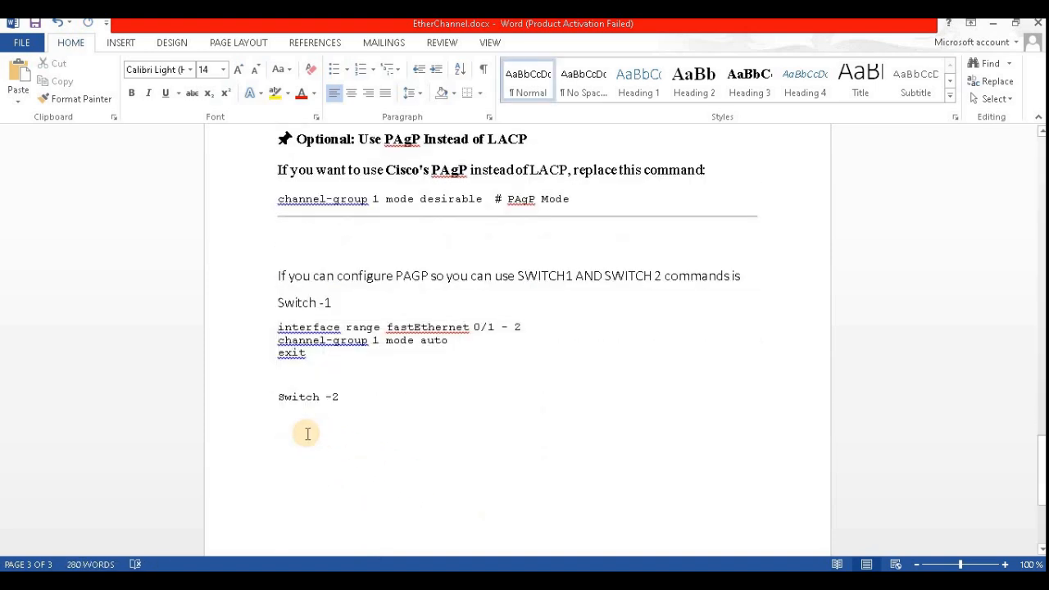
pyautogui.hotkey('ctrl', 'v')
# Change the channel-group mode in the Switch -2 commands to desirable.
pyautogui.click(457, 431)
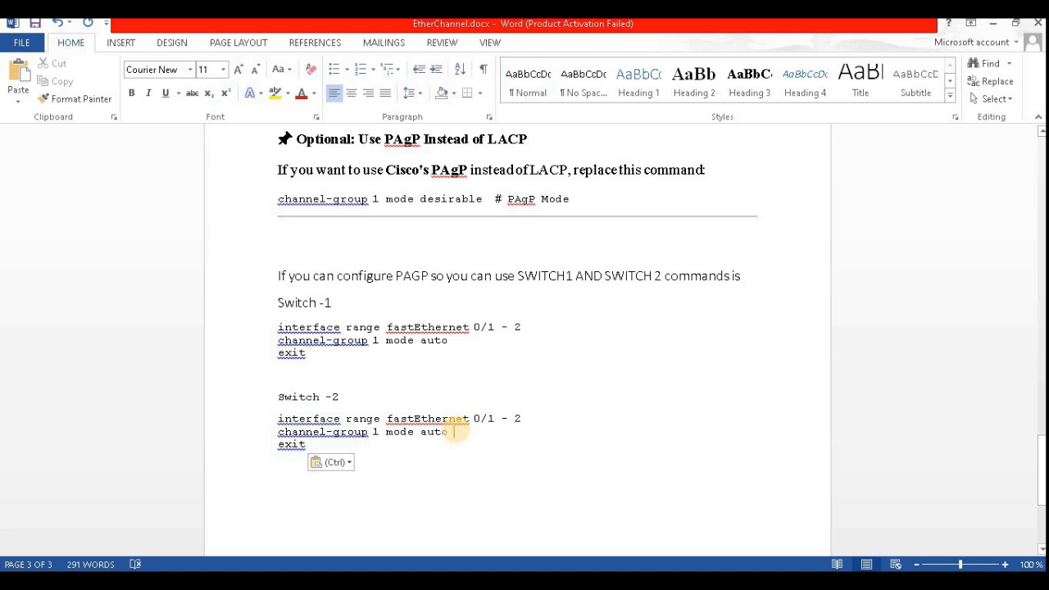
pyautogui.press('BackSpace')
pyautogui.press('BackSpace')
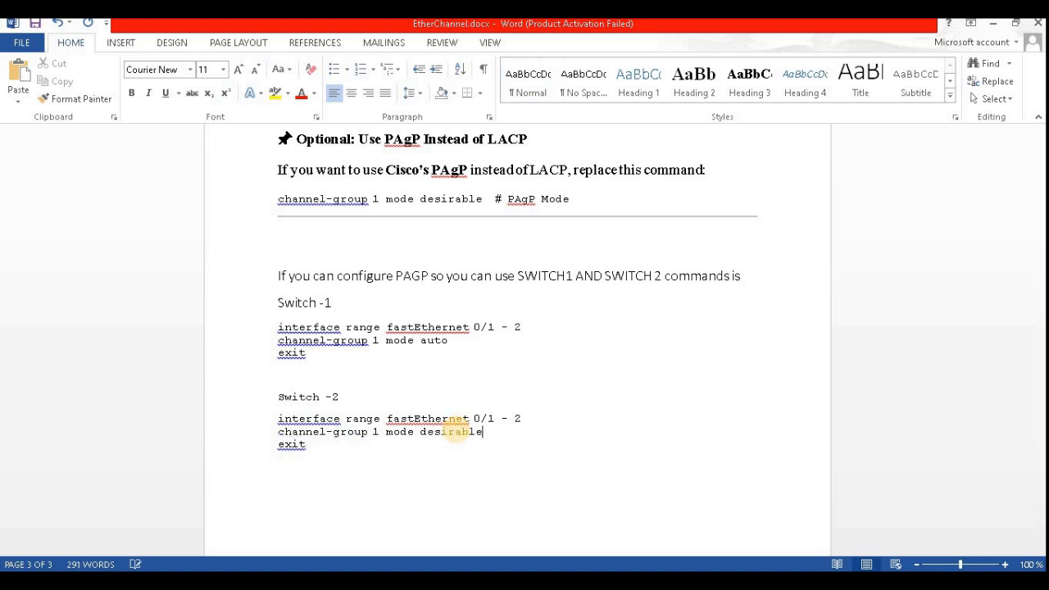
# Add the closing line "ok thanks for watching ....." below the Switch -2 commands.
pyautogui.click(418, 475)
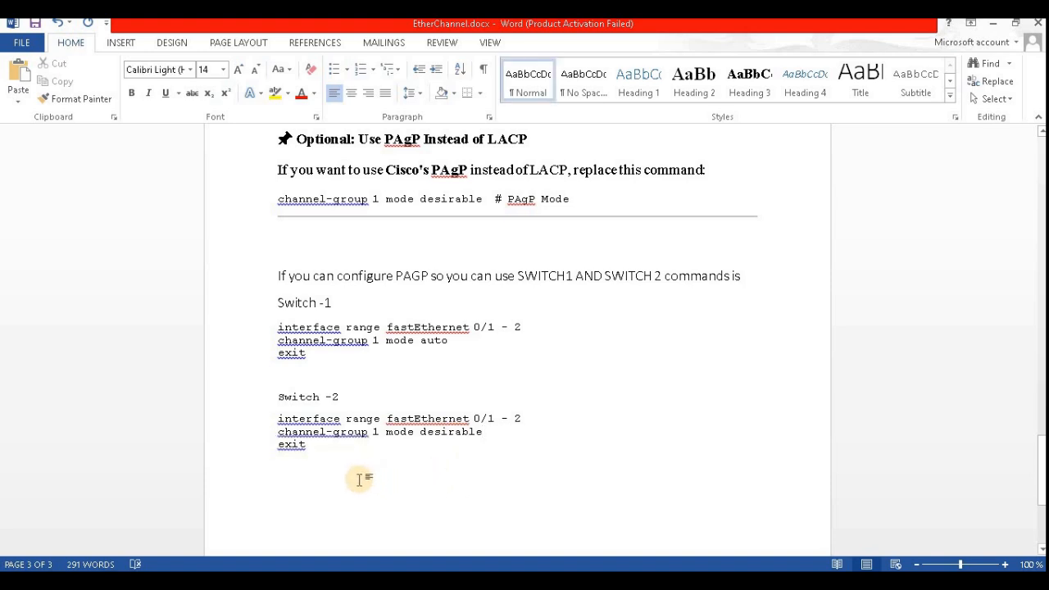
pyautogui.press('Return')
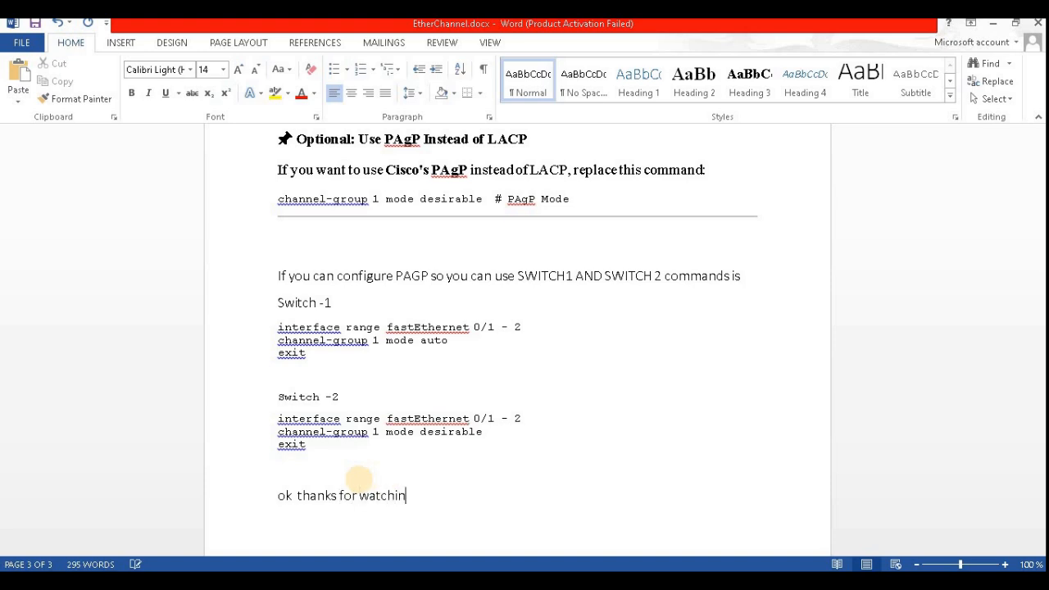
pyautogui.write('ok thanks for watching .....')
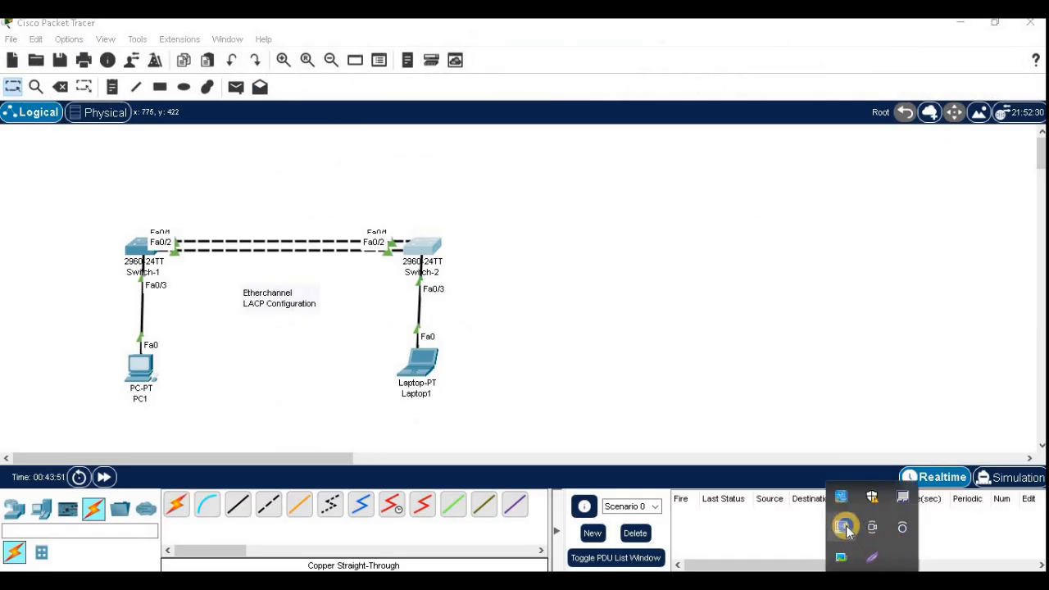
pyautogui.click(845, 525)
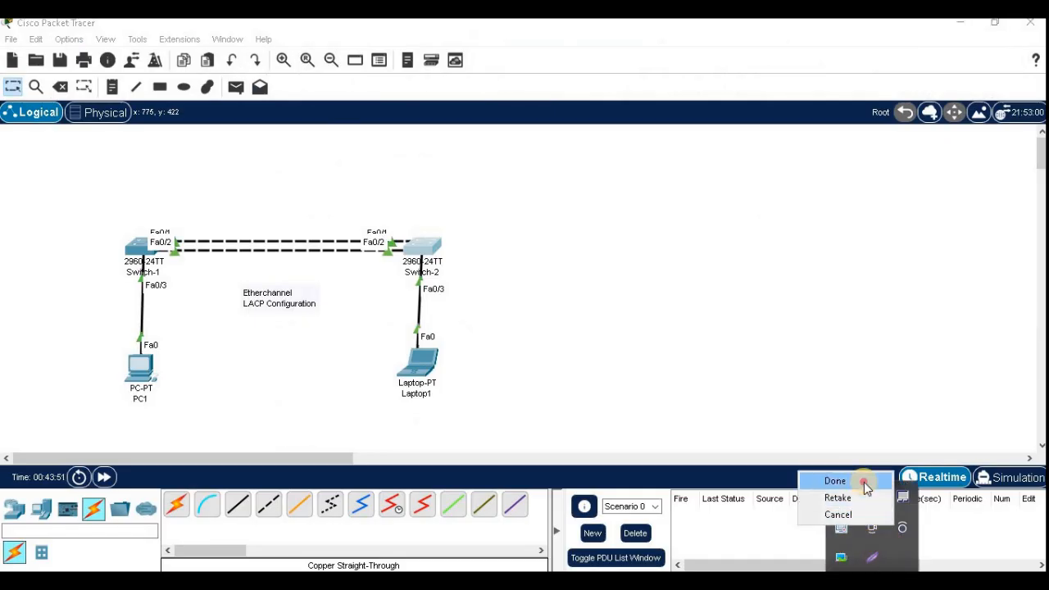
pyautogui.click(861, 484)
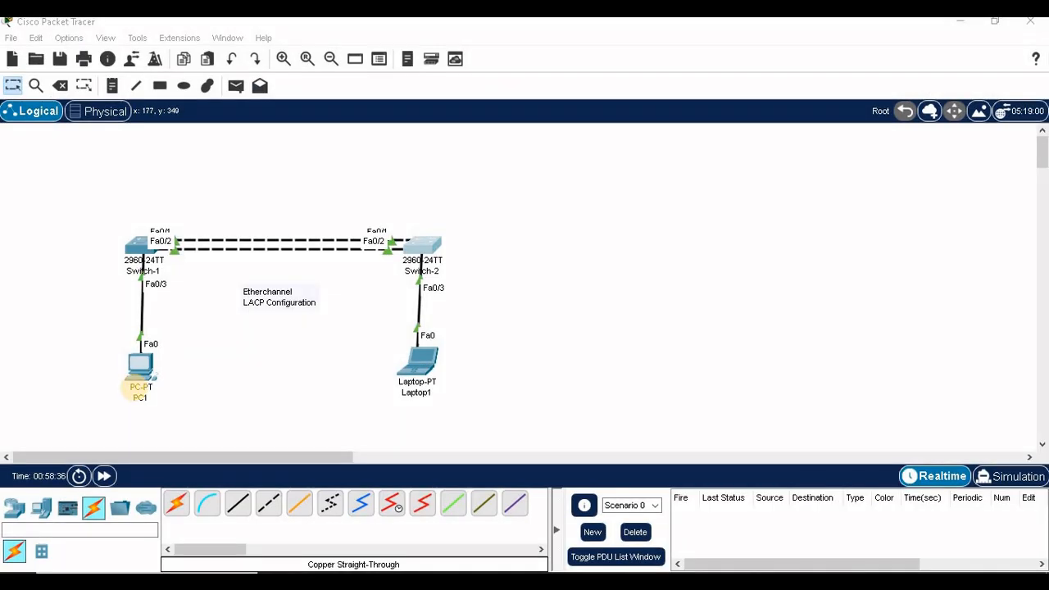
# In Packet Tracer, give PC1 the static IPv4 address 192.168.10.2 with subnet mask 255.255.255.0, and close its window.
pyautogui.click(141, 367)
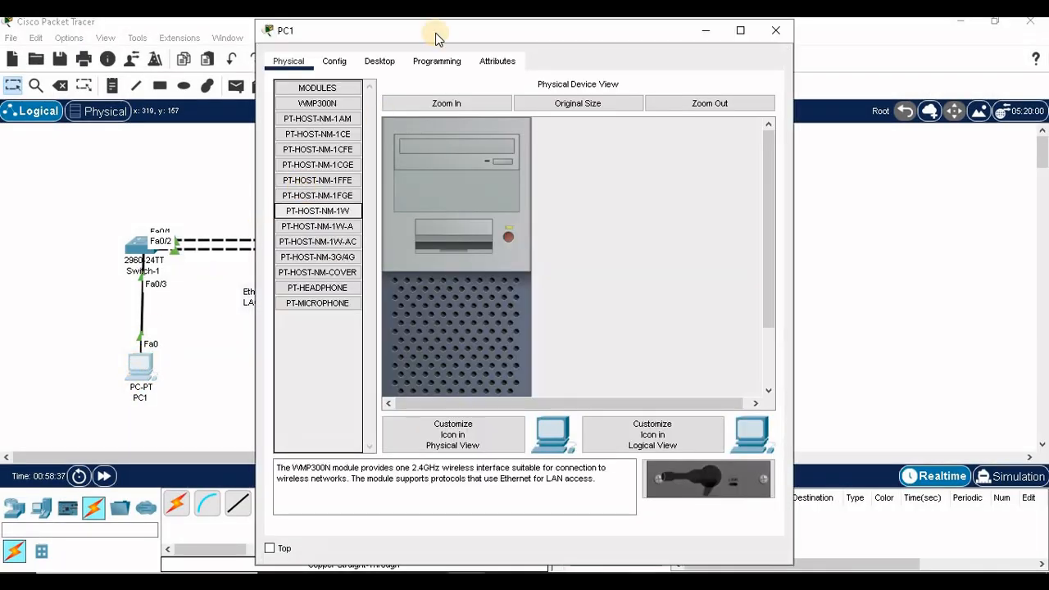
pyautogui.click(369, 65)
pyautogui.click(361, 95)
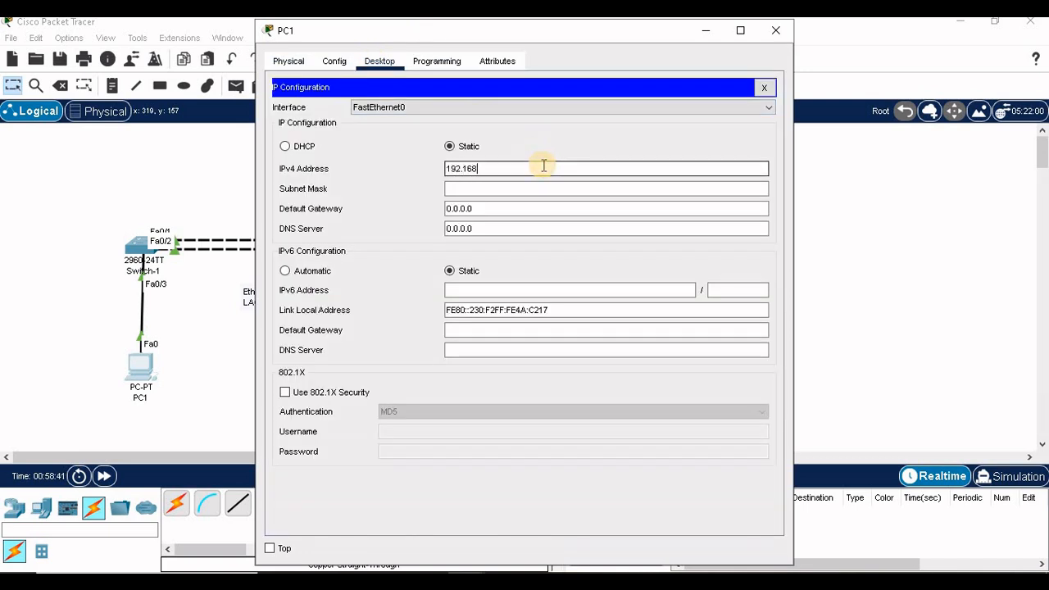
pyautogui.write('192.168.10.2')
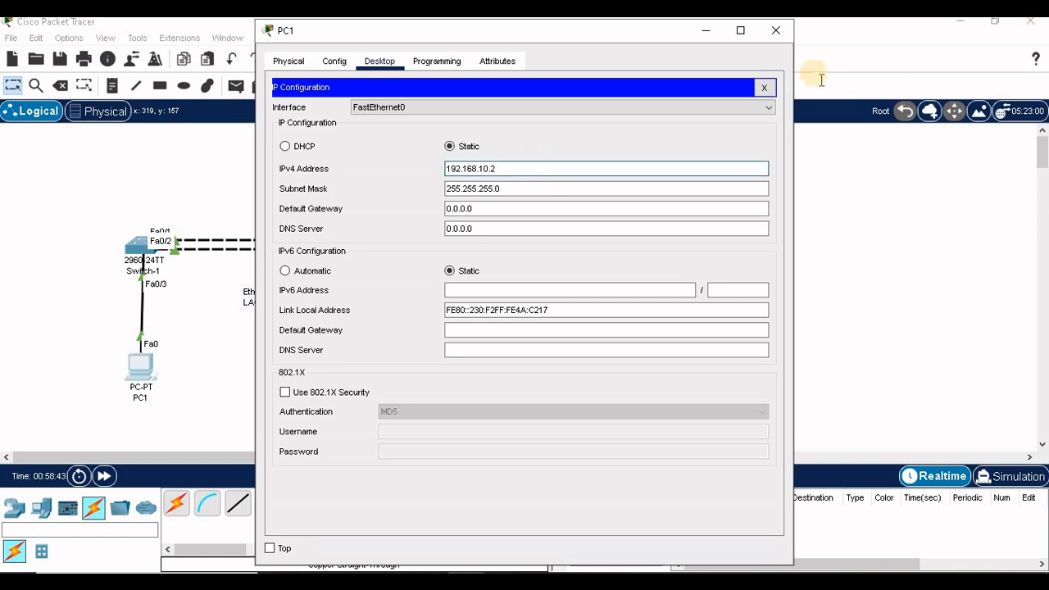
pyautogui.click(768, 87)
pyautogui.click(776, 31)
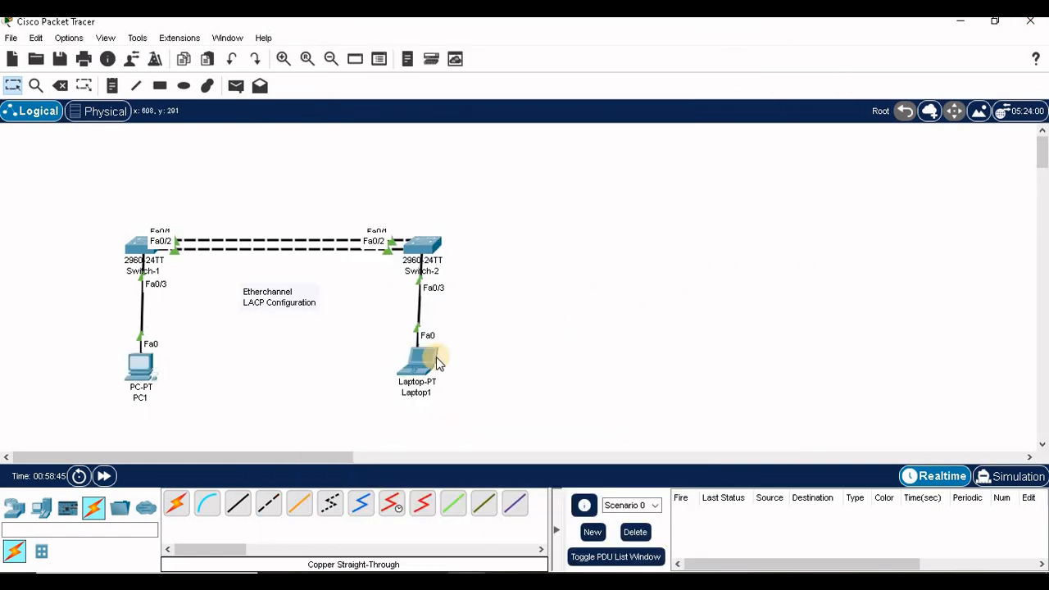
# Give Laptop1 the static IPv4 address 192.168.10.3 with subnet mask 255.255.255.0.
pyautogui.click(437, 363)
pyautogui.click(386, 63)
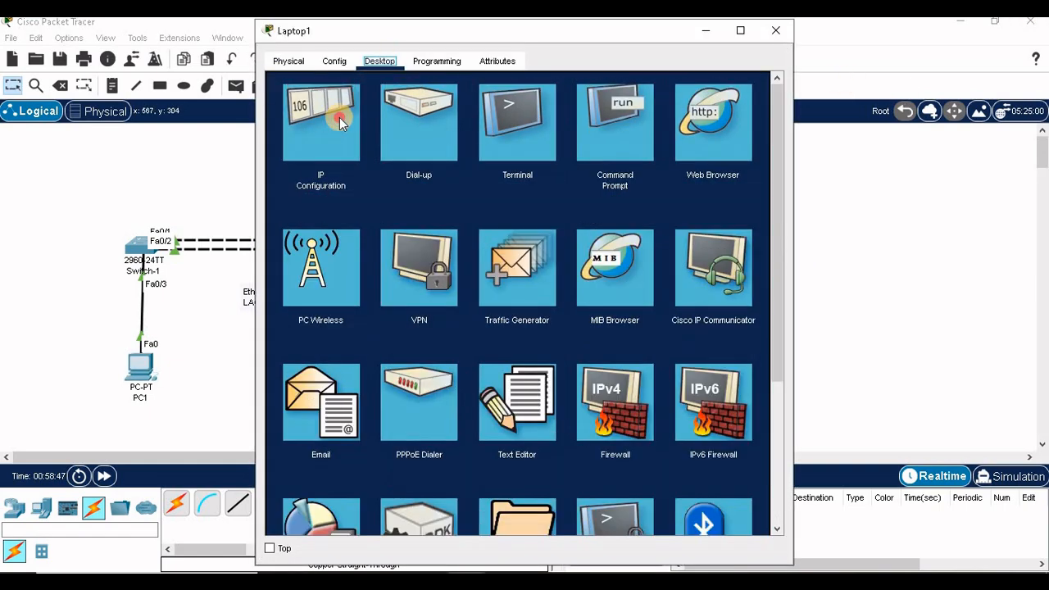
pyautogui.click(300, 119)
pyautogui.click(549, 172)
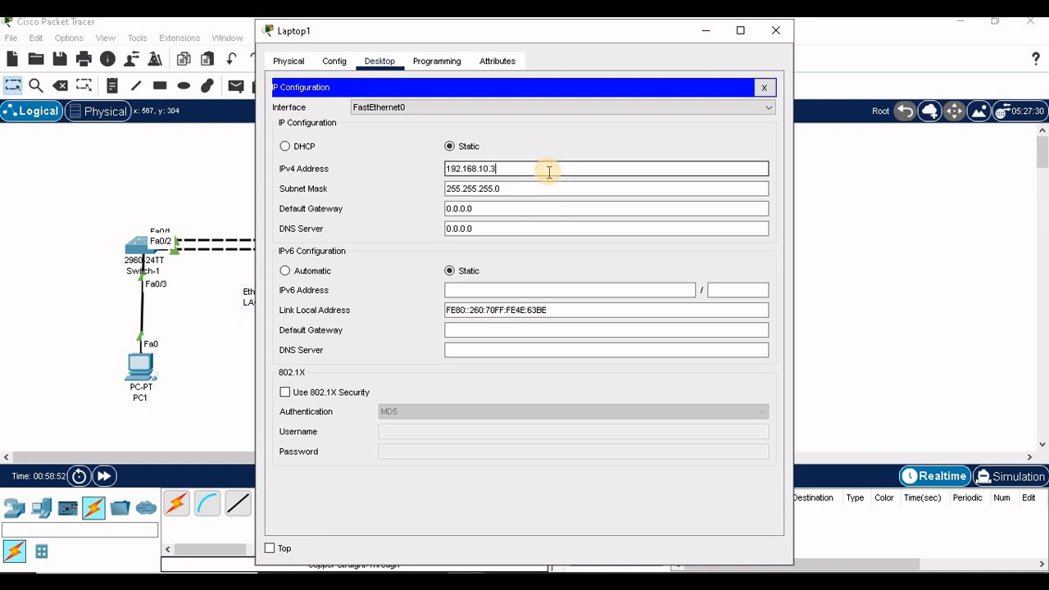
pyautogui.click(764, 87)
# Ping PC1 at 192.168.10.2 from Laptop1's command prompt and interrupt the ping.
pyautogui.click(531, 137)
pyautogui.click(761, 89)
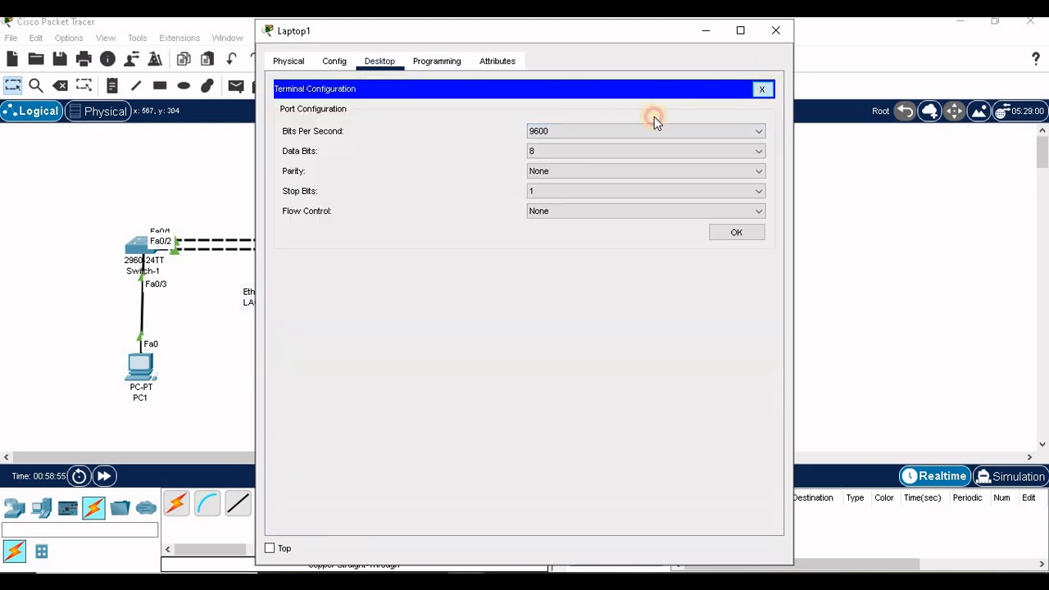
pyautogui.click(648, 119)
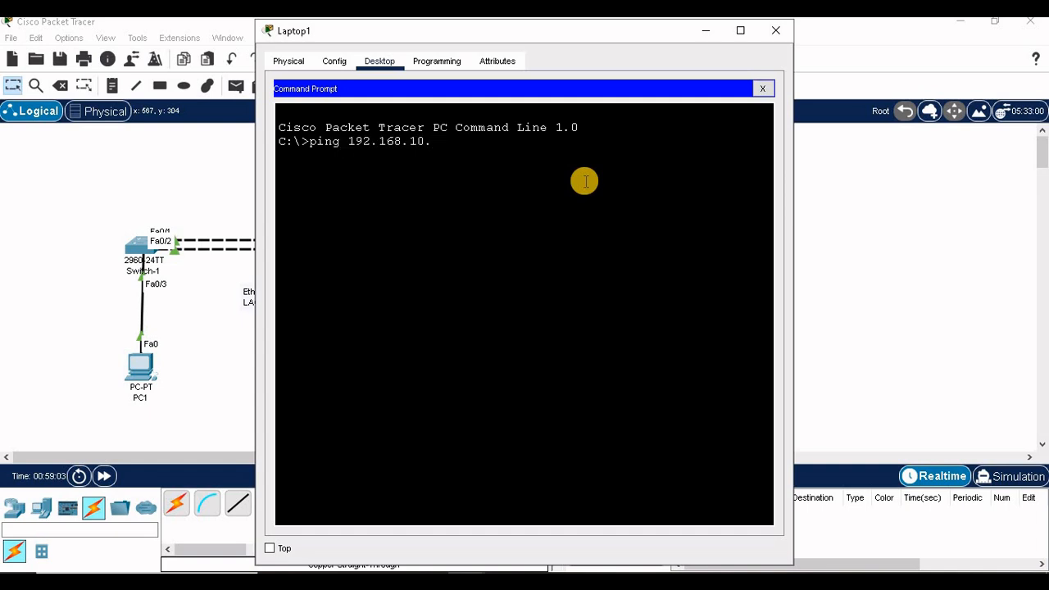
pyautogui.press('Return')
pyautogui.hotkey('ctrl', 'c')
# Start a continuous ping from Laptop1 to PC1 with "ping -t 192.168.10.2".
pyautogui.press('Up')
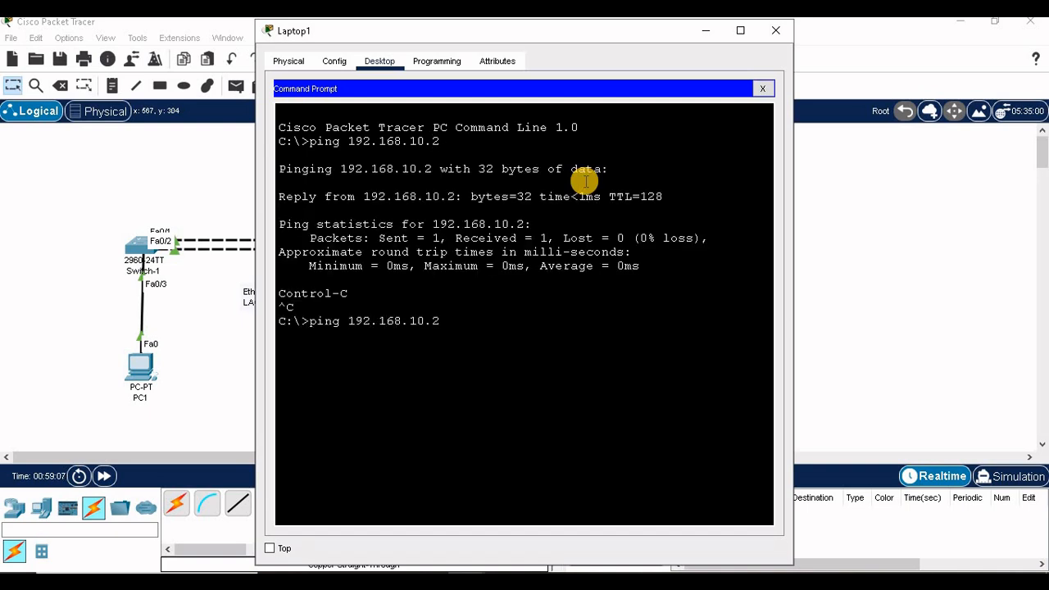
pyautogui.write('-t')
pyautogui.press('Return')
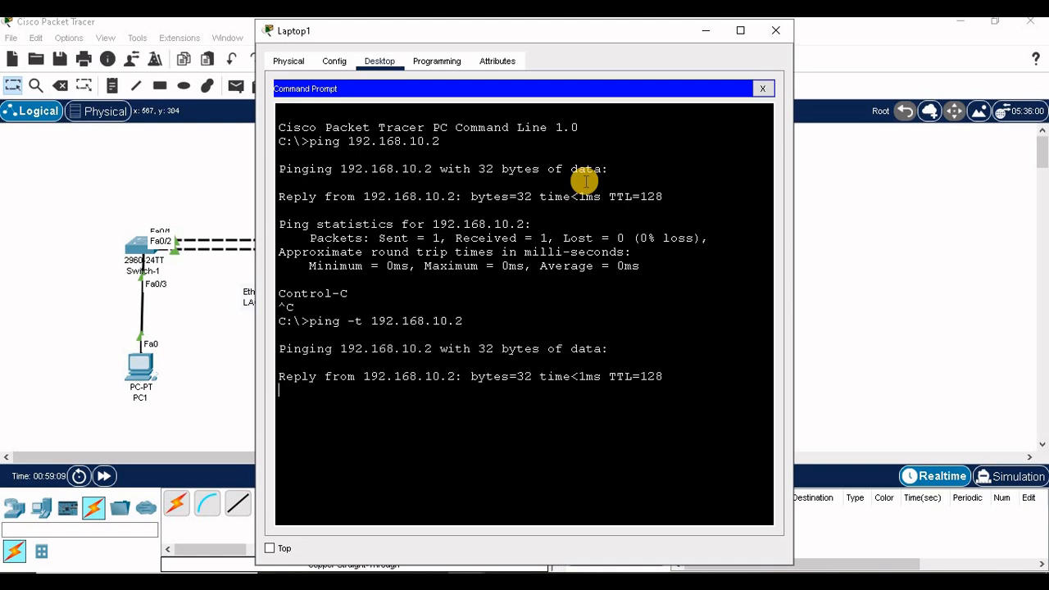
# Move the Laptop1 window aside to uncover the topology and return to the workspace.
pyautogui.moveTo(584, 40); pyautogui.dragTo(824, 79)
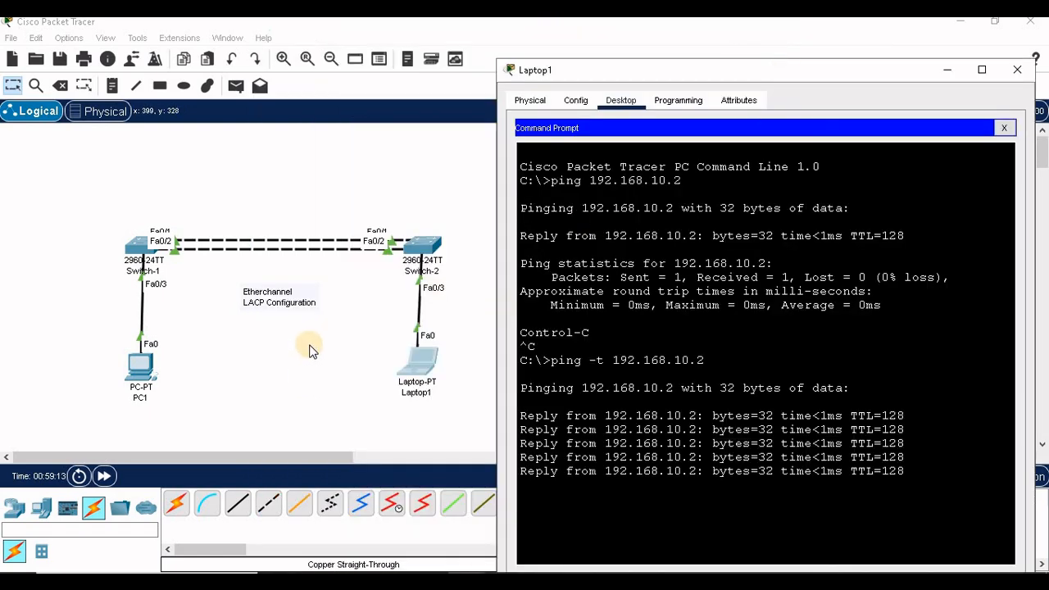
pyautogui.click(308, 348)
pyautogui.click(151, 354)
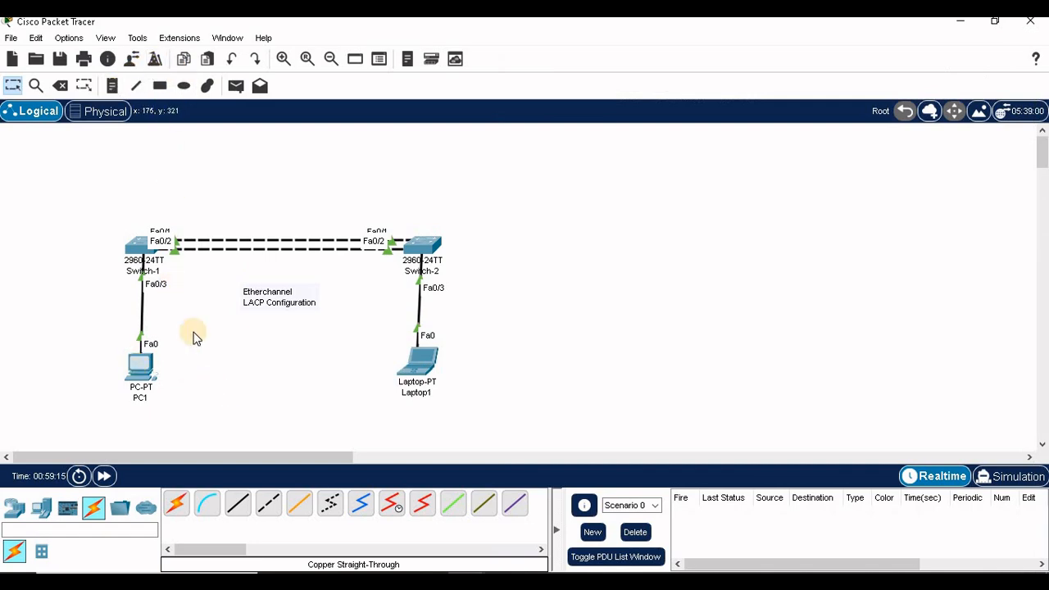
pyautogui.click(342, 139)
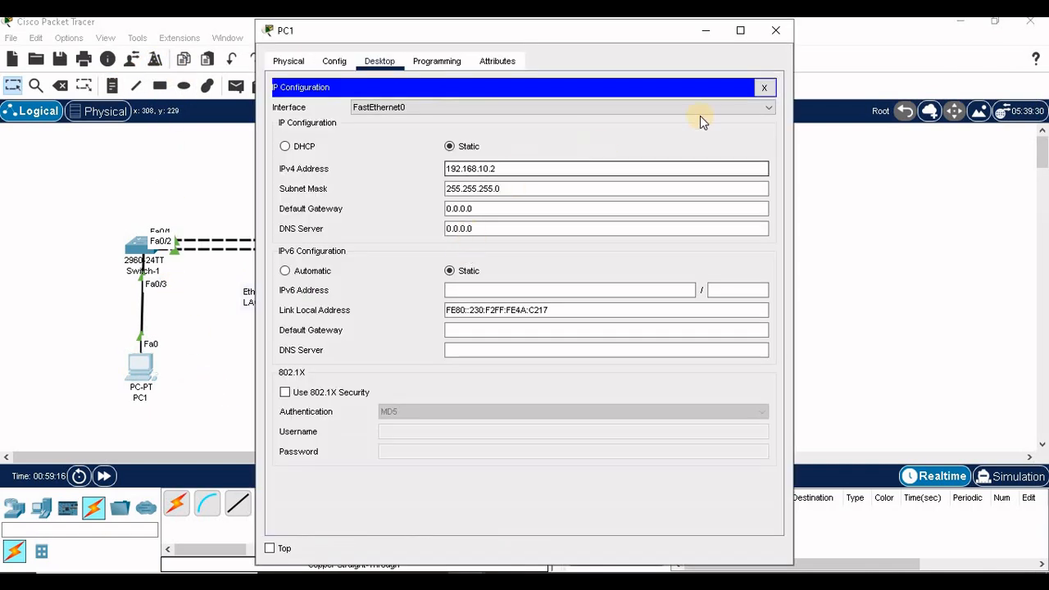
pyautogui.click(776, 30)
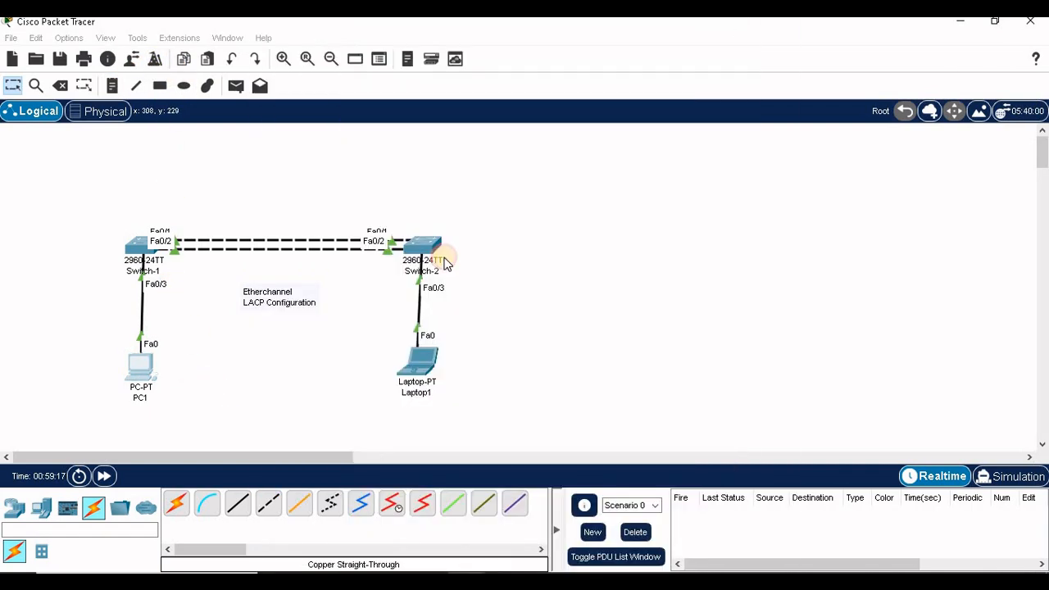
pyautogui.click(60, 85)
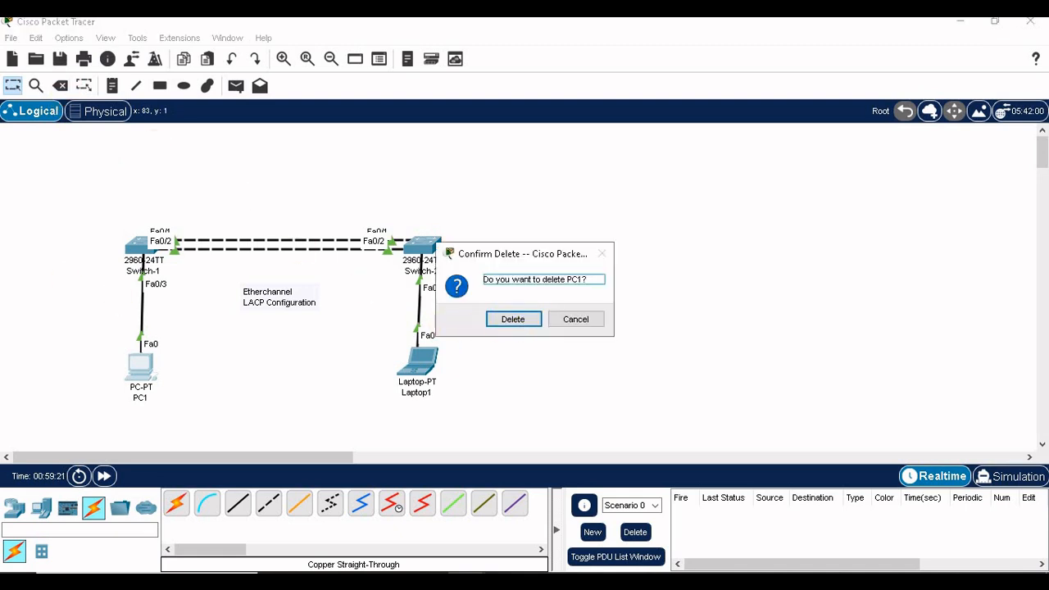
pyautogui.click(84, 322)
pyautogui.click(525, 317)
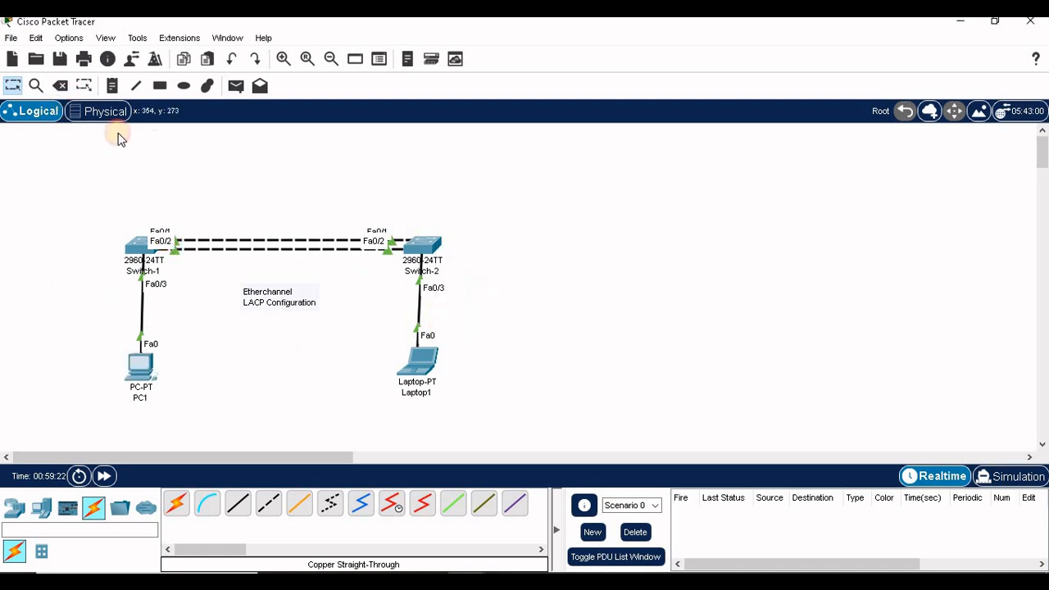
# Delete the Fa0/1 link between Switch-1 and Switch-2, leaving the Fa0/2 link in place.
pyautogui.click(61, 85)
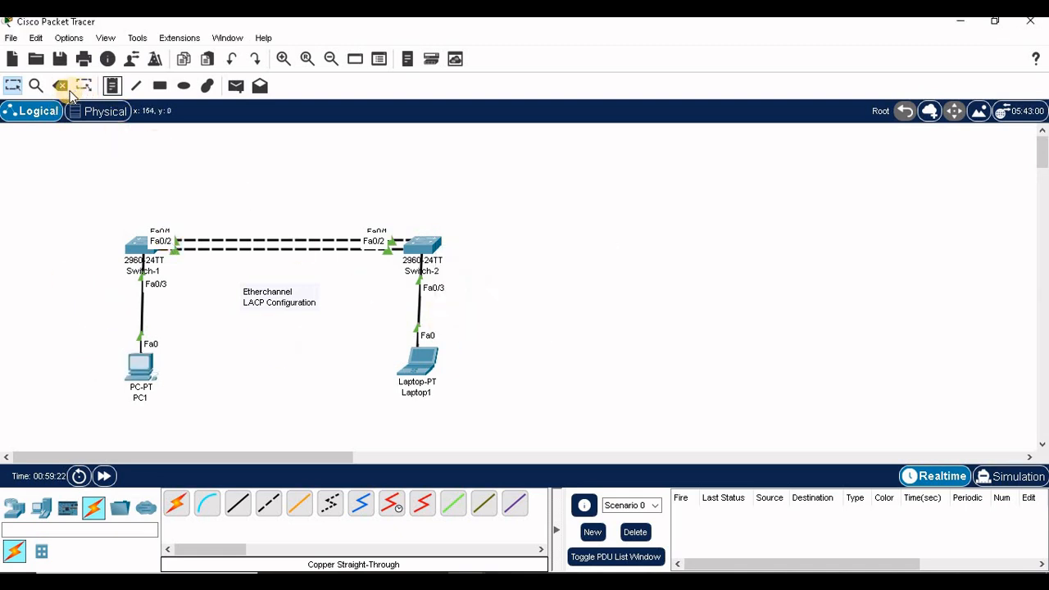
pyautogui.click(284, 238)
pyautogui.click(12, 86)
# Check Laptop1's continuous ping to 192.168.10.2 for replies over the remaining switch link, and interrupt it.
pyautogui.click(424, 357)
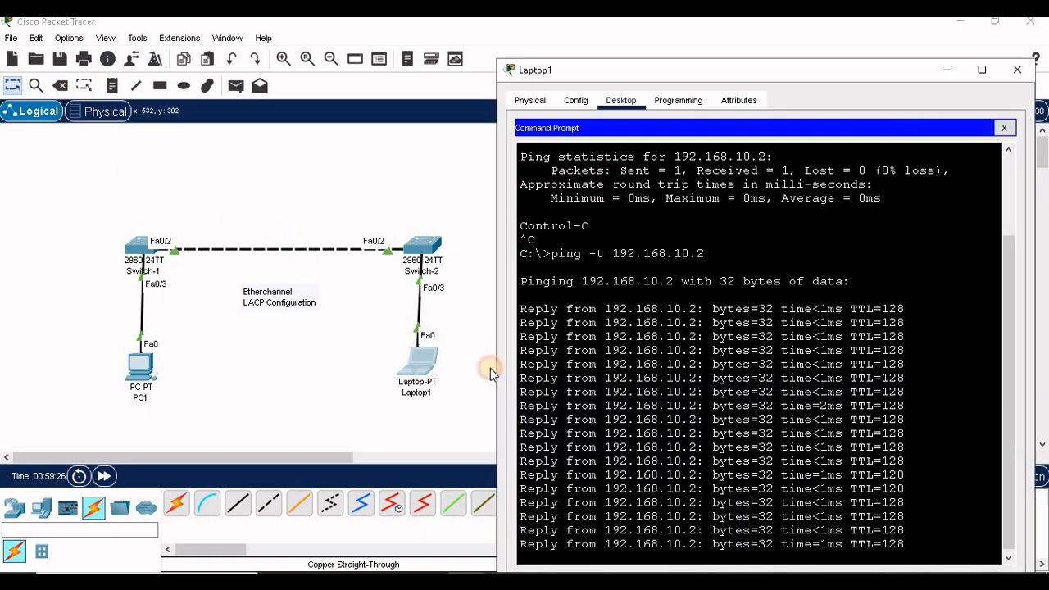
pyautogui.moveTo(922, 545); pyautogui.dragTo(659, 401)
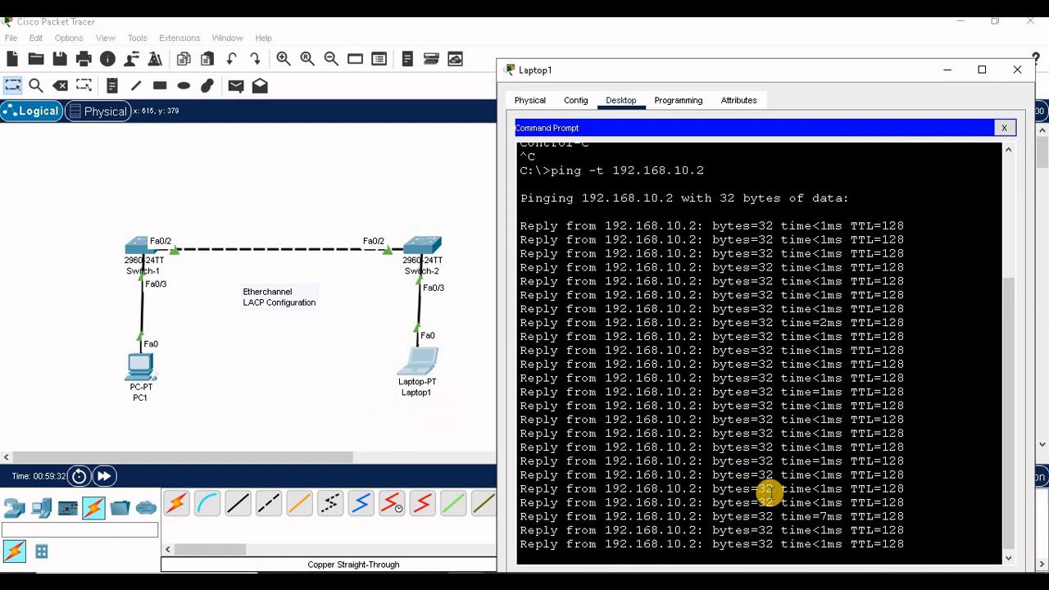
pyautogui.hotkey('ctrl', 'c')
pyautogui.click(459, 390)
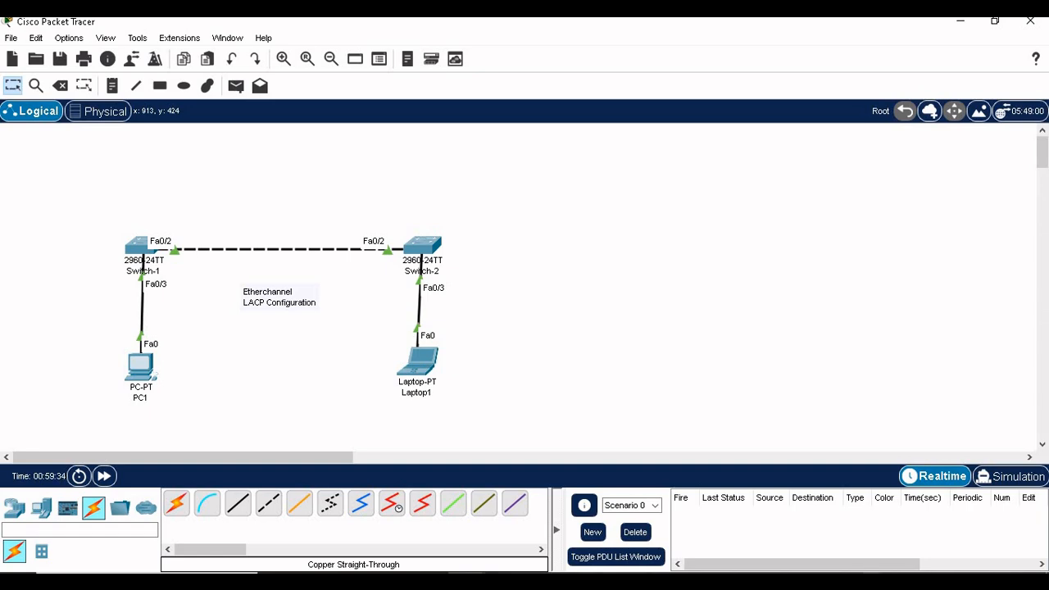
pyautogui.click(844, 529)
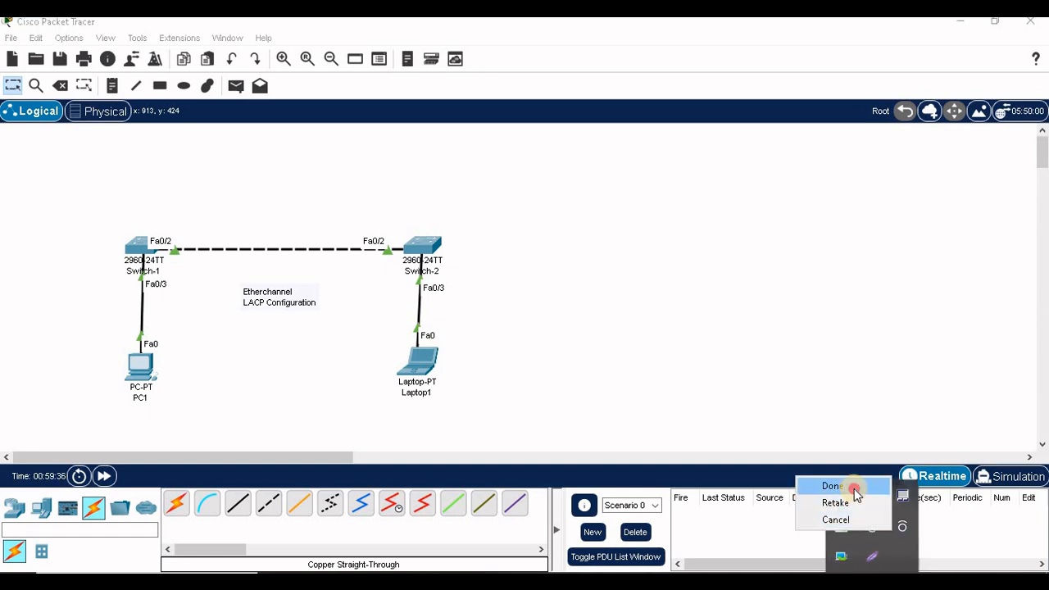